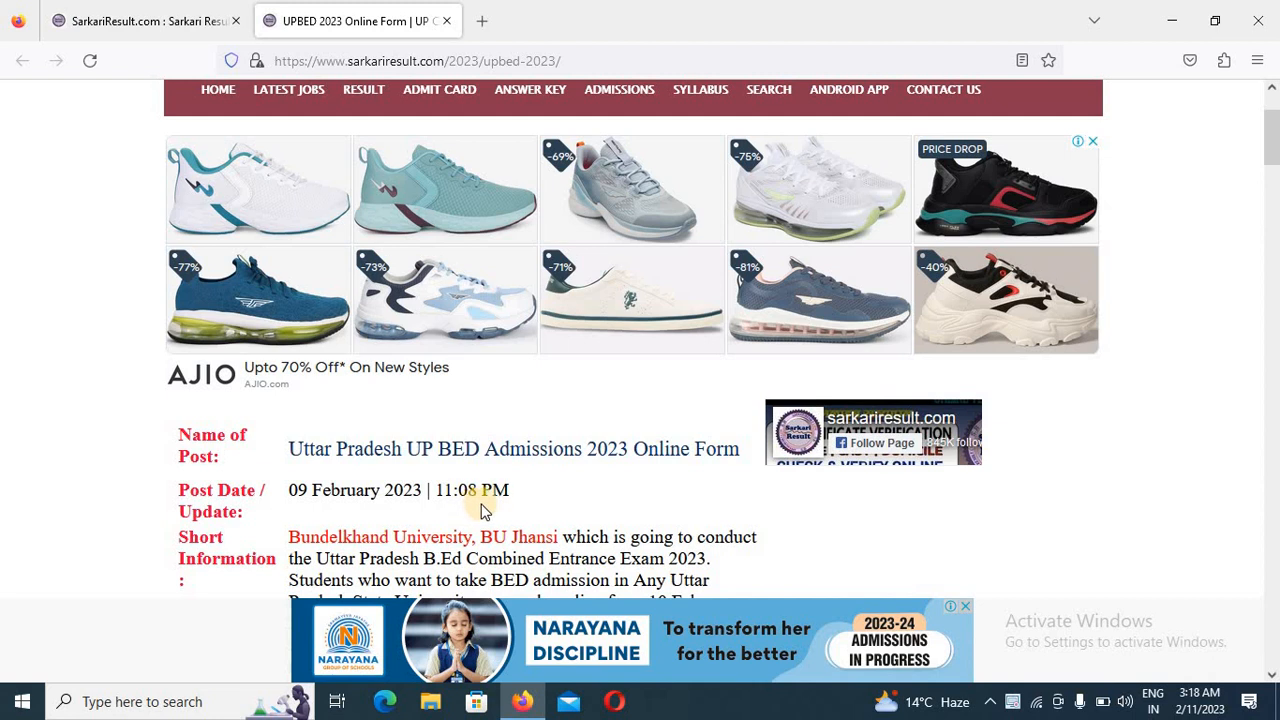
- Review the UPBED 2023 notice's important dates, application fees, age limit, eligibility, required documents and useful links, dismissing the floating video ad
scroll(482, 510, down, 5)
scroll(540, 458, up, 3)
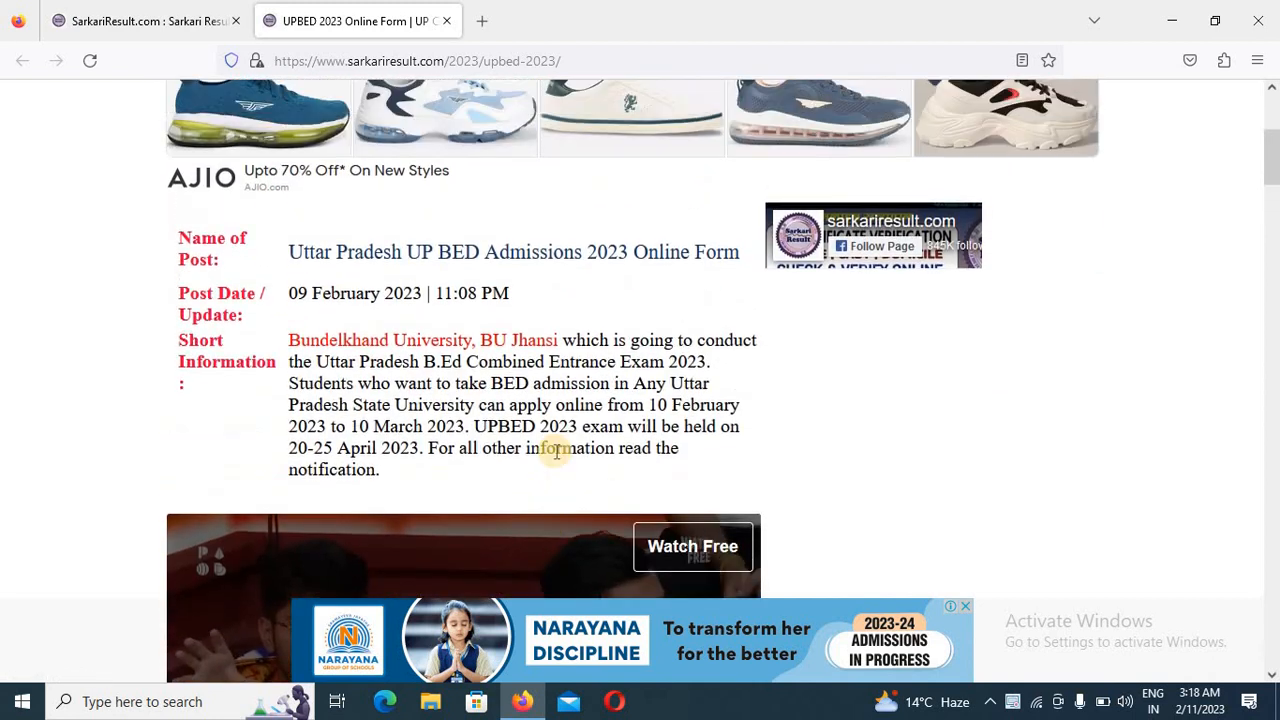
scroll(687, 389, down, 3)
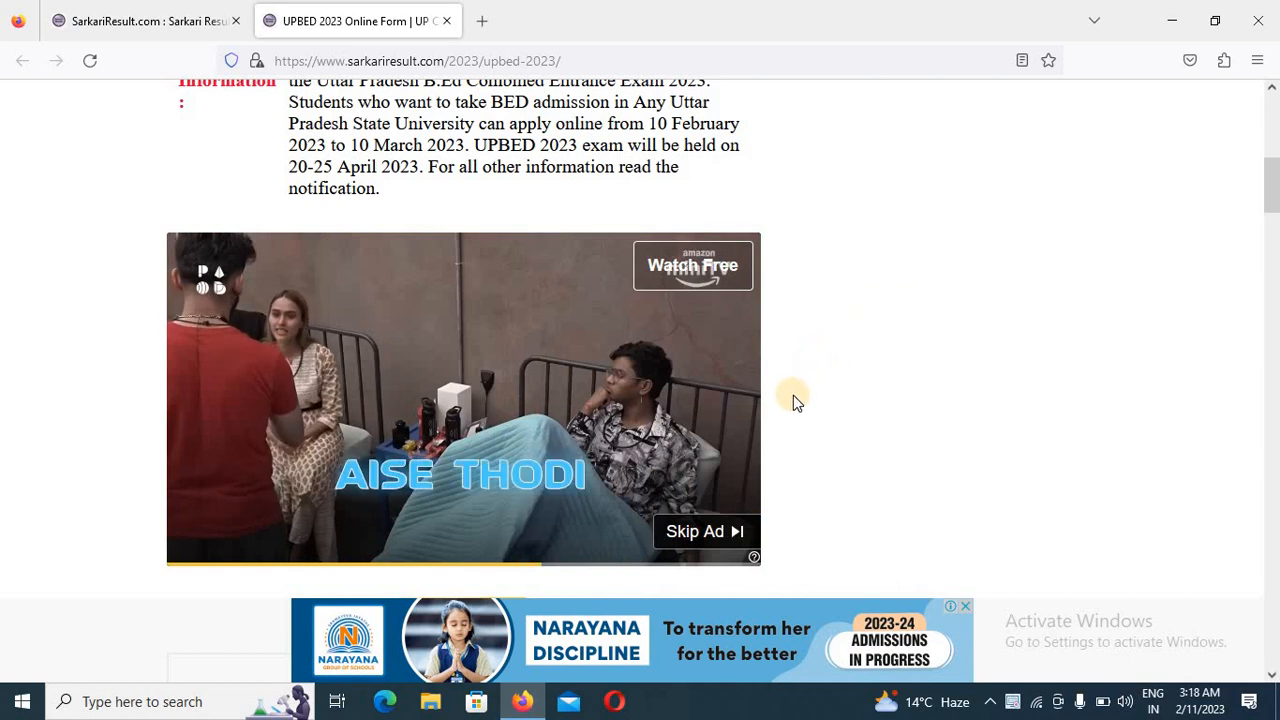
scroll(810, 420, down, 5)
scroll(712, 400, down, 1)
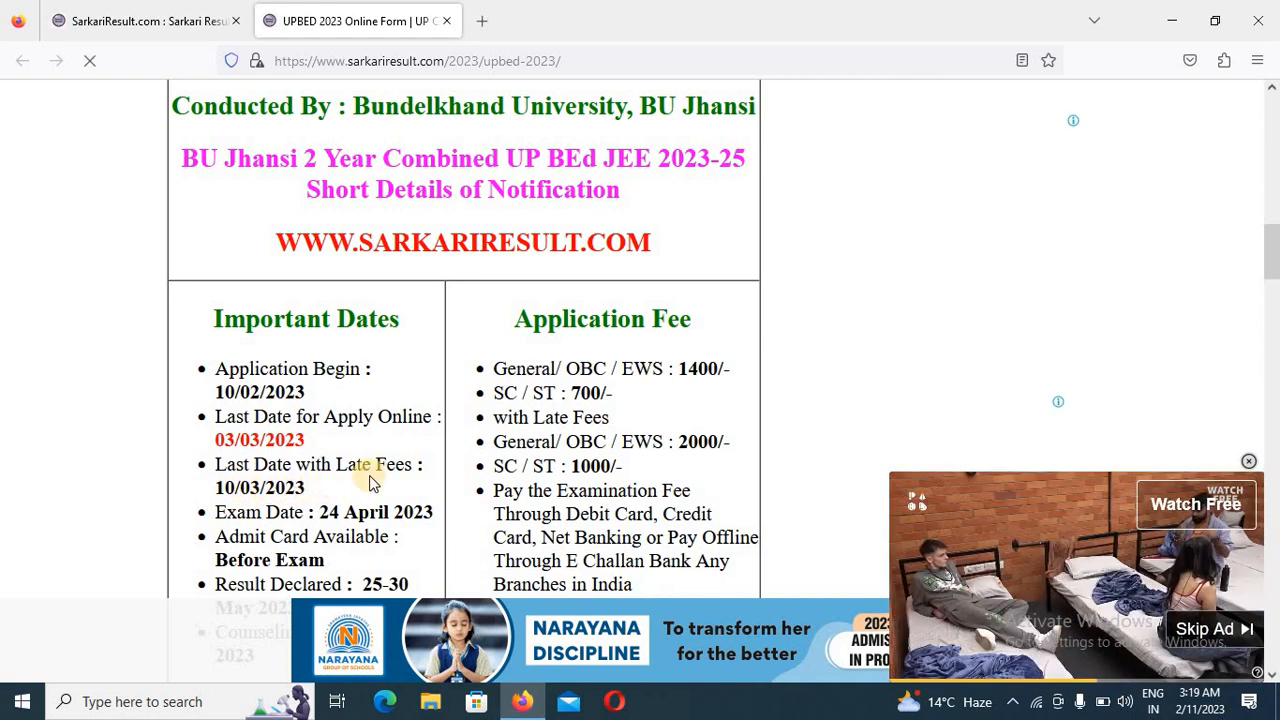
scroll(385, 472, down, 2)
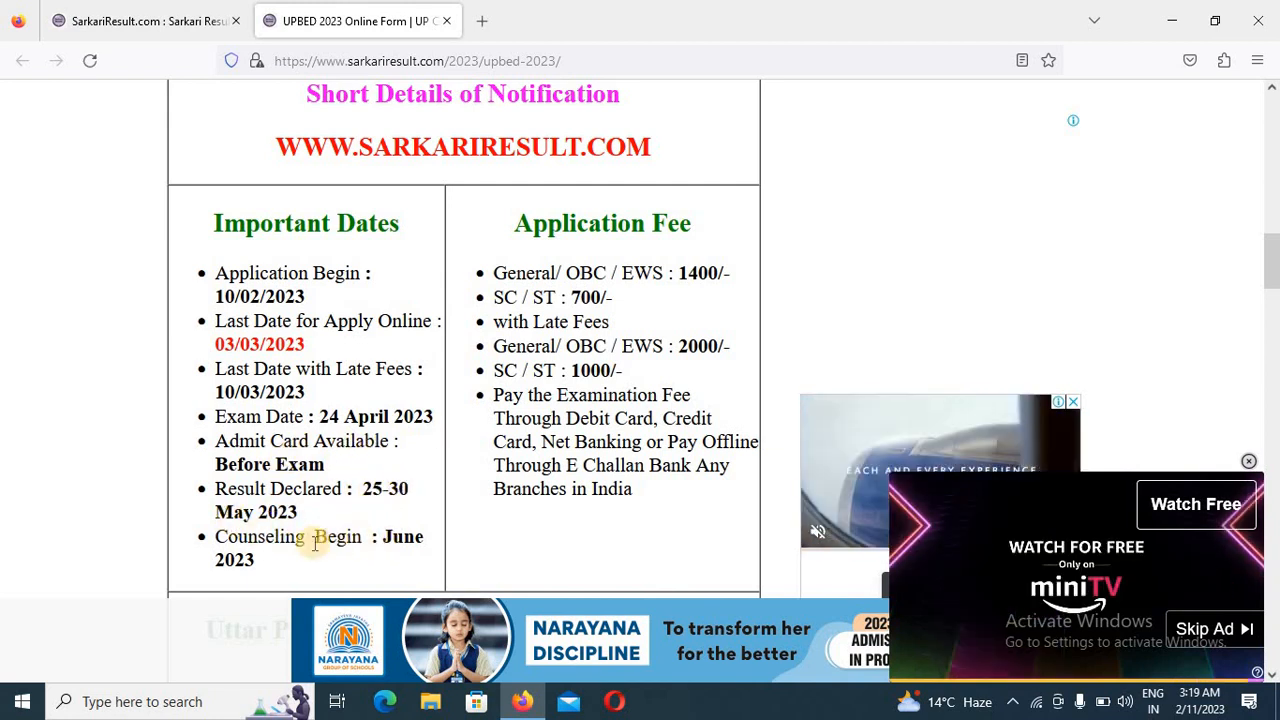
scroll(449, 531, down, 2)
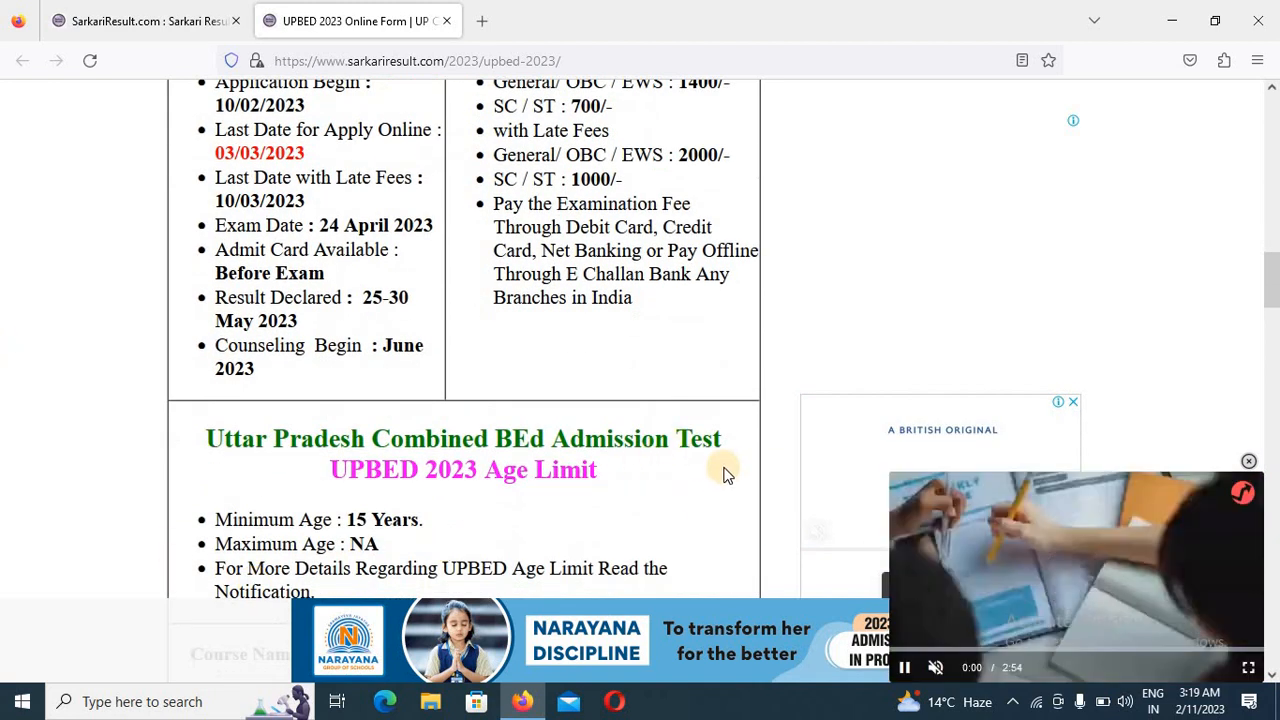
click(1250, 462)
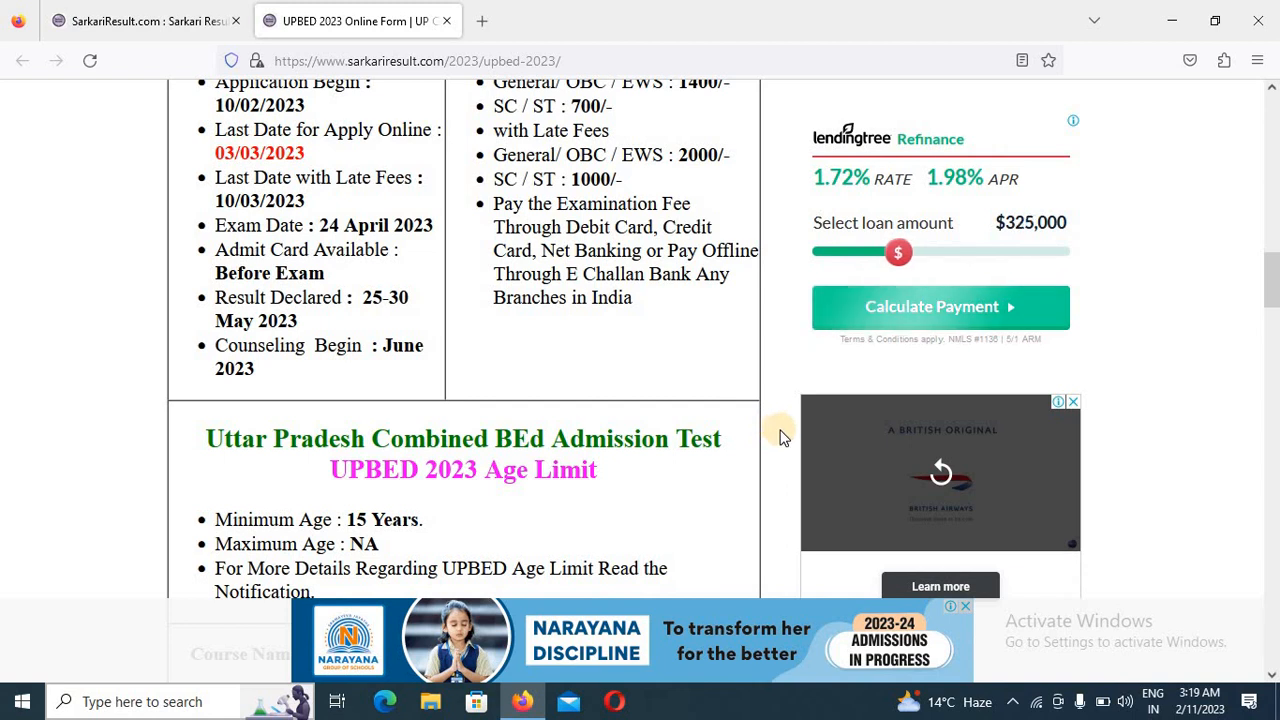
scroll(551, 491, down, 2)
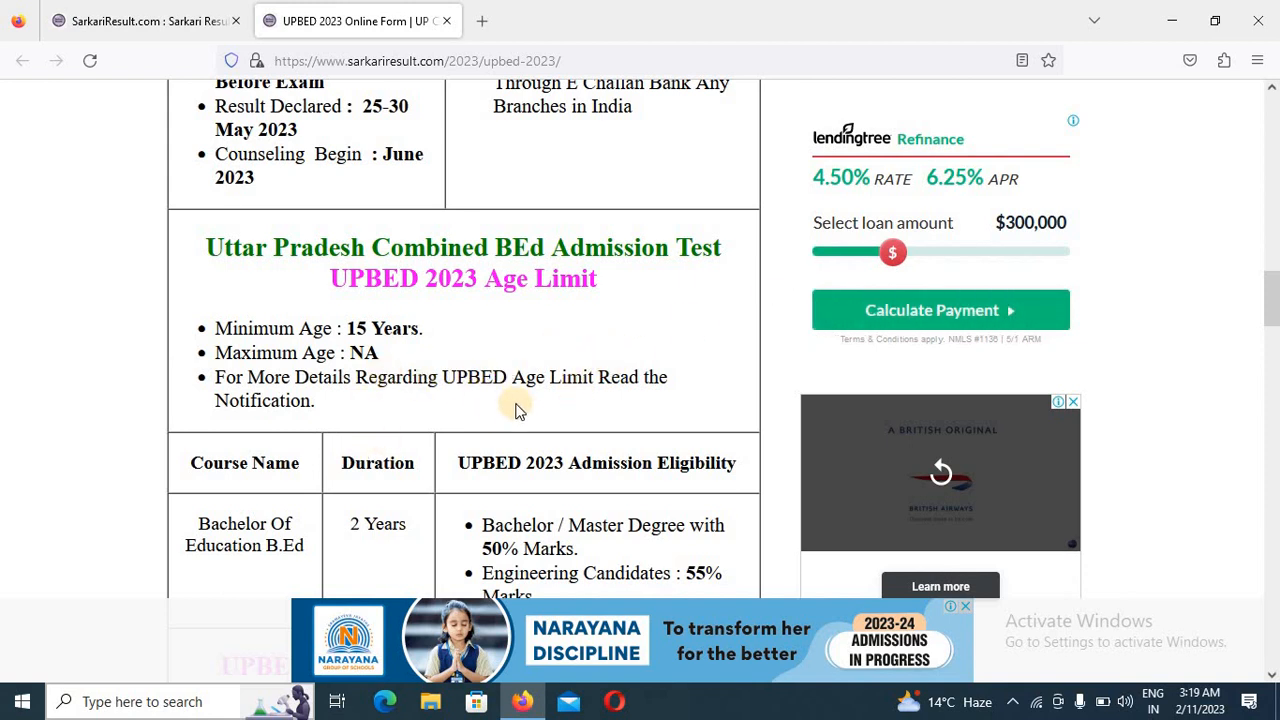
scroll(514, 409, down, 2)
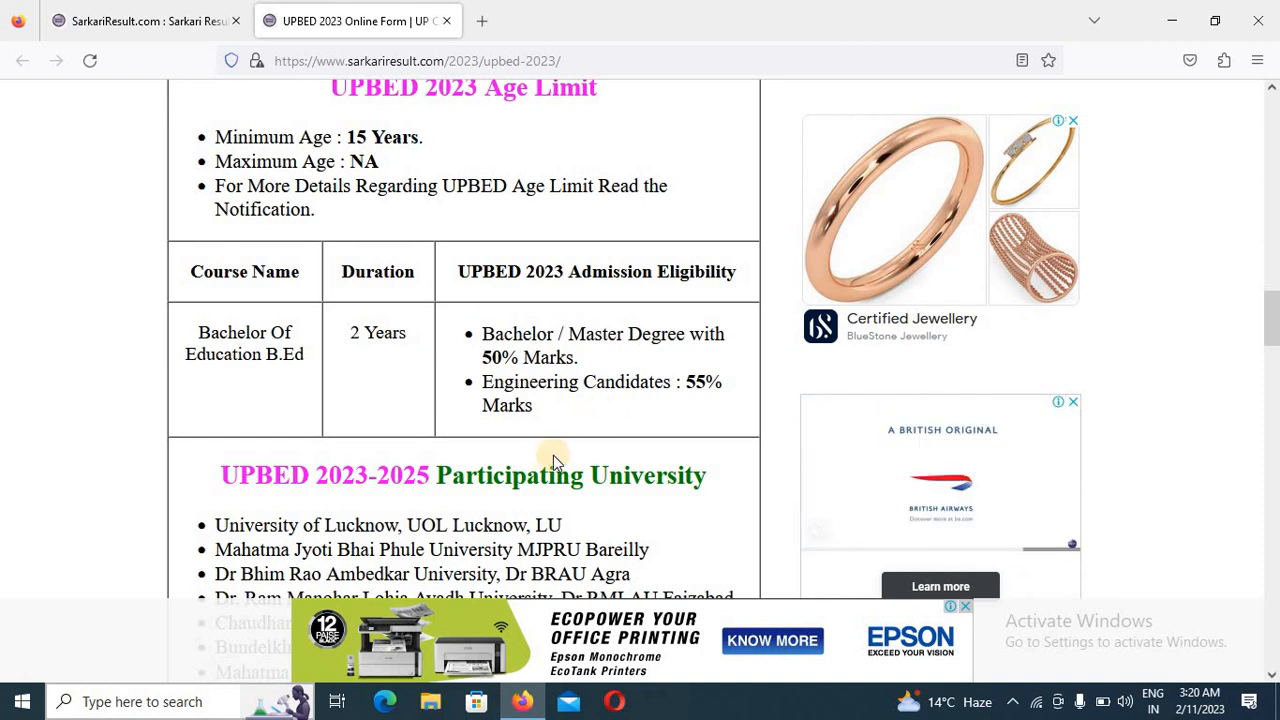
scroll(553, 460, down, 10)
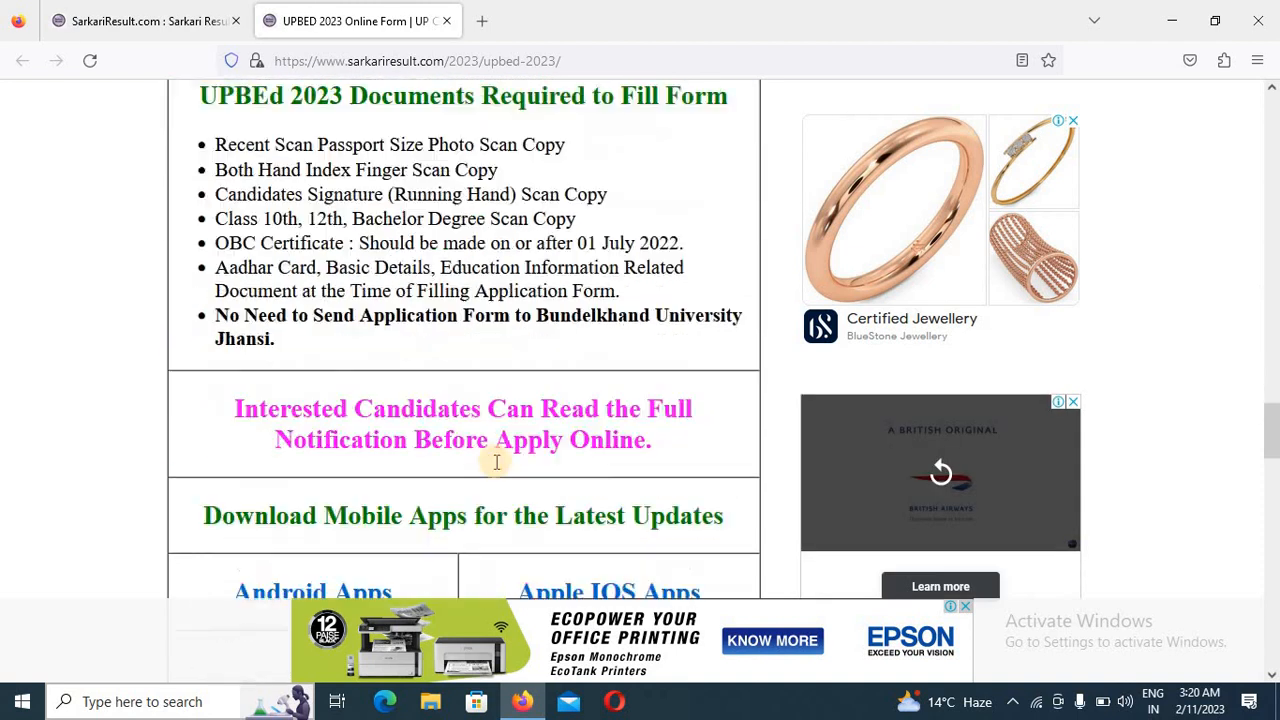
scroll(496, 462, down, 4)
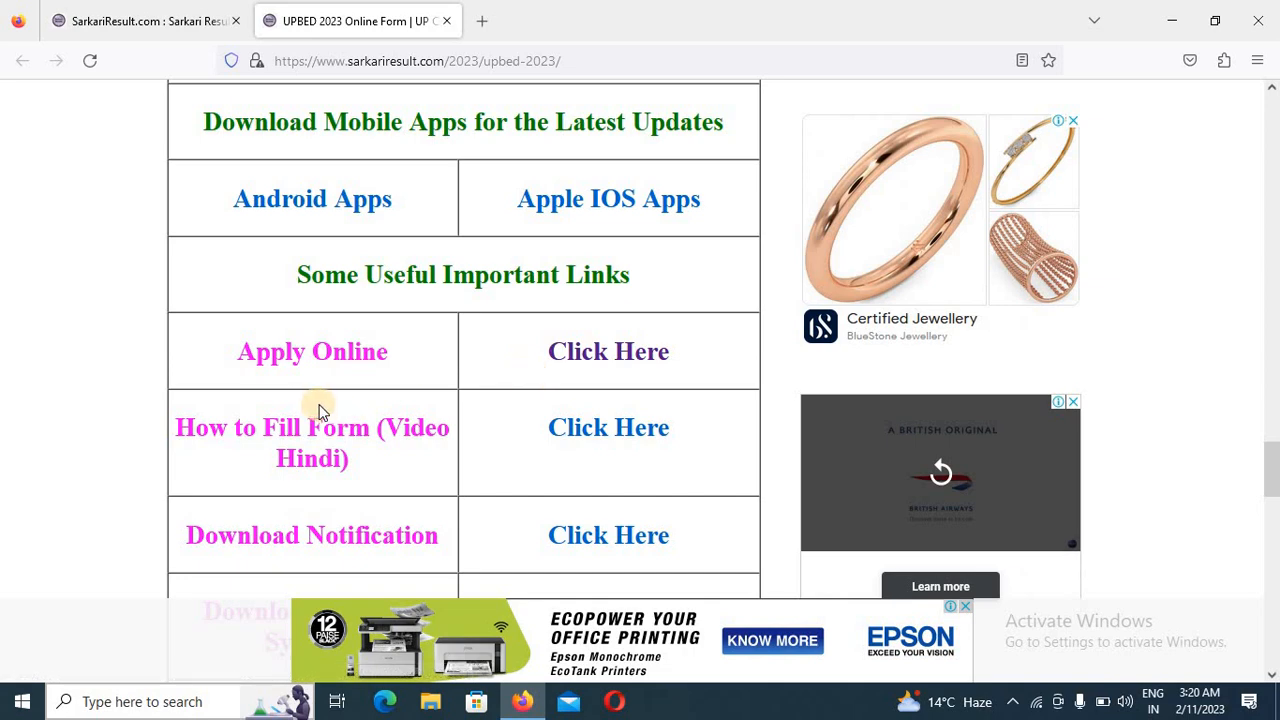
- Open the Apply Online link of the UPBED 2023 notice and start the new user registration on the UP B.Ed. JEE 2023 portal
scroll(564, 403, up, 4)
scroll(565, 405, up, 15)
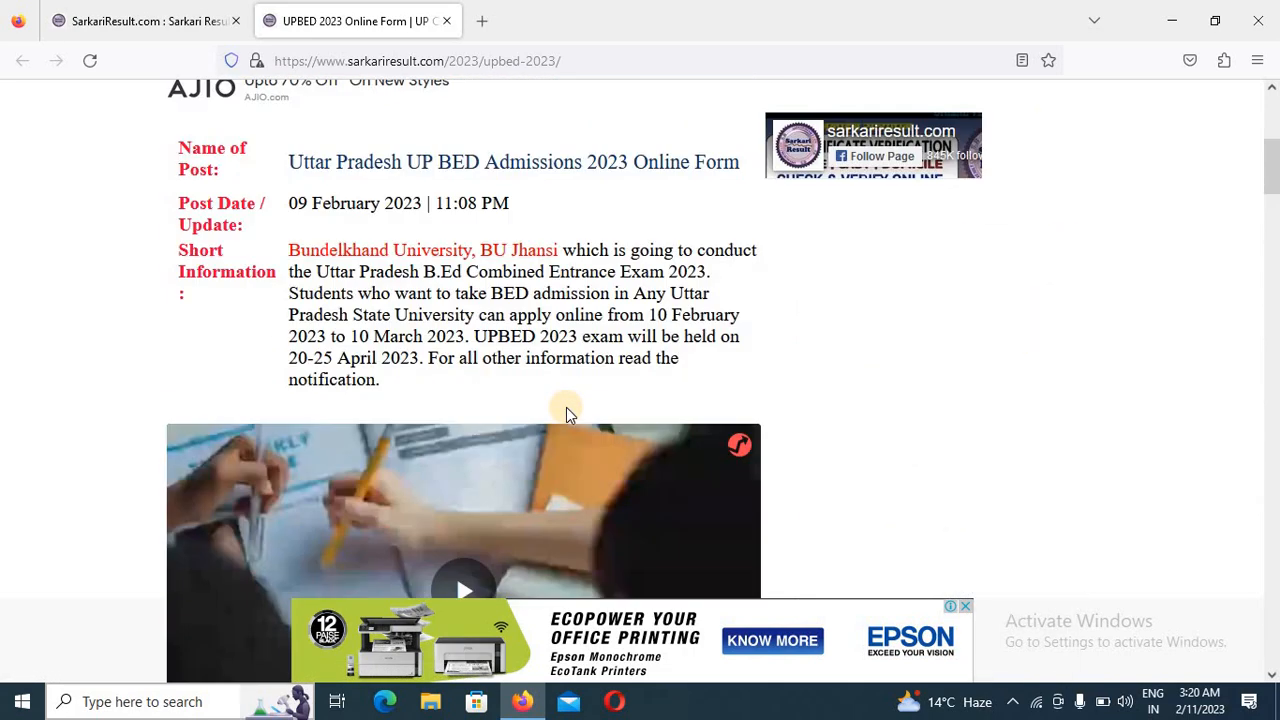
scroll(800, 266, down, 8)
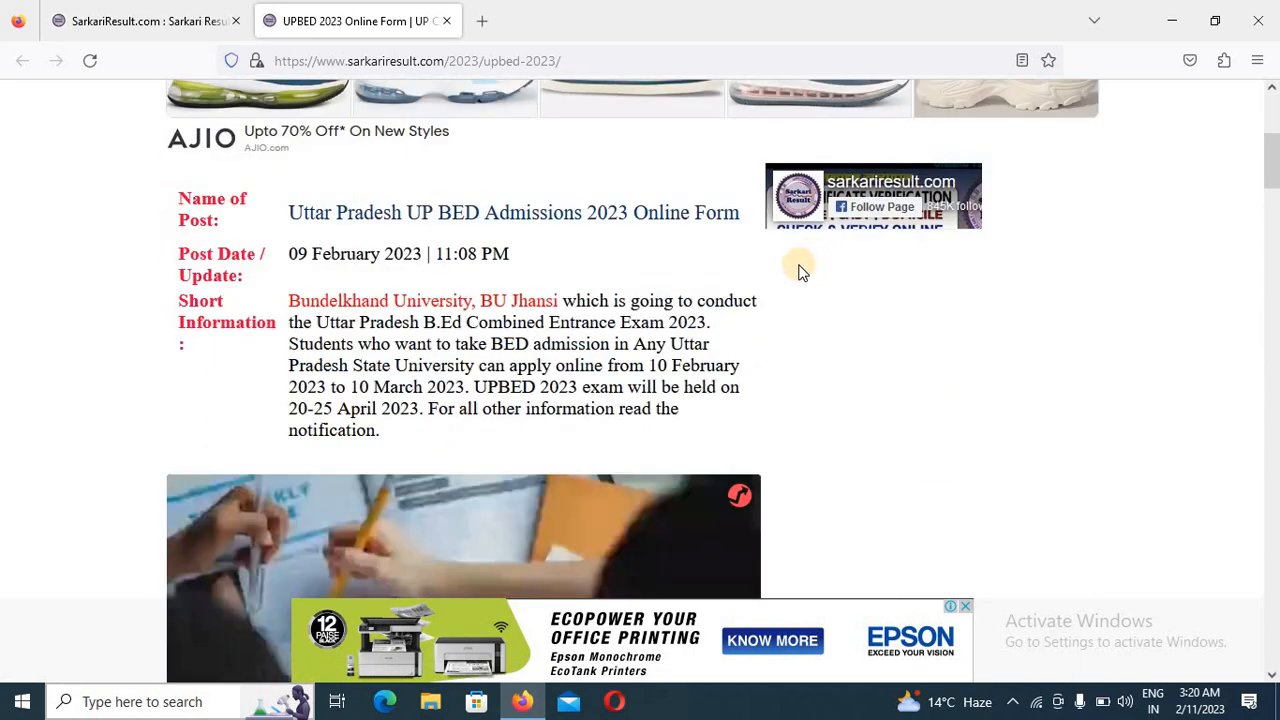
scroll(718, 334, down, 6)
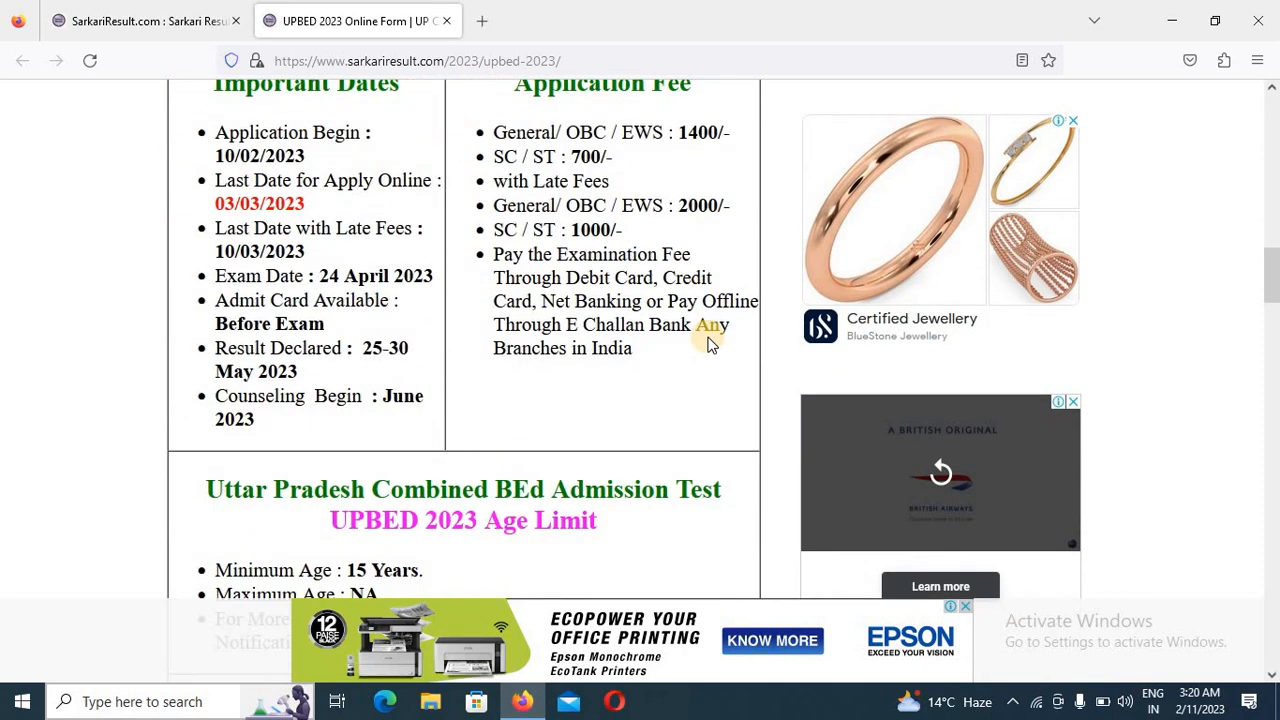
scroll(708, 343, down, 9)
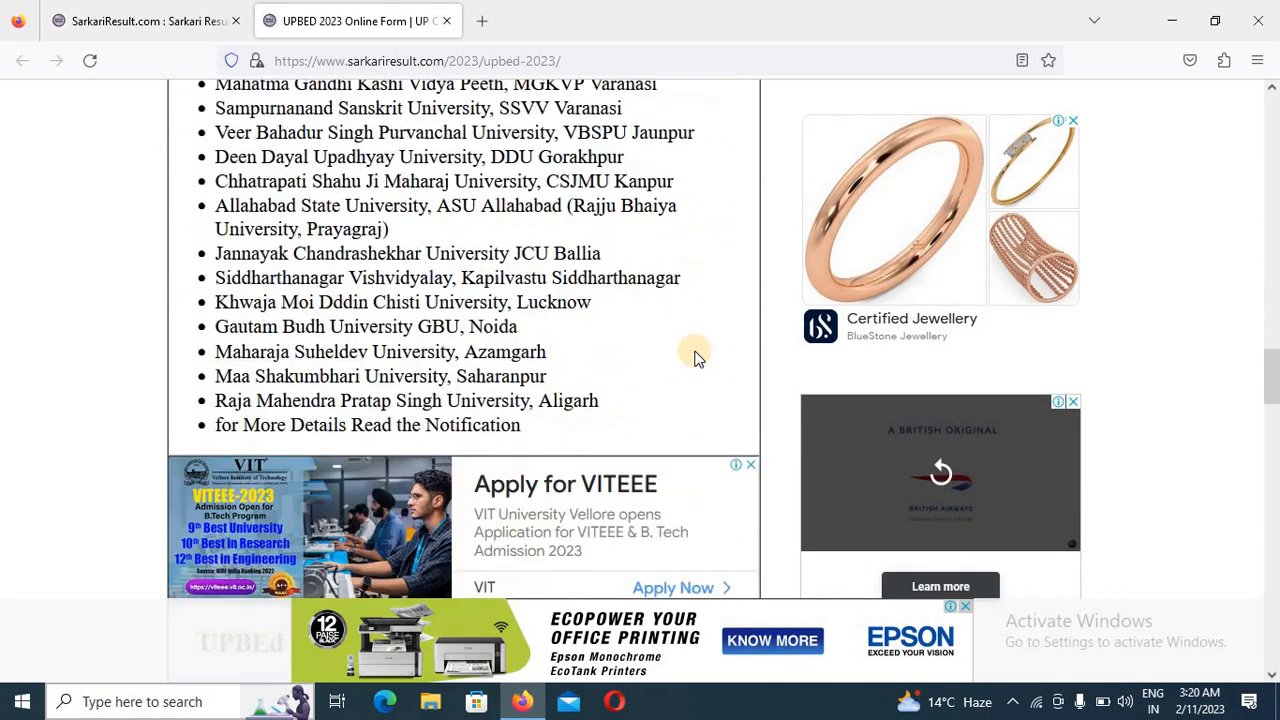
scroll(697, 358, down, 10)
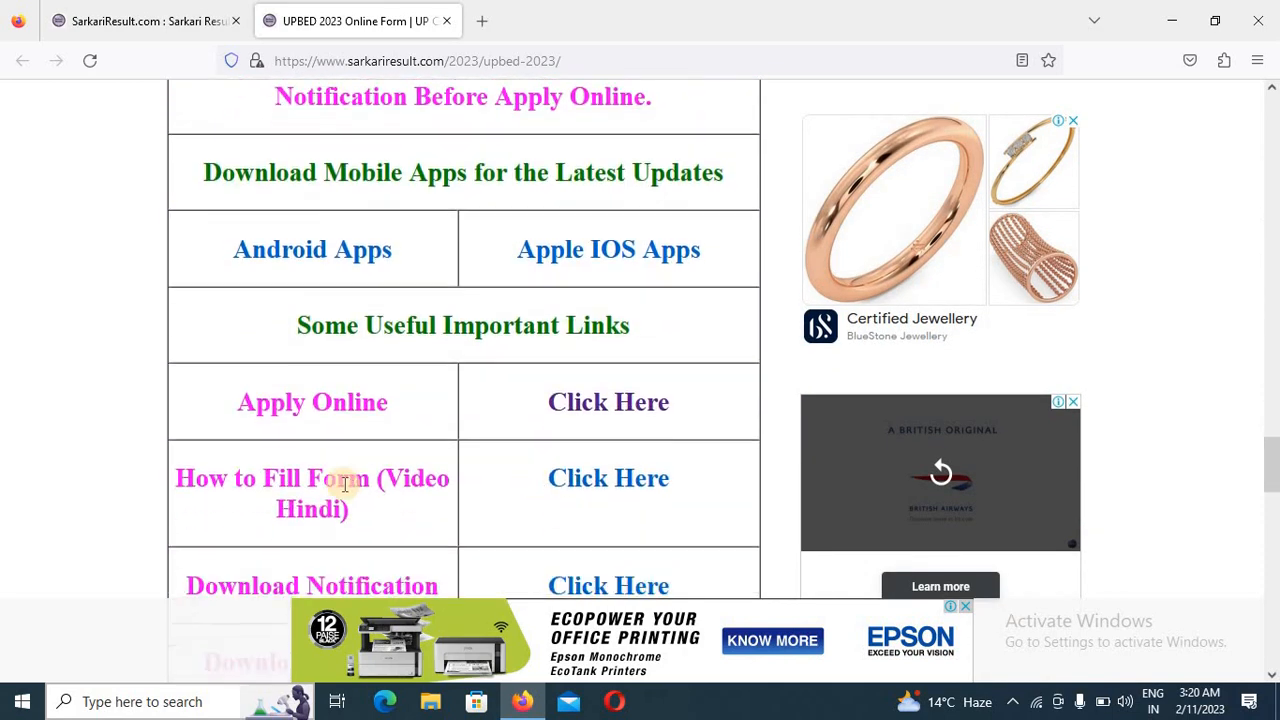
click(600, 406)
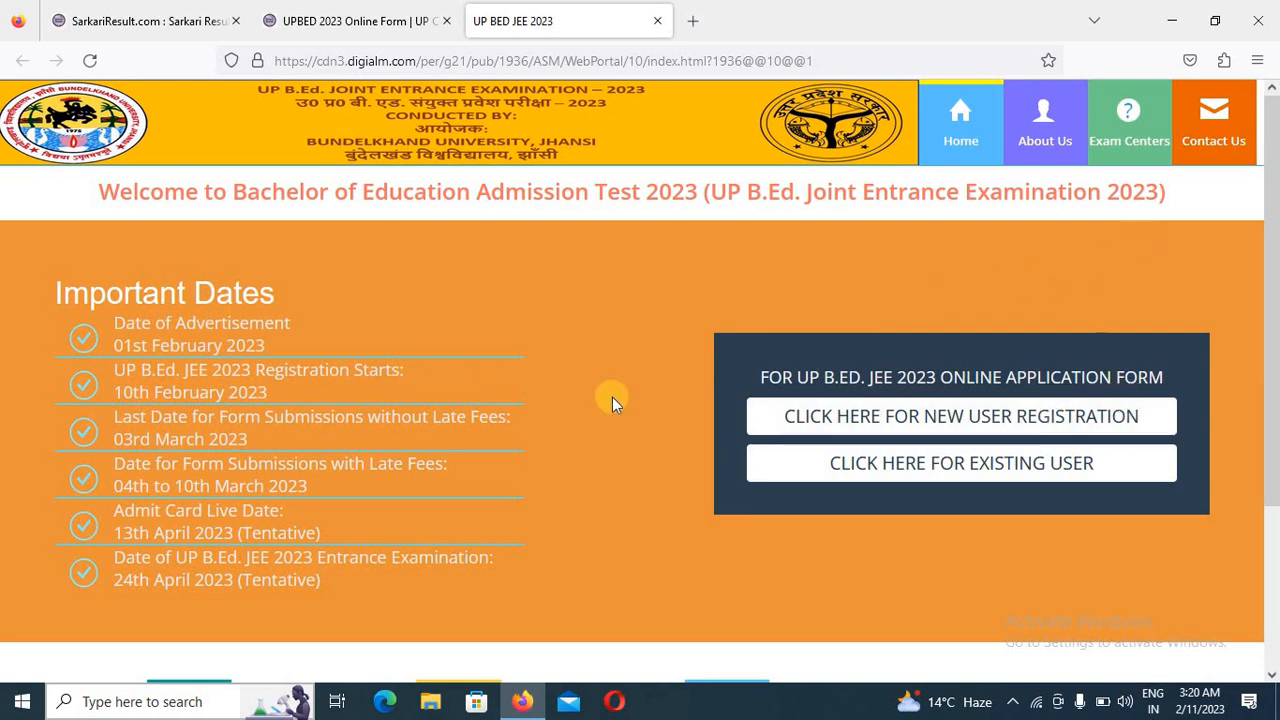
click(993, 428)
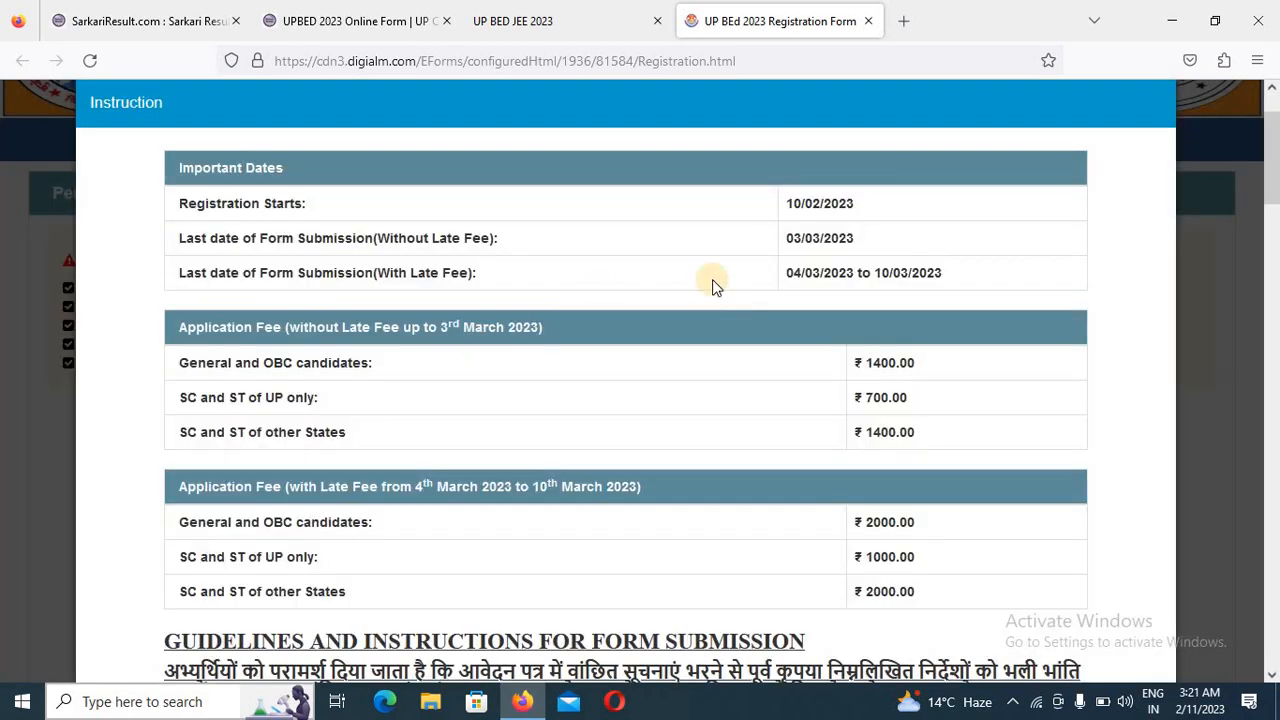
- Go through the registration instructions, agree to the declaration, submit it and dismiss the Privacy Notice
scroll(884, 222, down, 10)
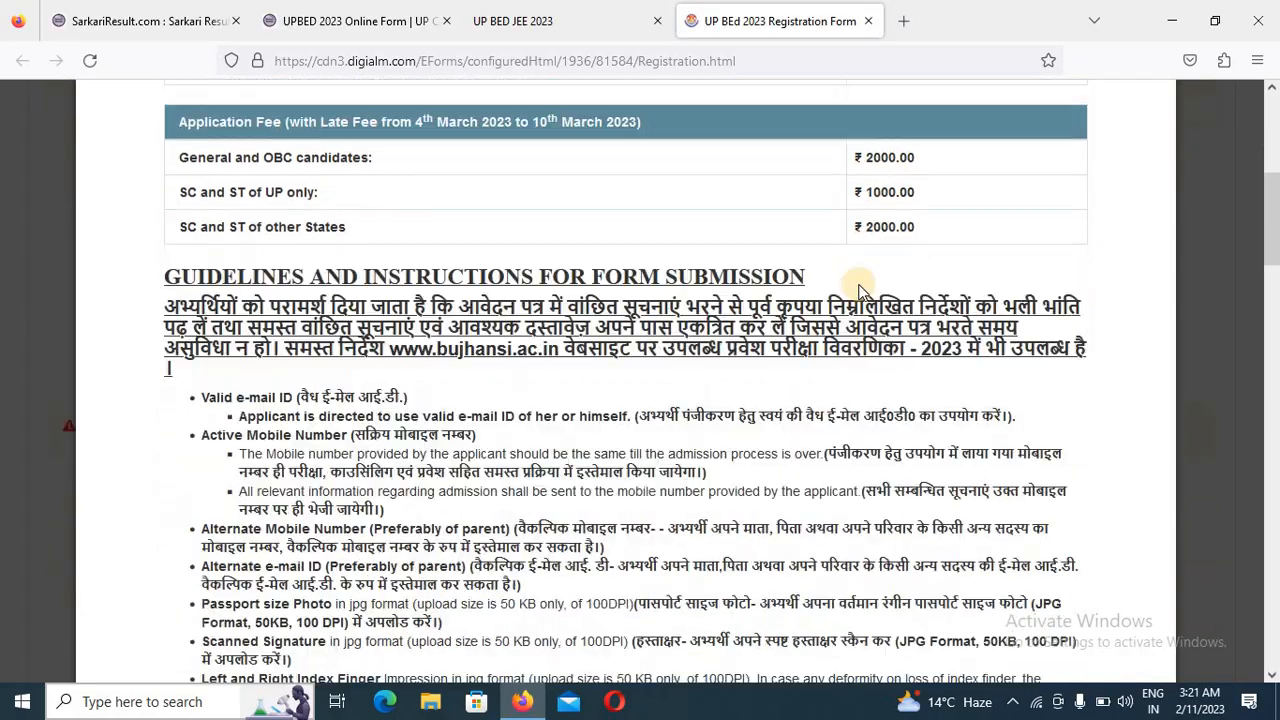
scroll(774, 400, down, 15)
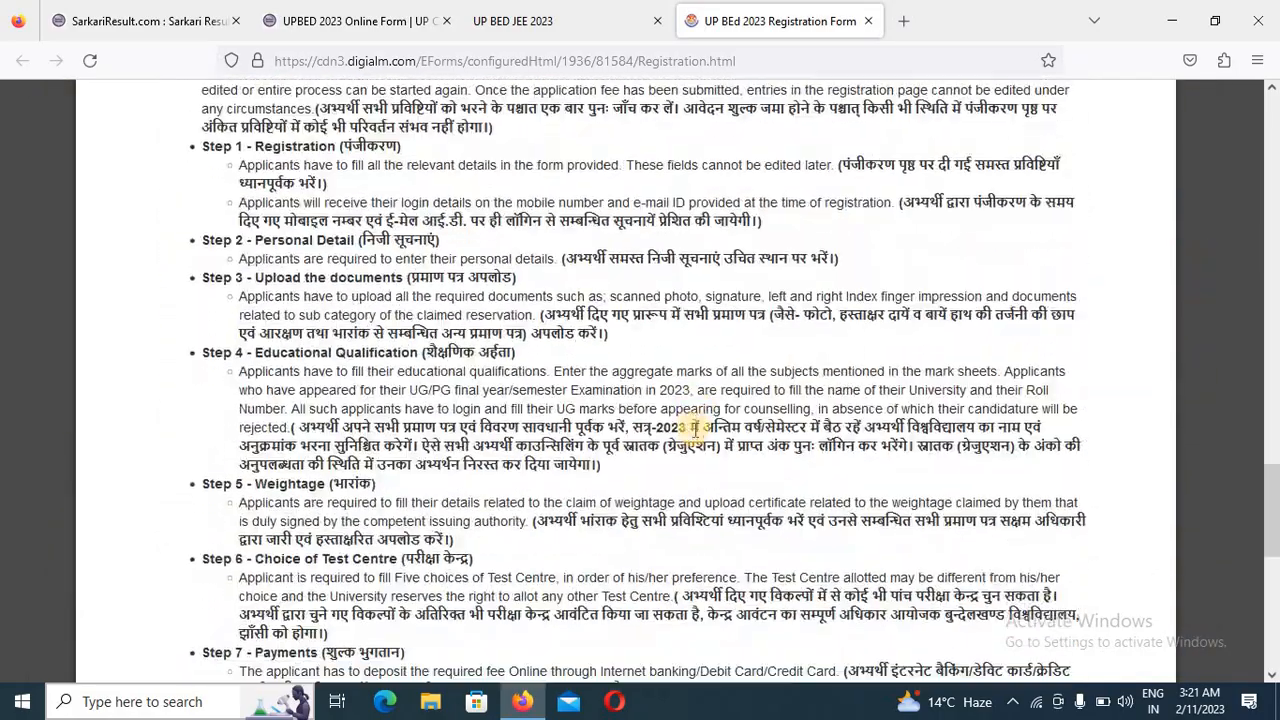
scroll(595, 474, down, 2)
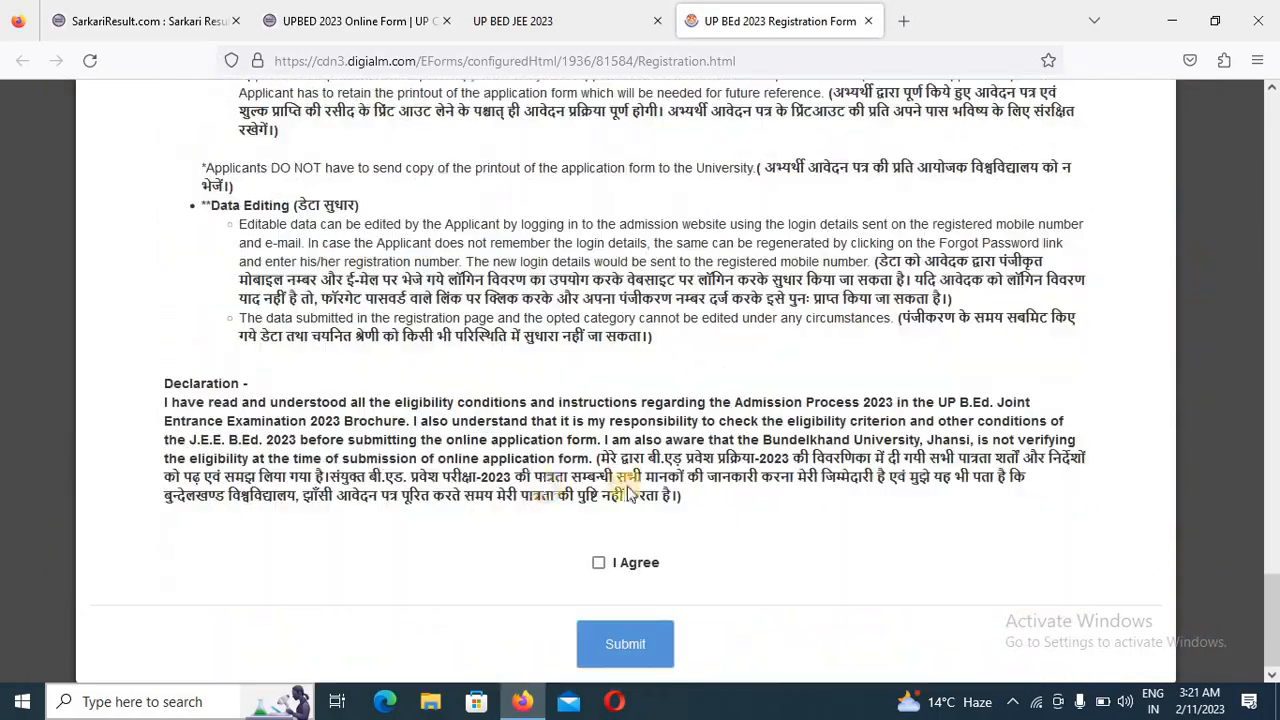
click(600, 564)
click(636, 654)
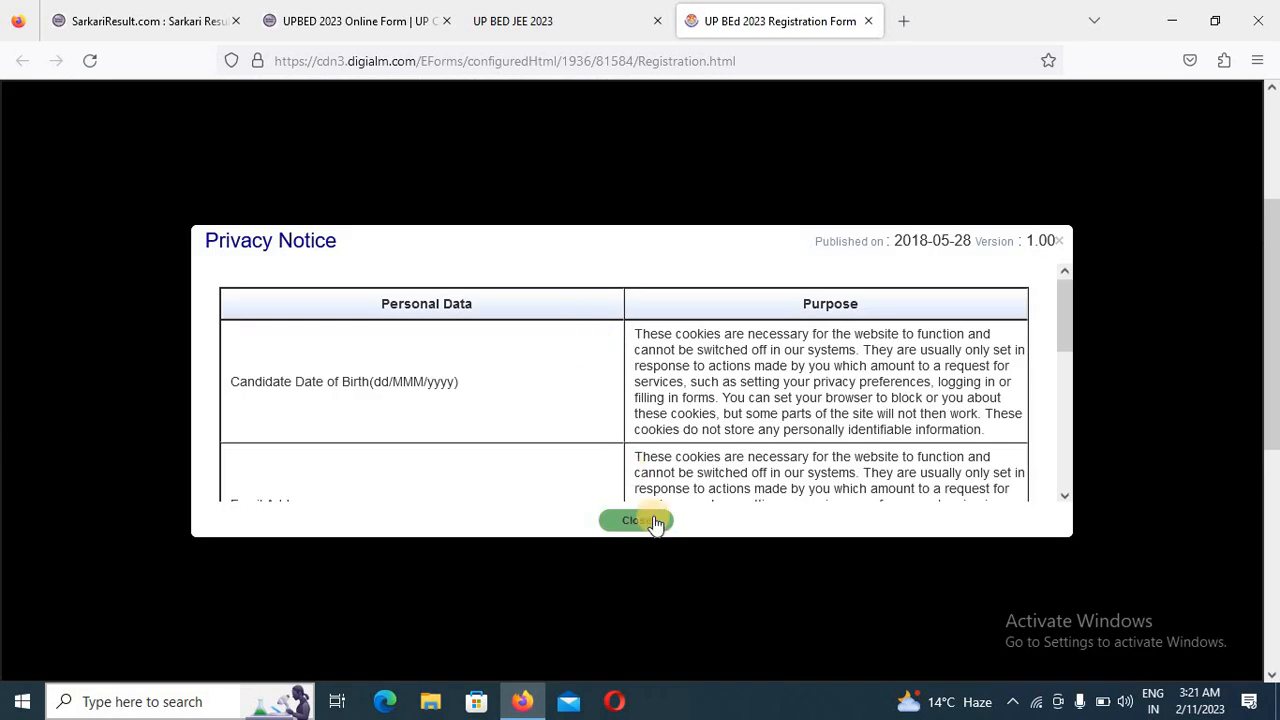
click(650, 518)
- Enter the candidate's full name in the Personal Details section and repeat it in the confirmation field
scroll(323, 346, up, 2)
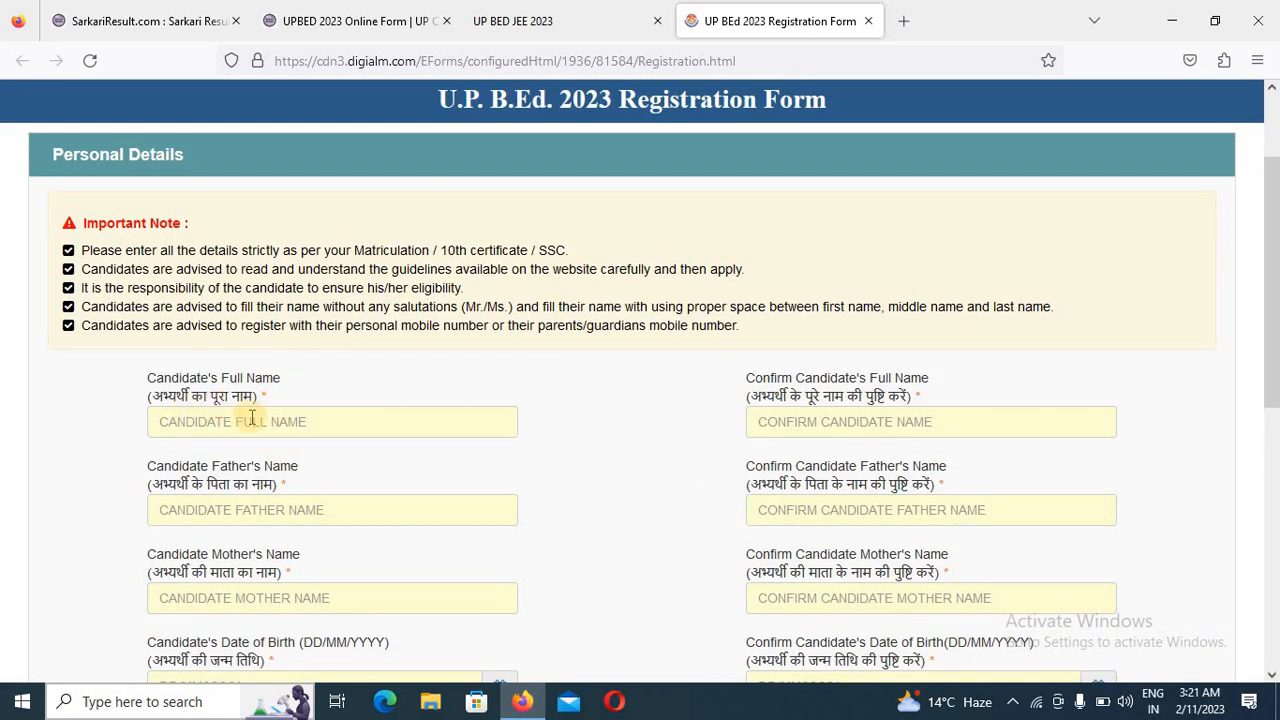
click(252, 418)
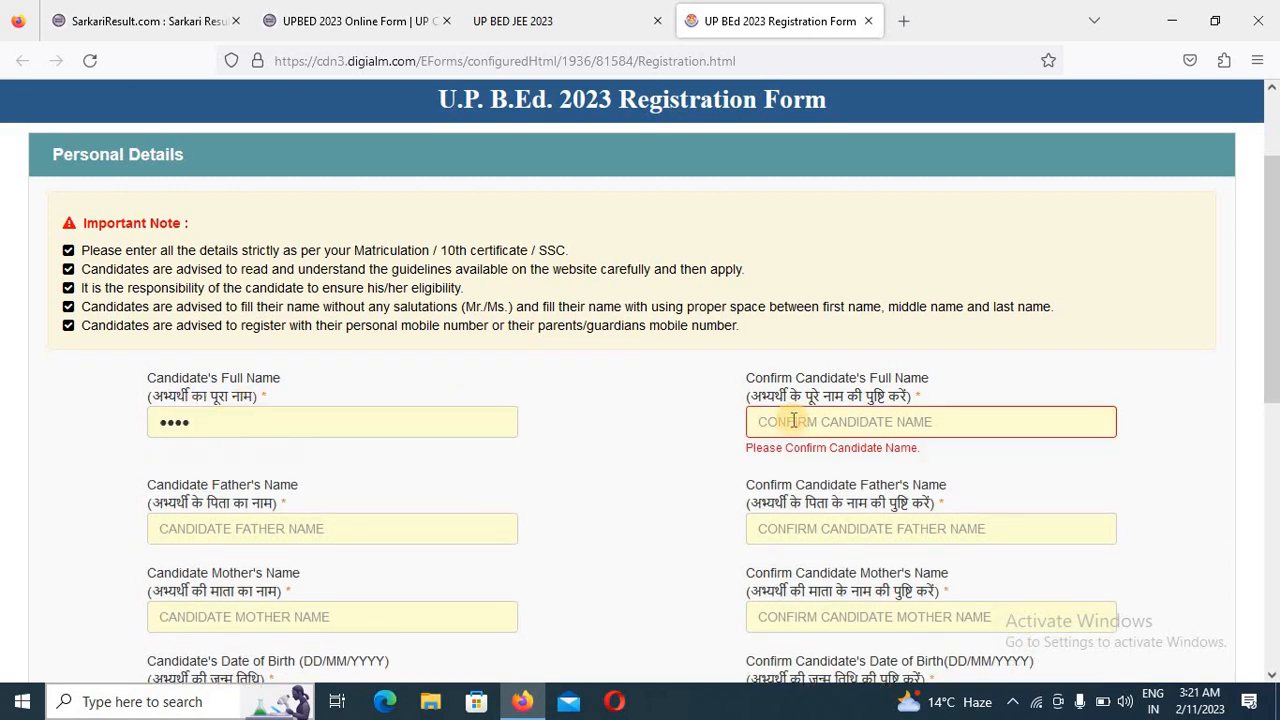
text(sonu)
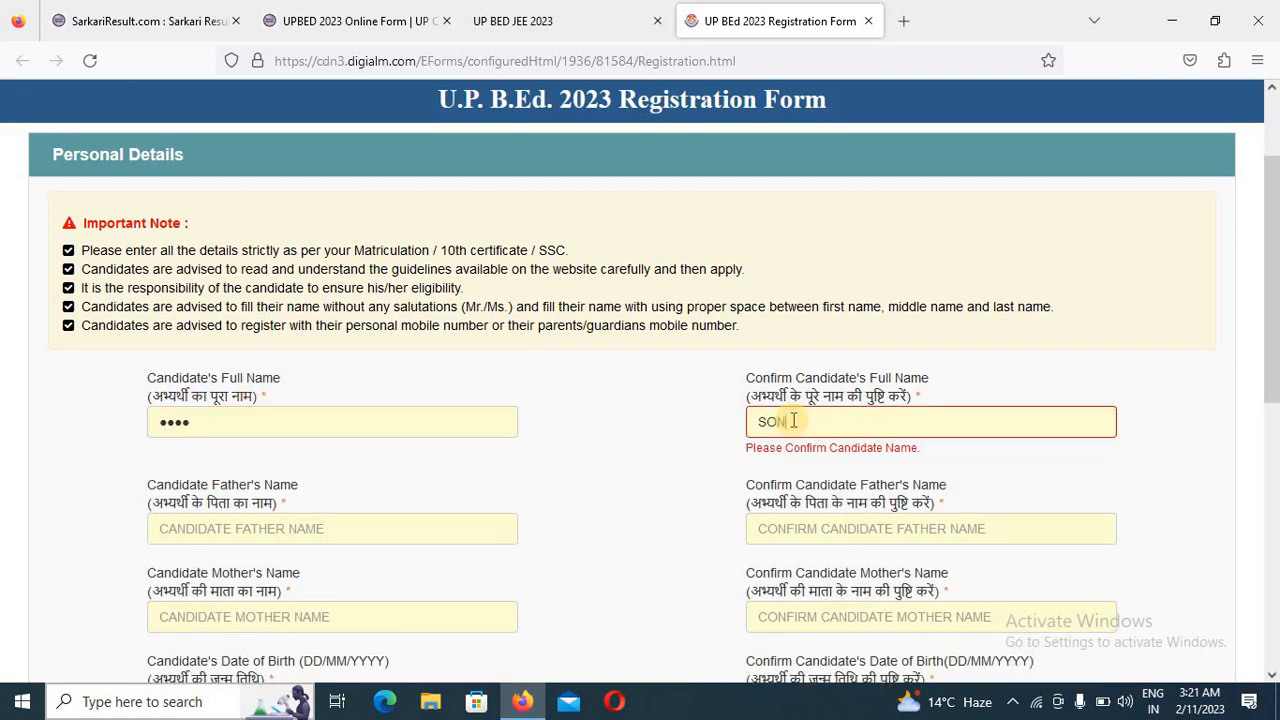
- Fill in the candidate's father's name and repeat it in the matching confirmation field
click(226, 523)
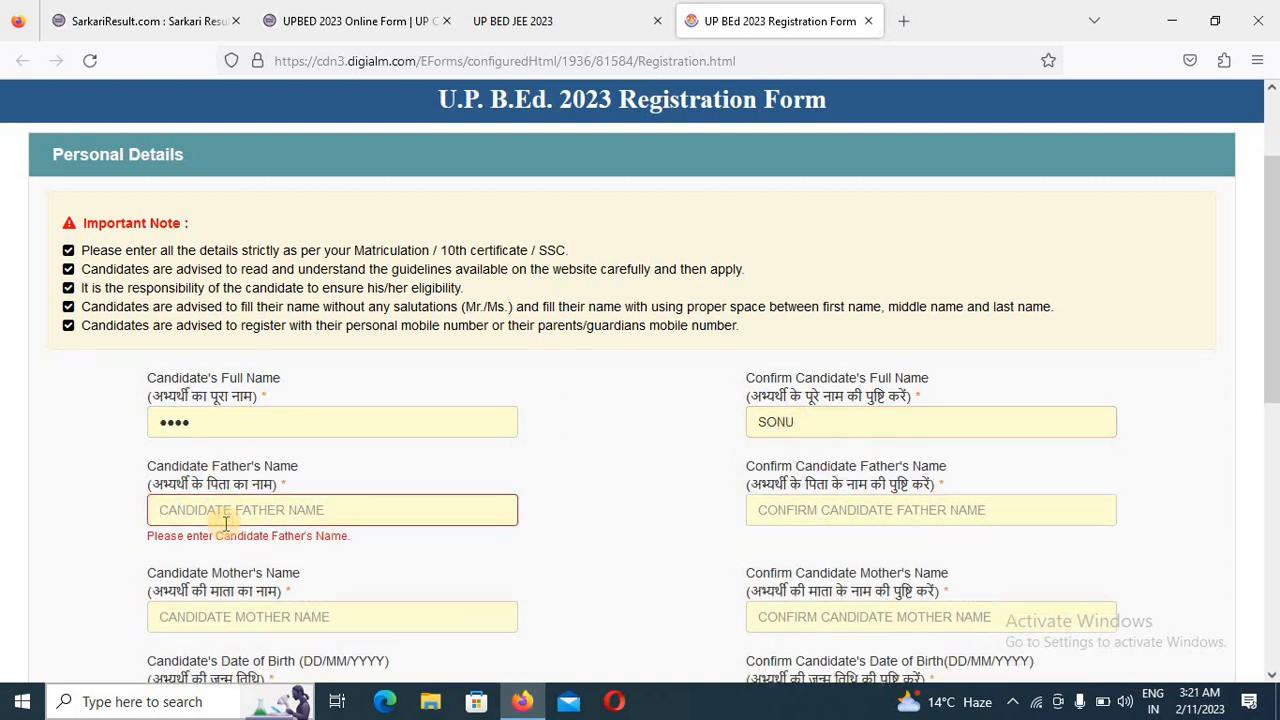
text(RAN)
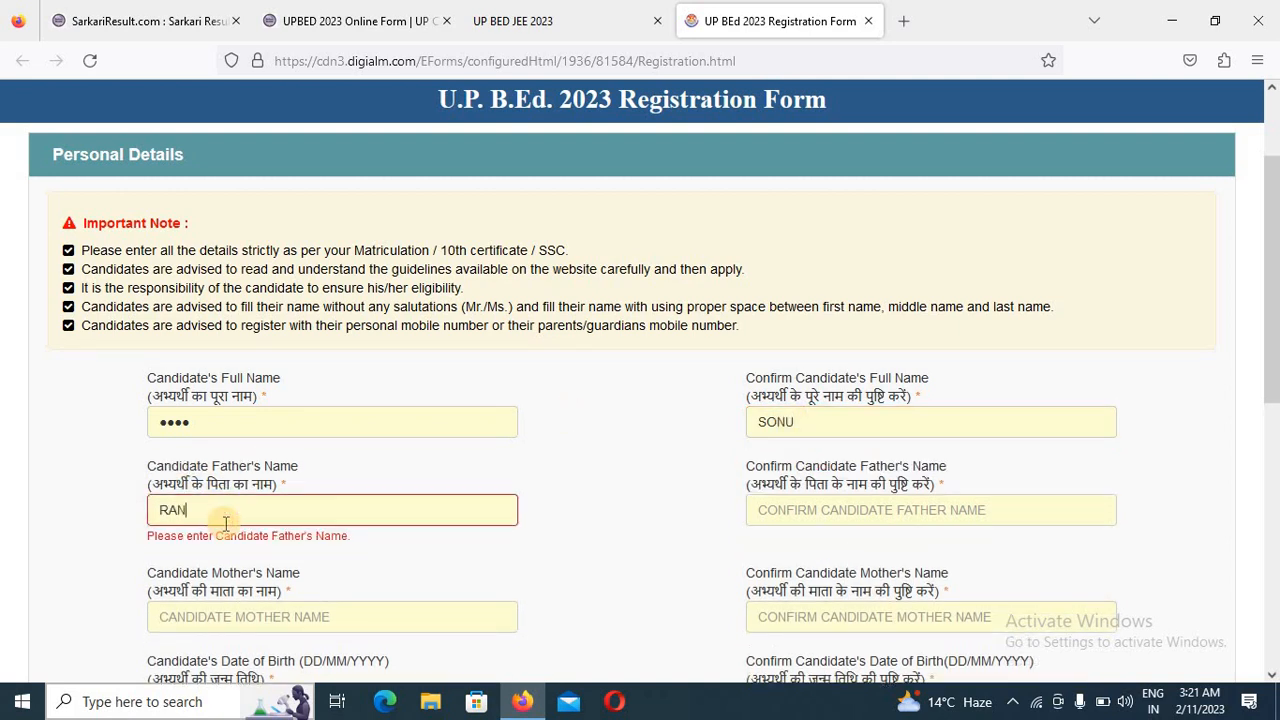
key(BackSpace)
text(MESH)
click(797, 500)
text(RA)
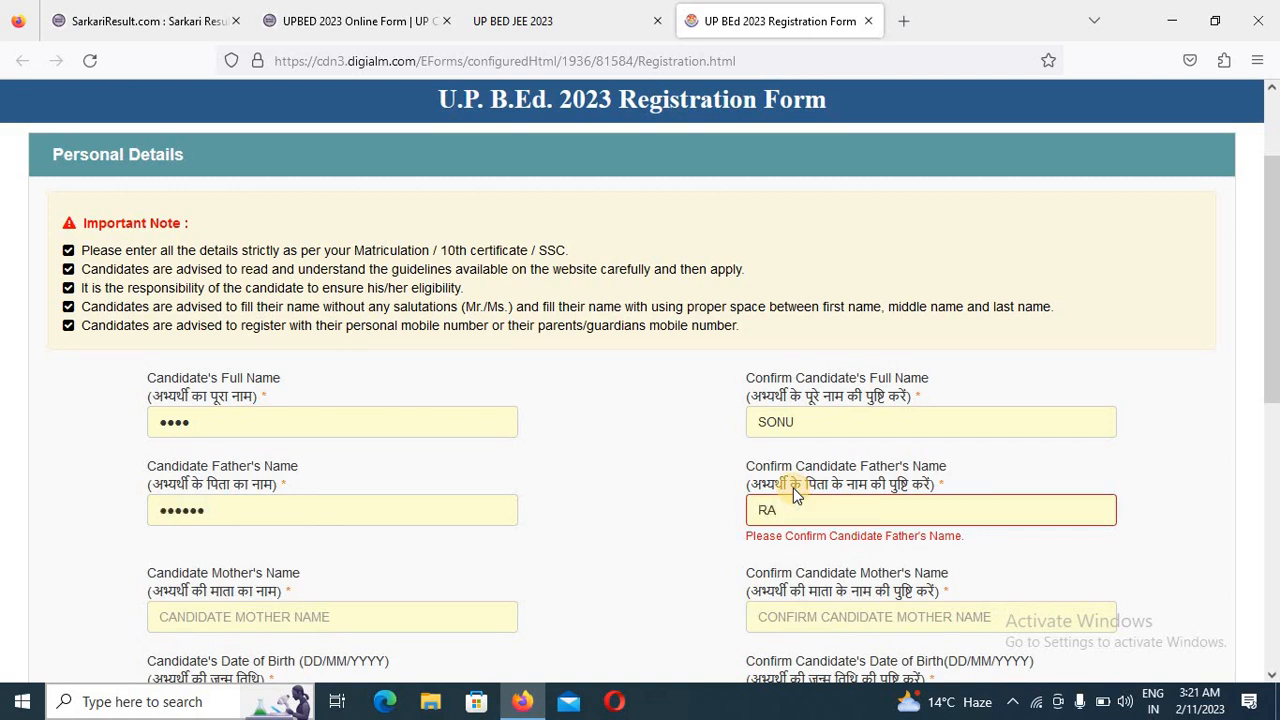
text(MESH)
- Fill in the candidate's mother's name and its confirmation
click(290, 618)
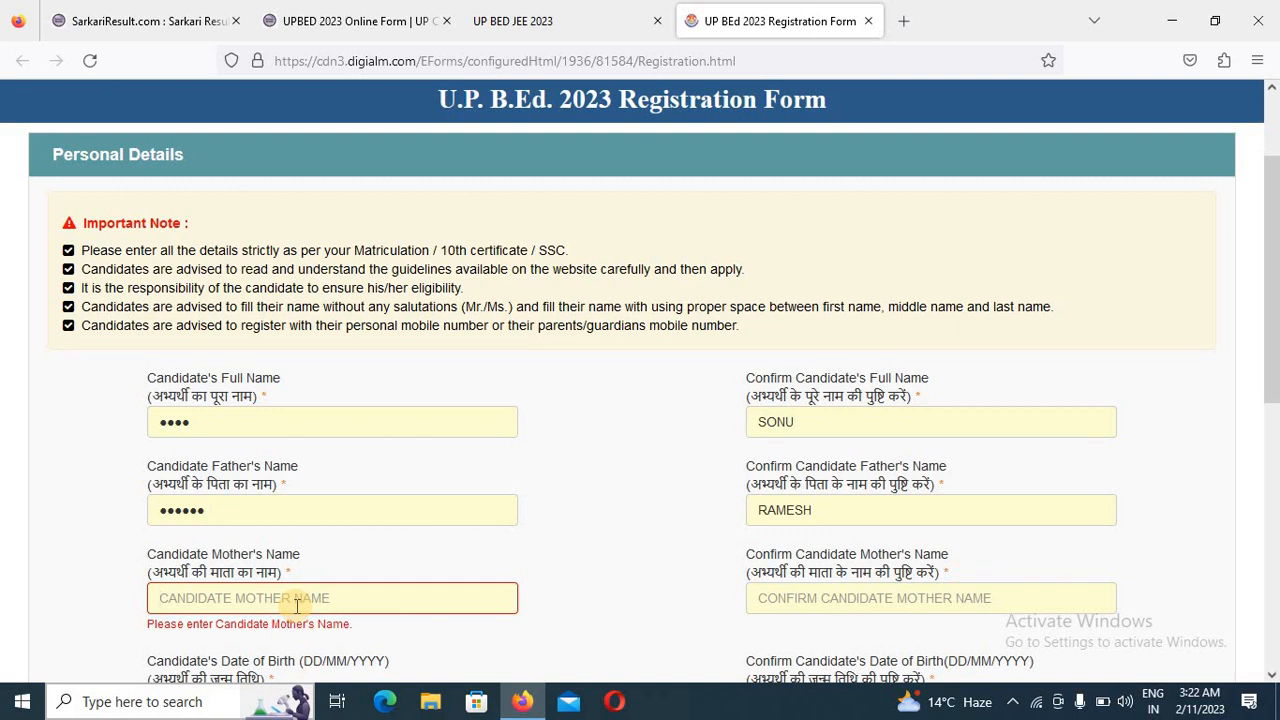
text(SITA)
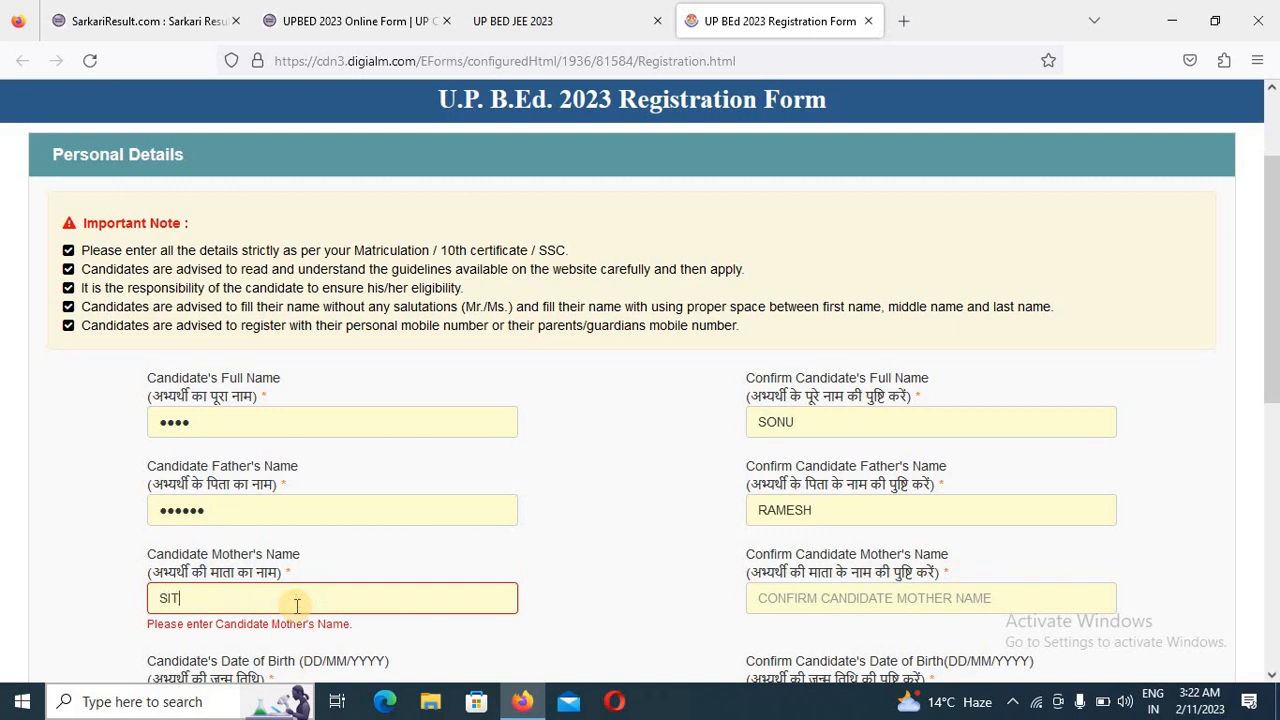
click(762, 588)
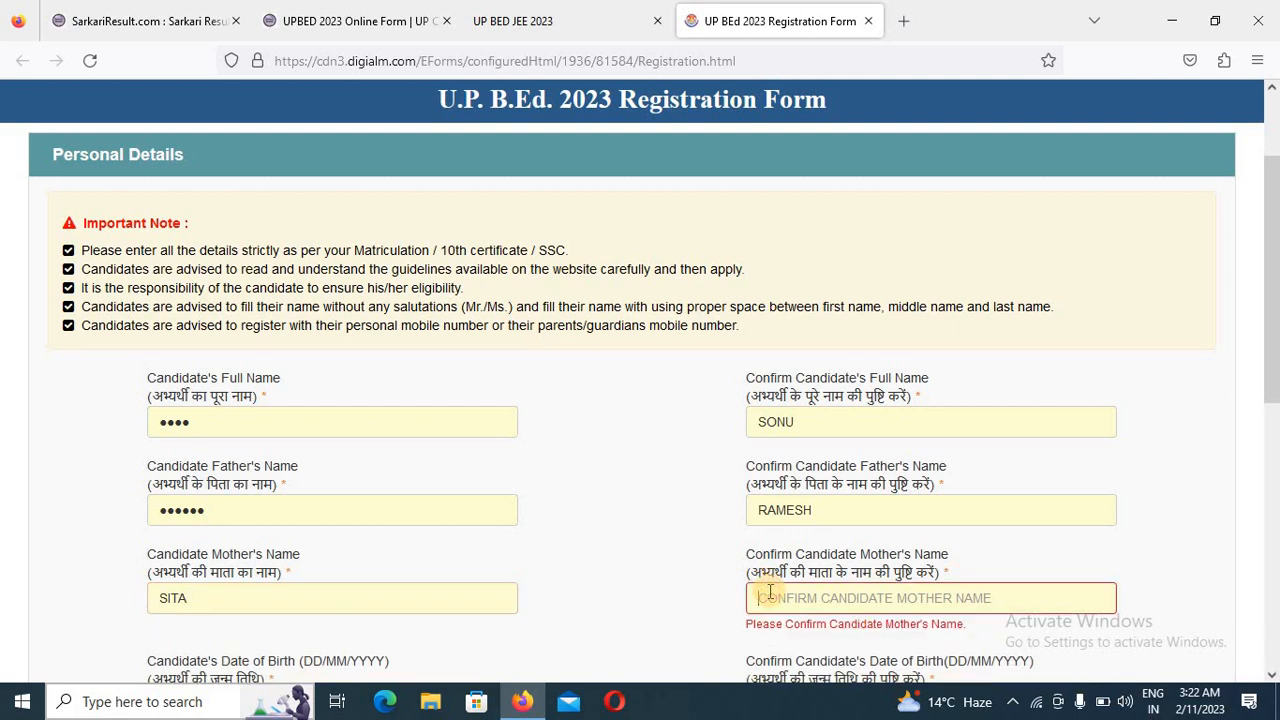
text(SITA)
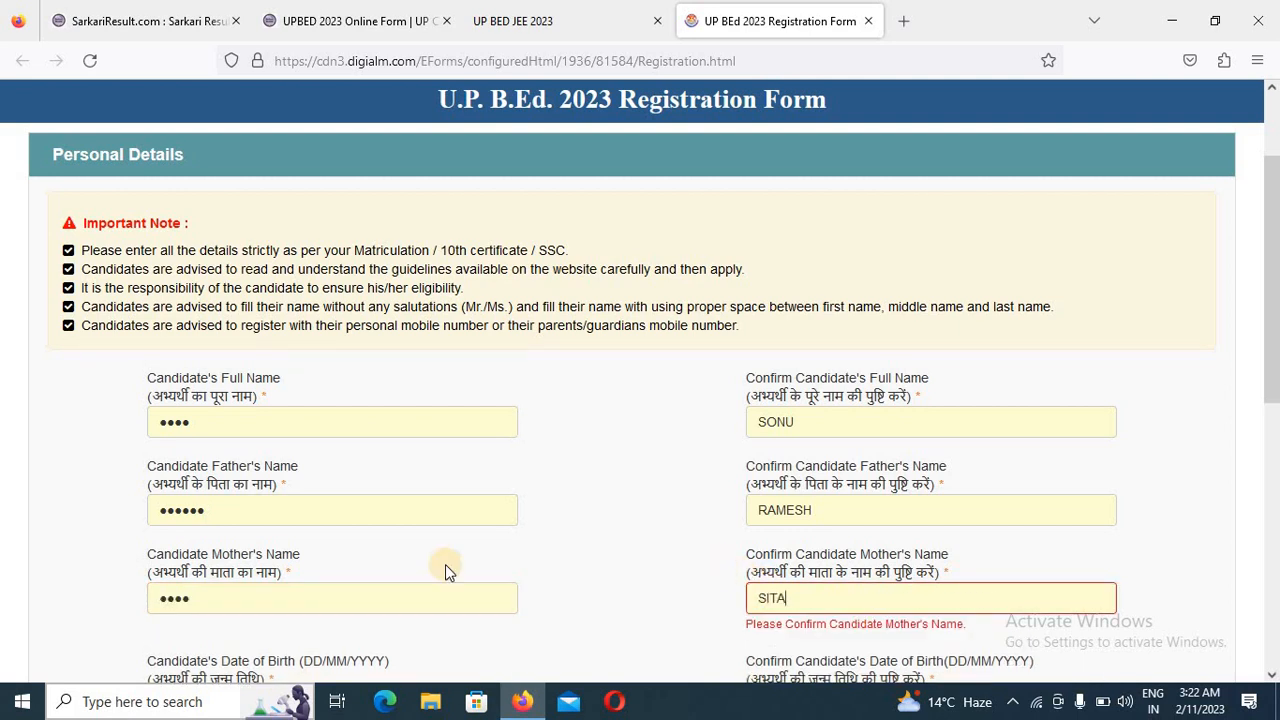
- Enter the candidate's date of birth in the Personal Details section, in DD/MM/YYYY format
scroll(446, 569, down, 3)
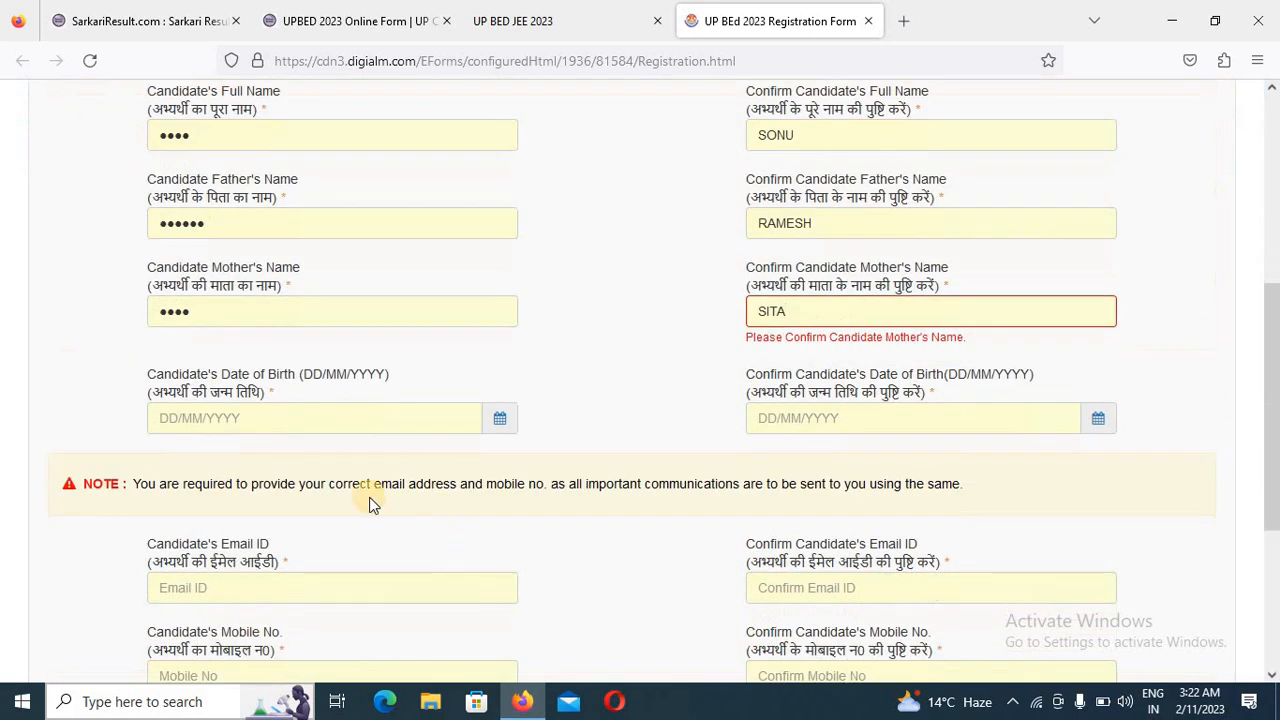
click(281, 404)
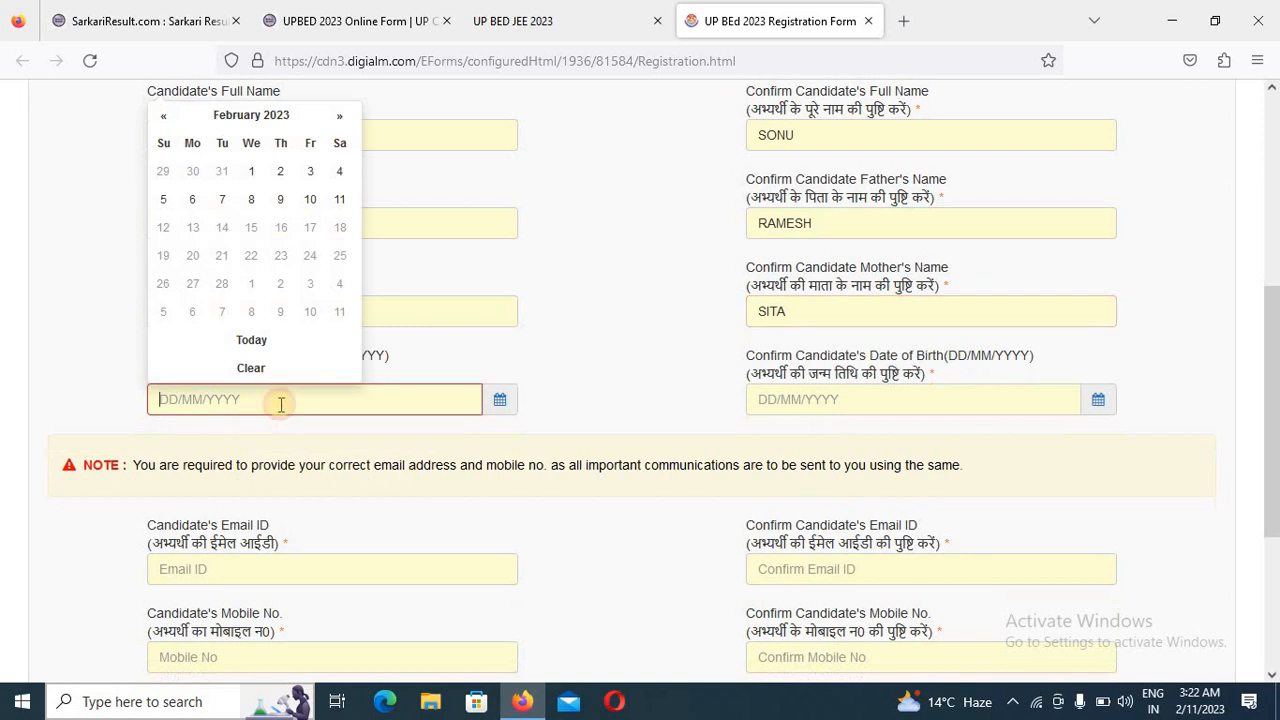
click(285, 119)
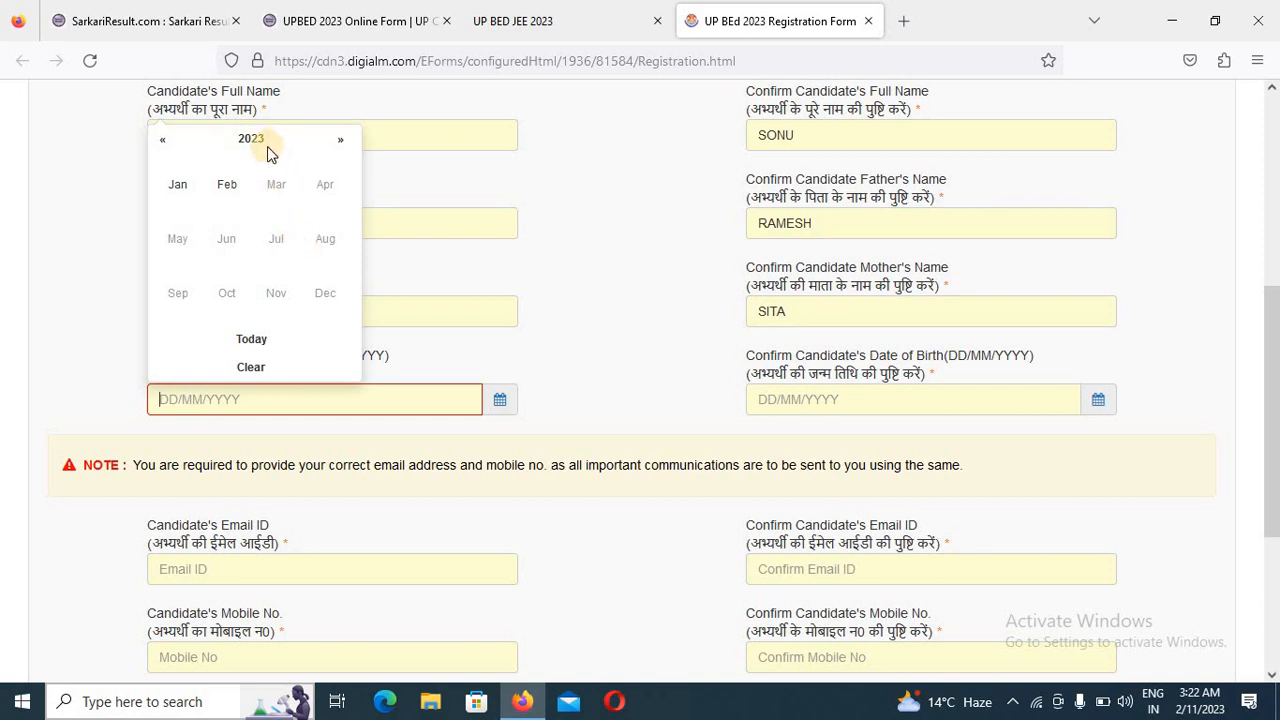
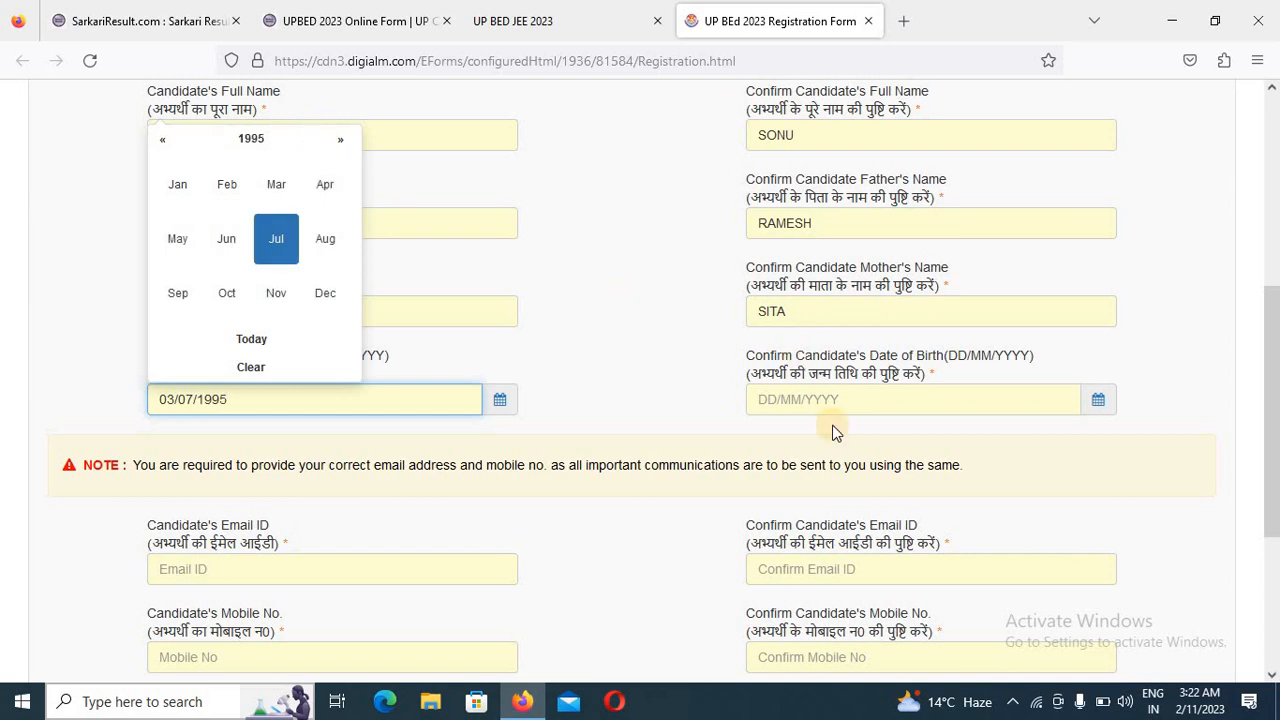
- Try to fill in the date of birth confirmation manually, dismissing the alerts and the stray page search
click(827, 400)
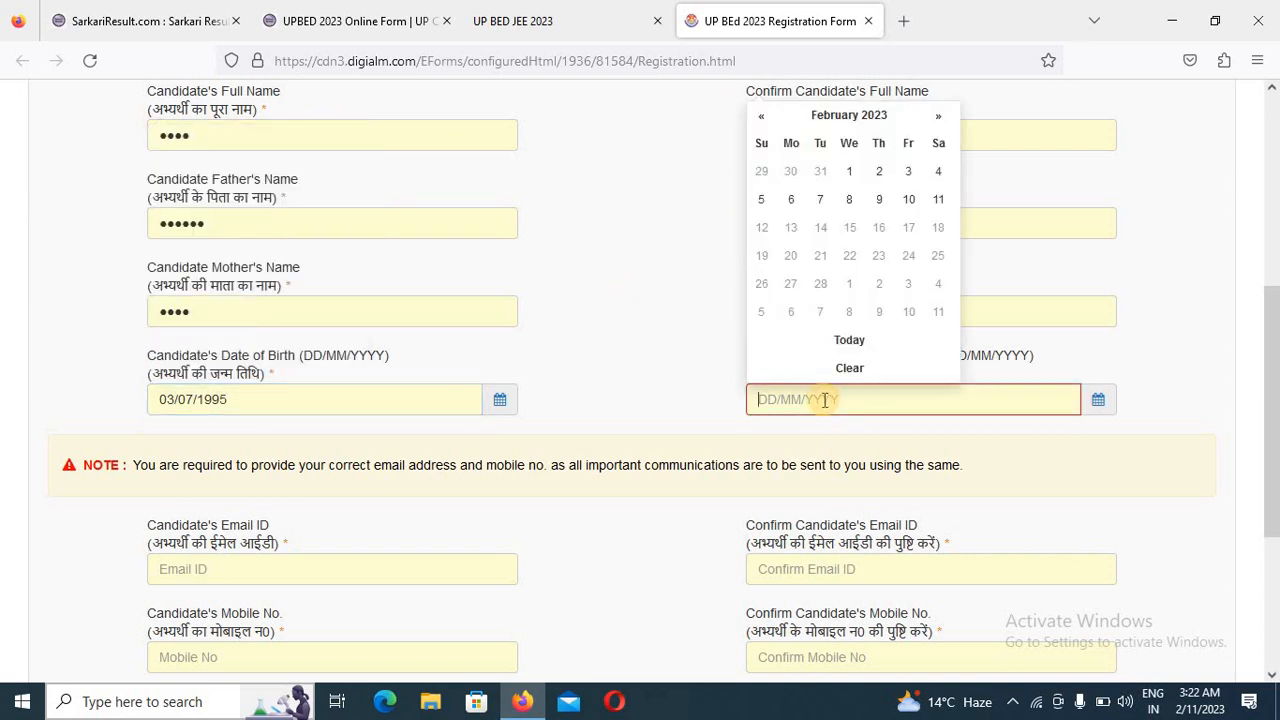
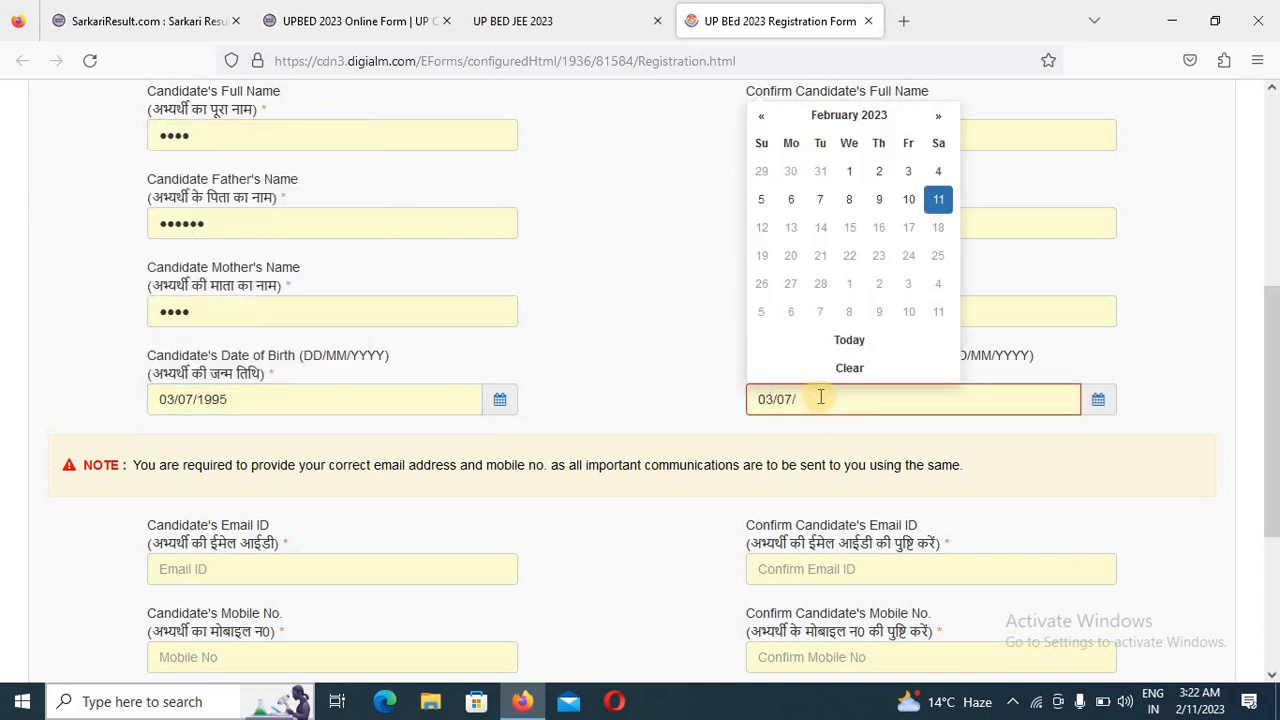
click(636, 450)
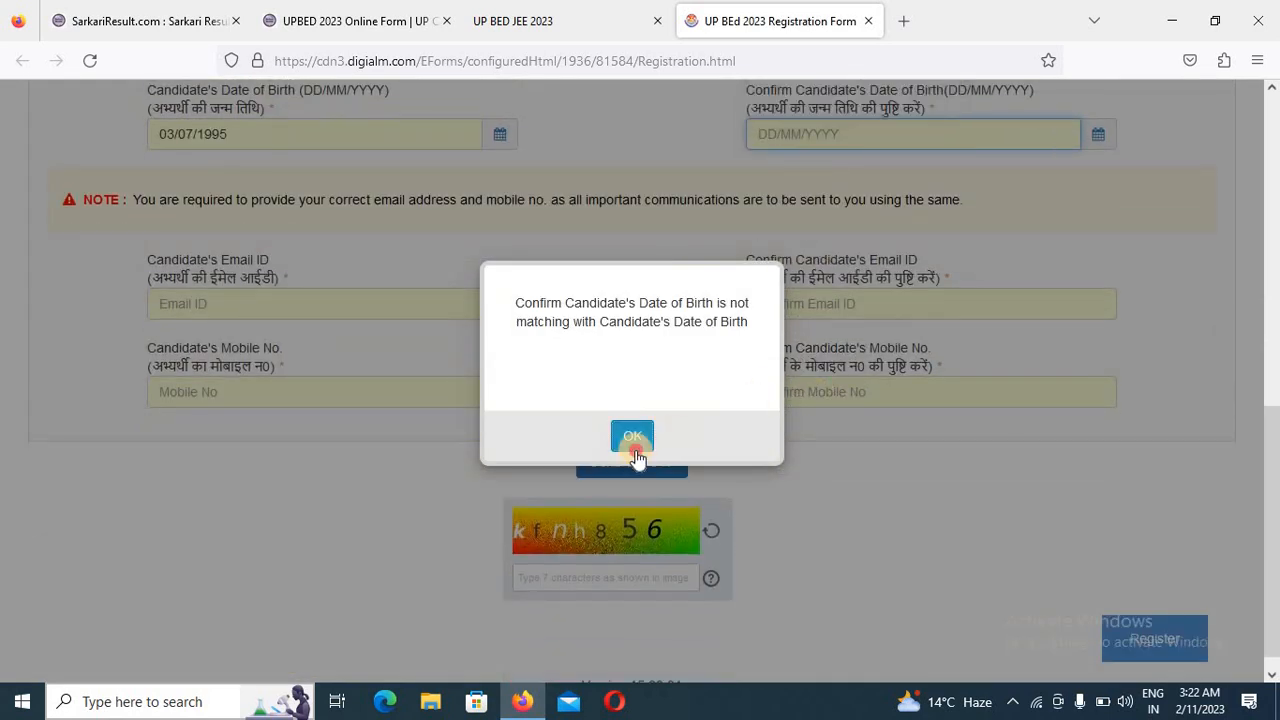
key(ctrl+f)
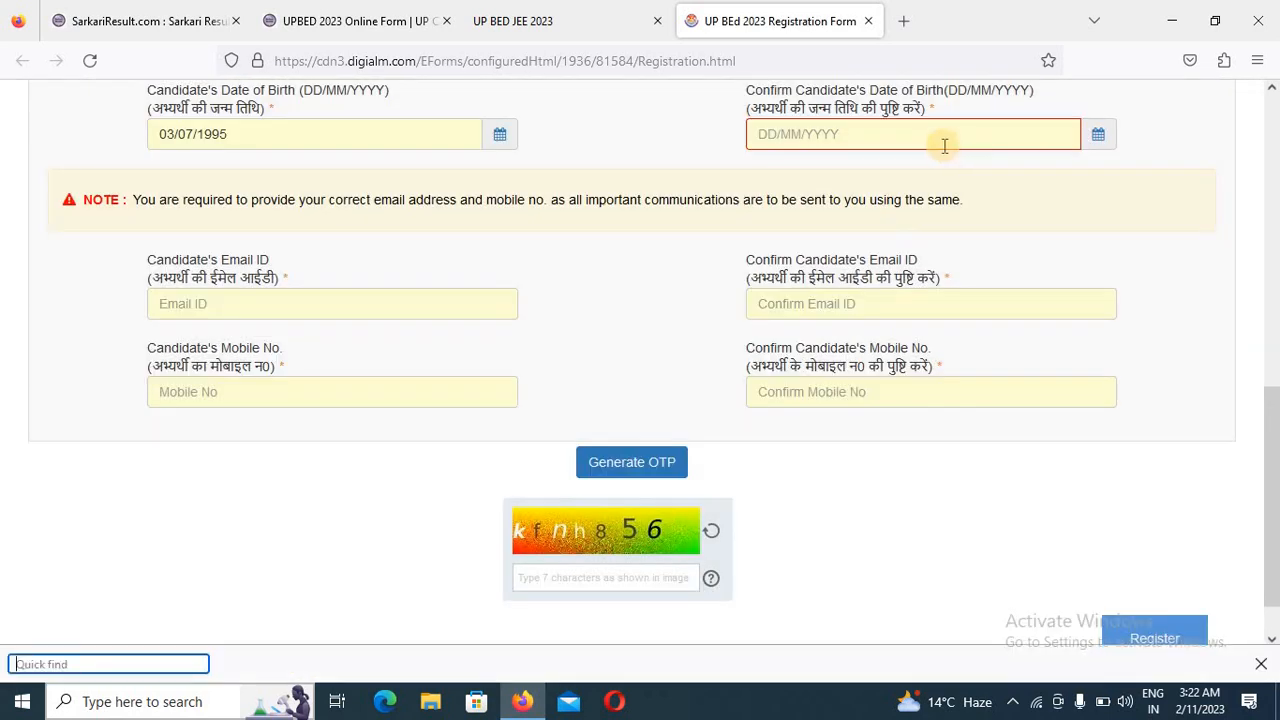
text(07/)
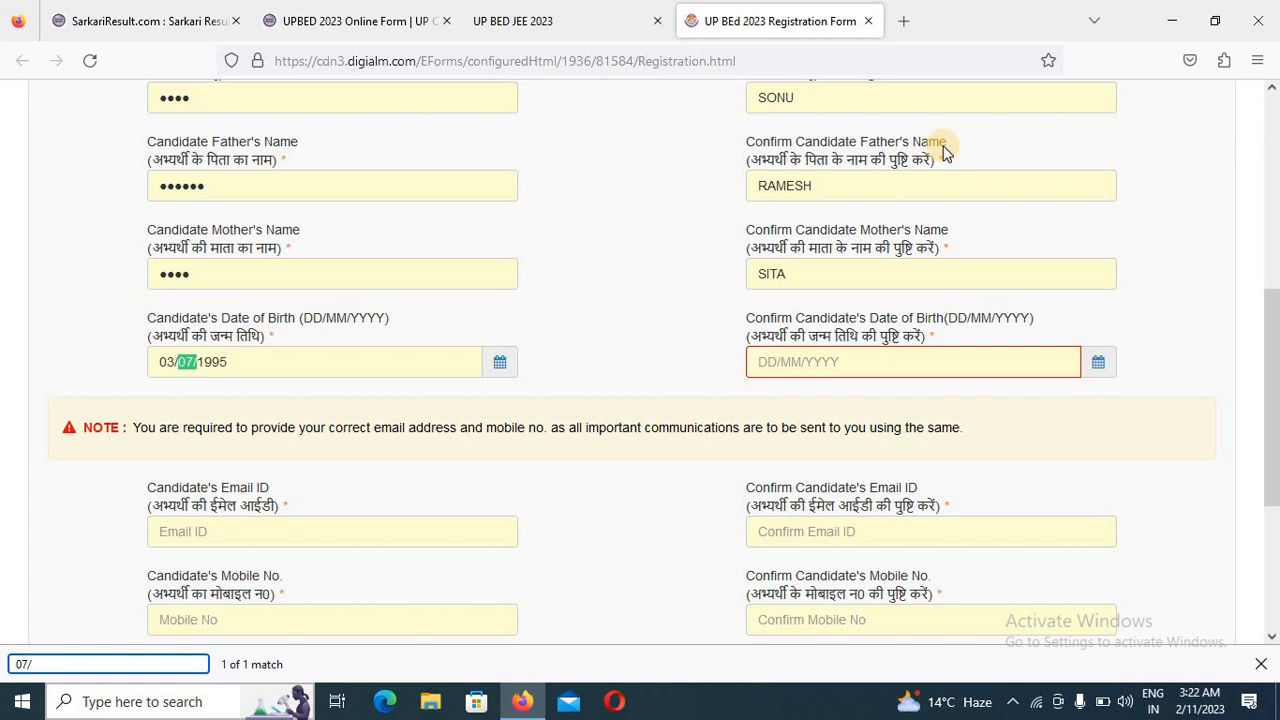
key(Escape)
click(822, 360)
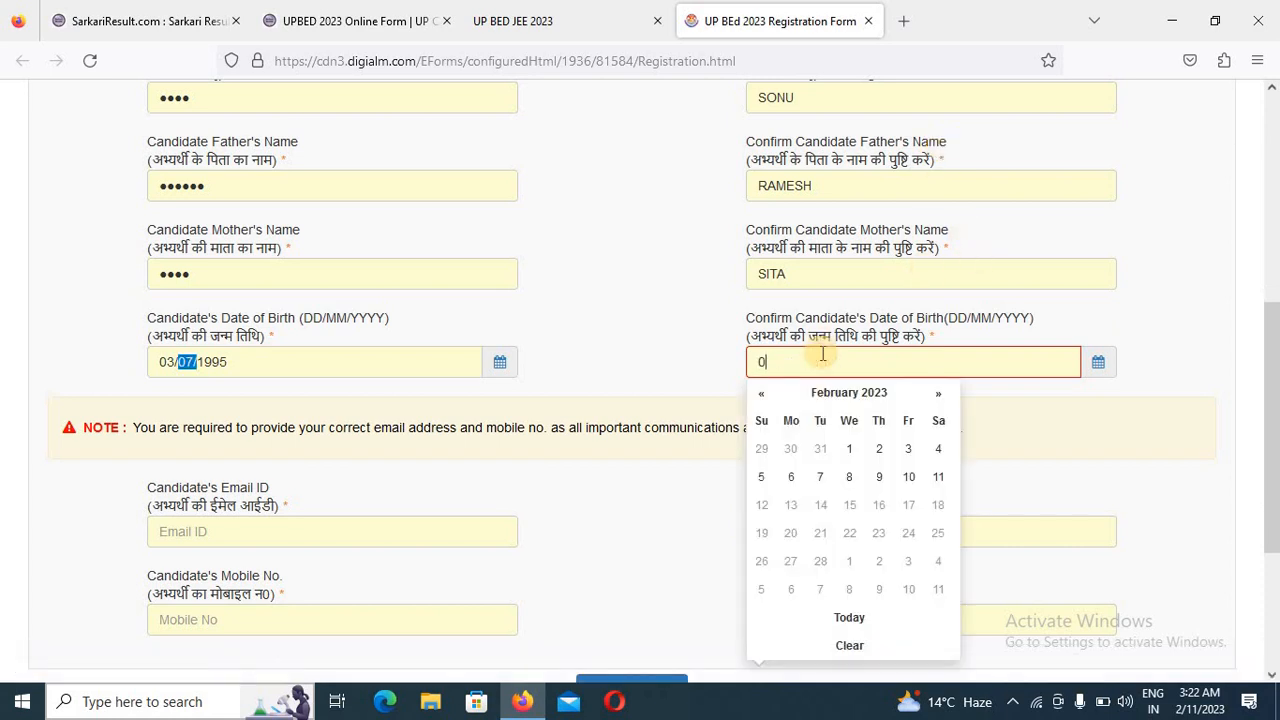
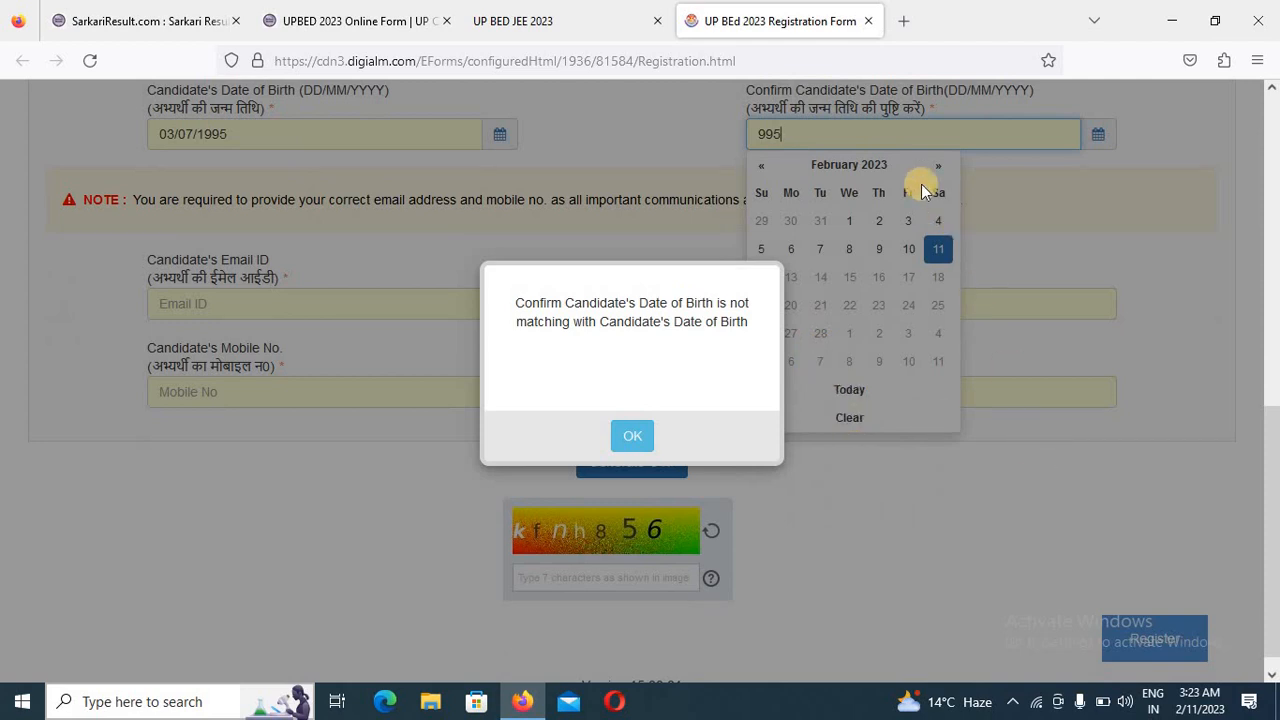
click(865, 169)
click(630, 434)
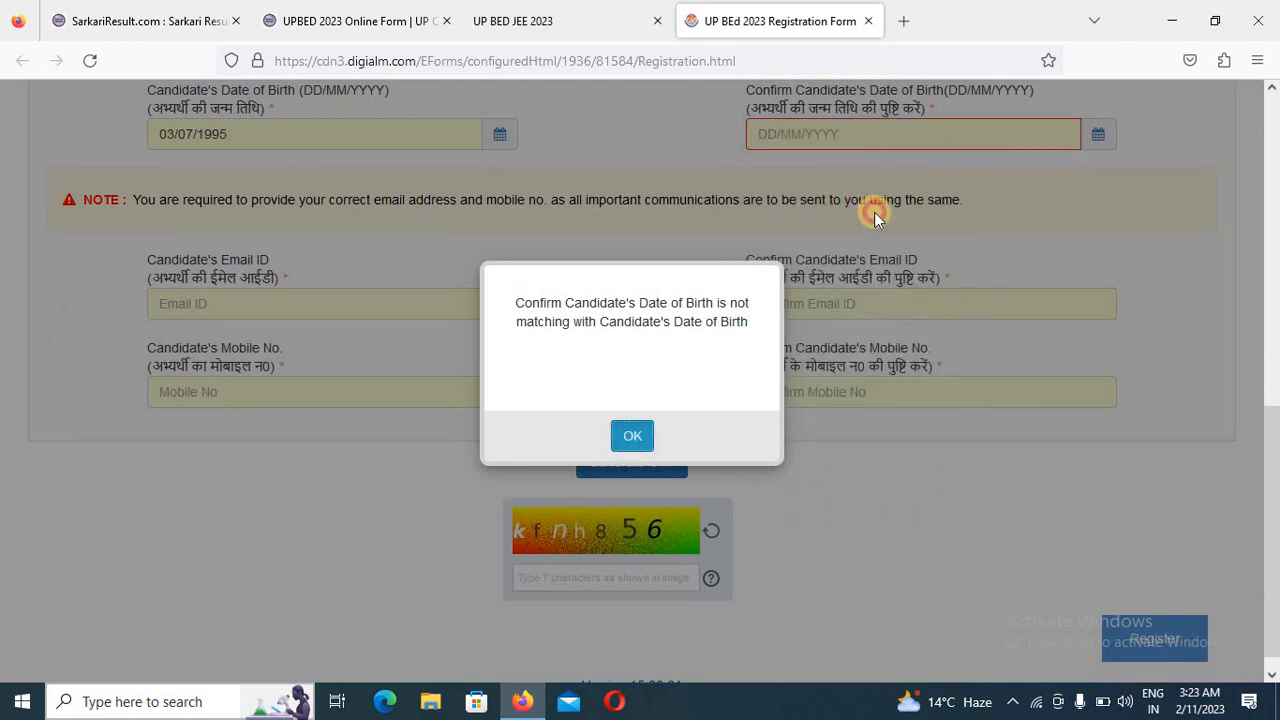
- Fill in the Confirm Candidate's Date of Birth field with the same date as the original entry
click(884, 133)
click(880, 165)
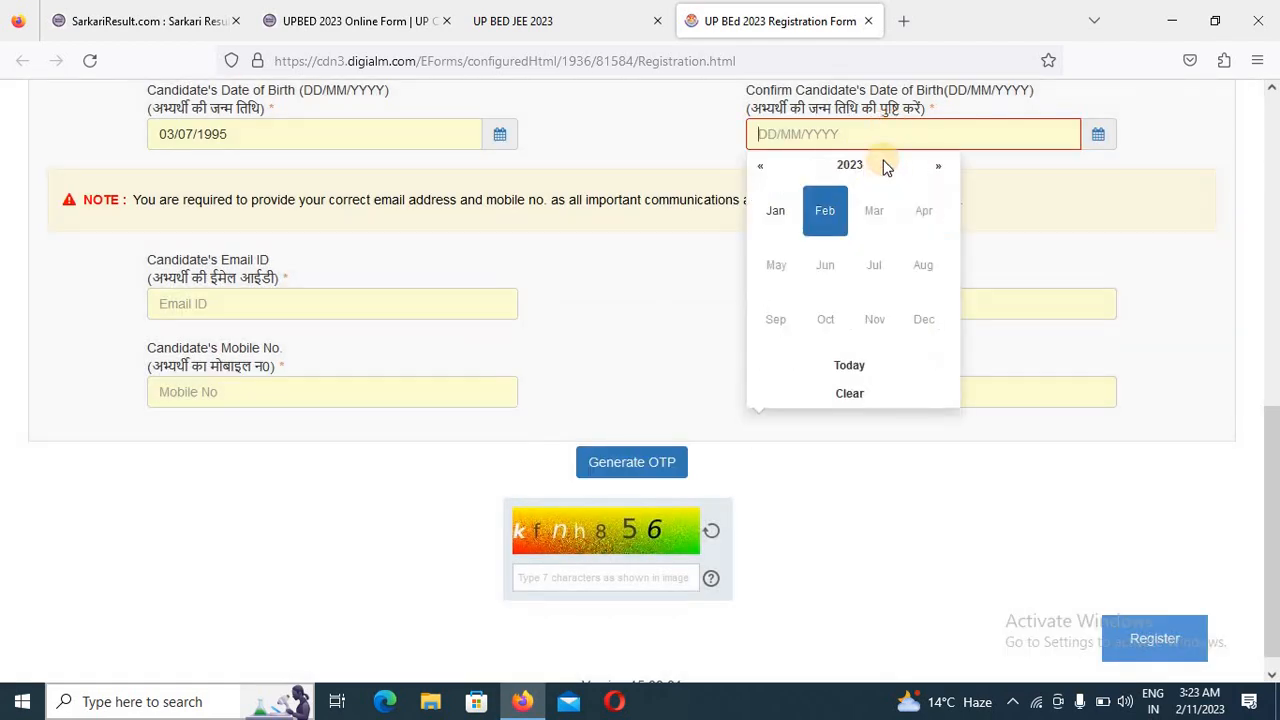
- Enter the candidate's e-mail address in the Candidate's Email ID field
click(257, 307)
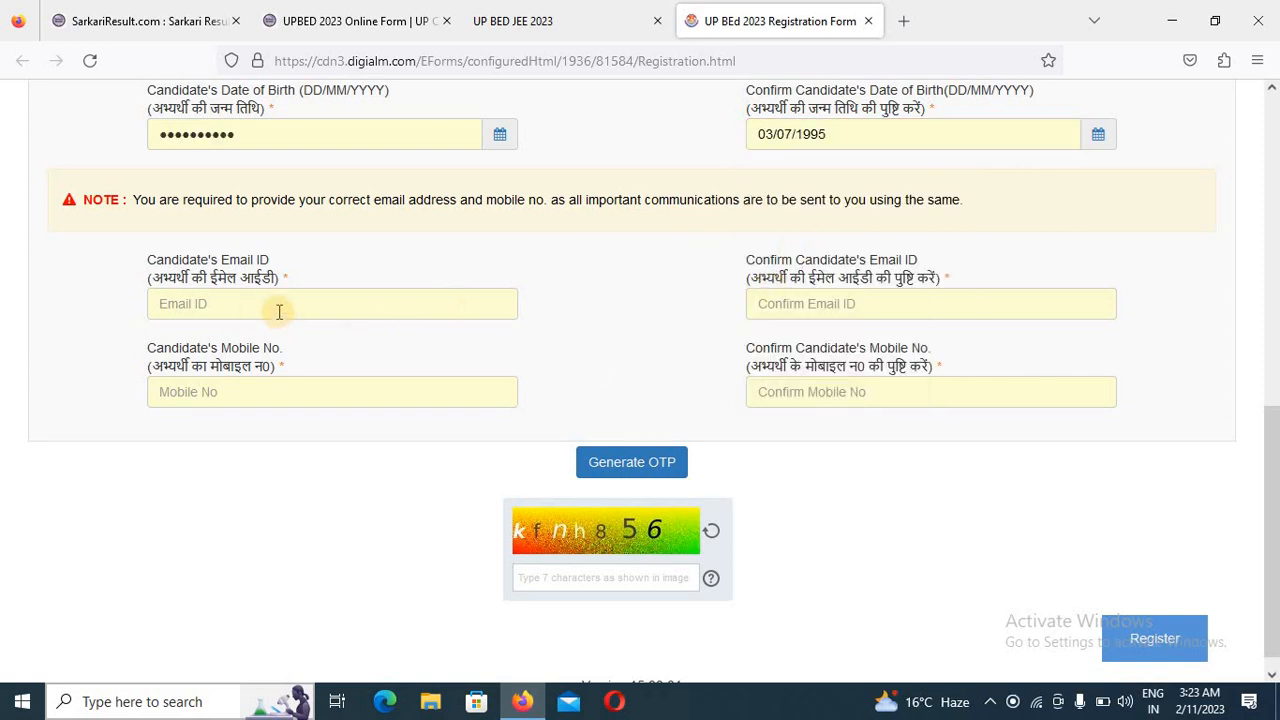
click(279, 311)
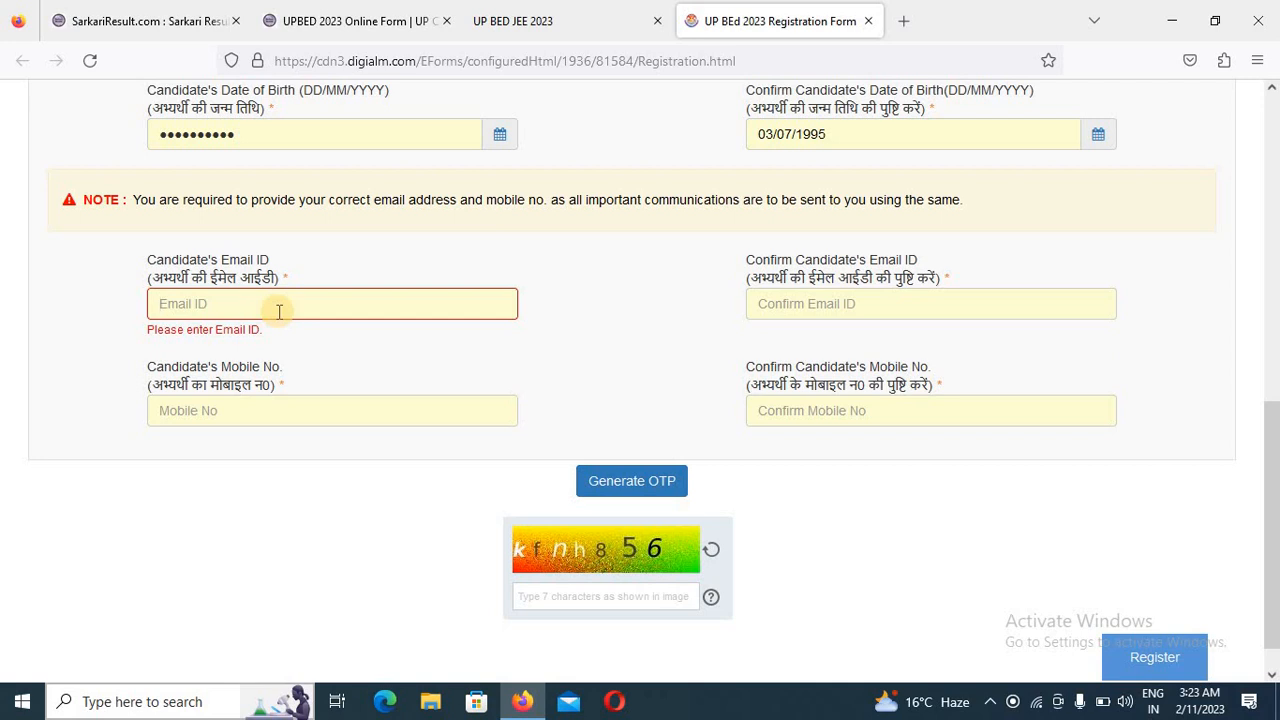
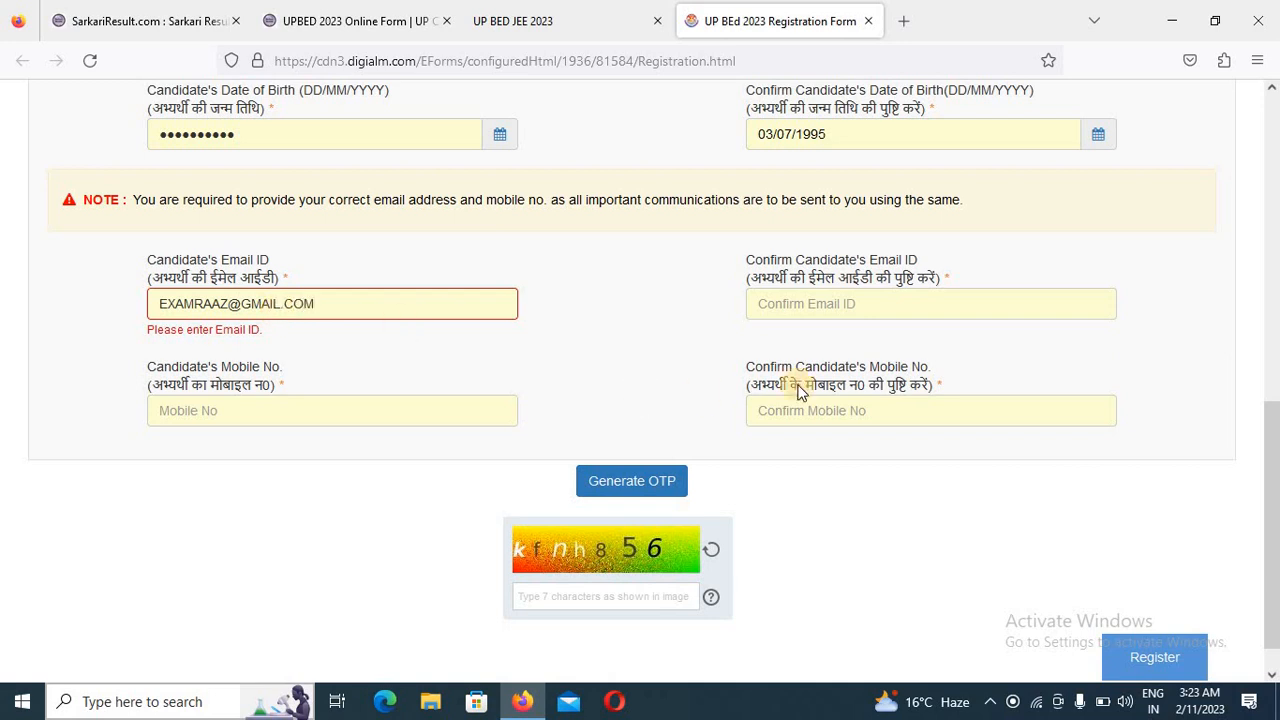
- Repeat the candidate's e-mail address in the Confirm Candidate's Email ID field
click(910, 307)
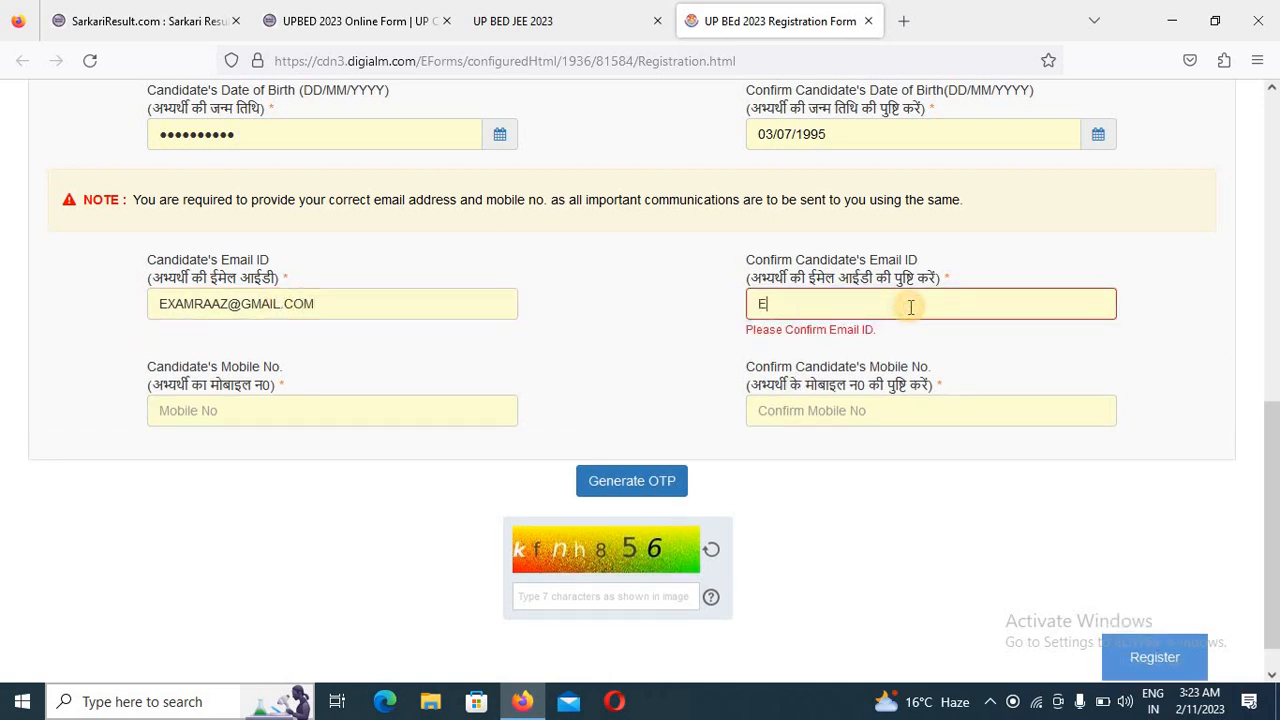
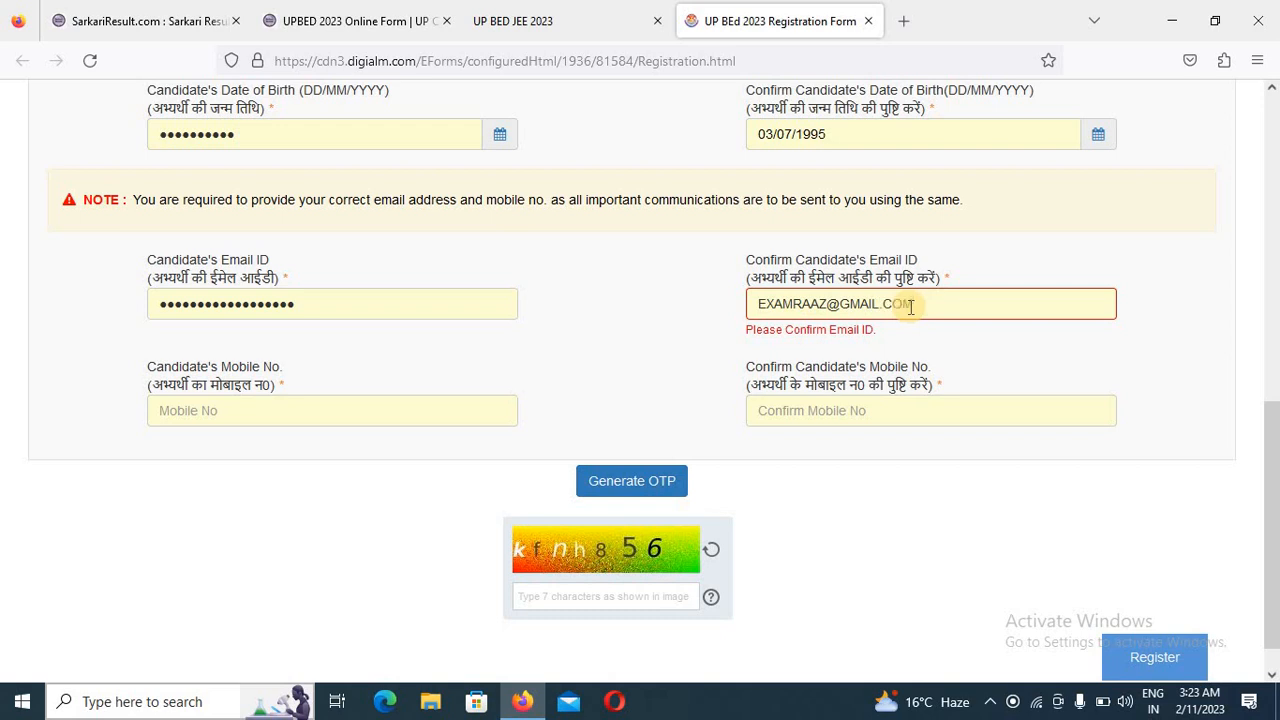
- Enter the candidate's mobile number and repeat it in the matching confirmation field
click(203, 437)
click(246, 401)
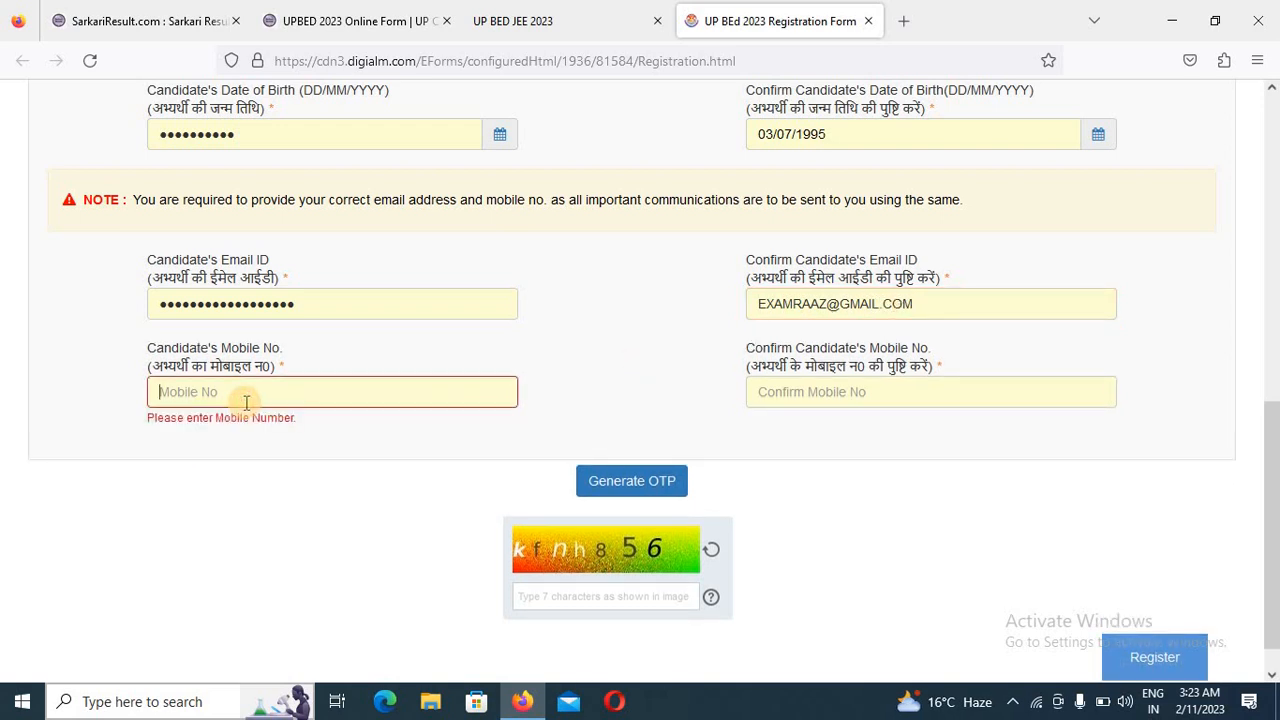
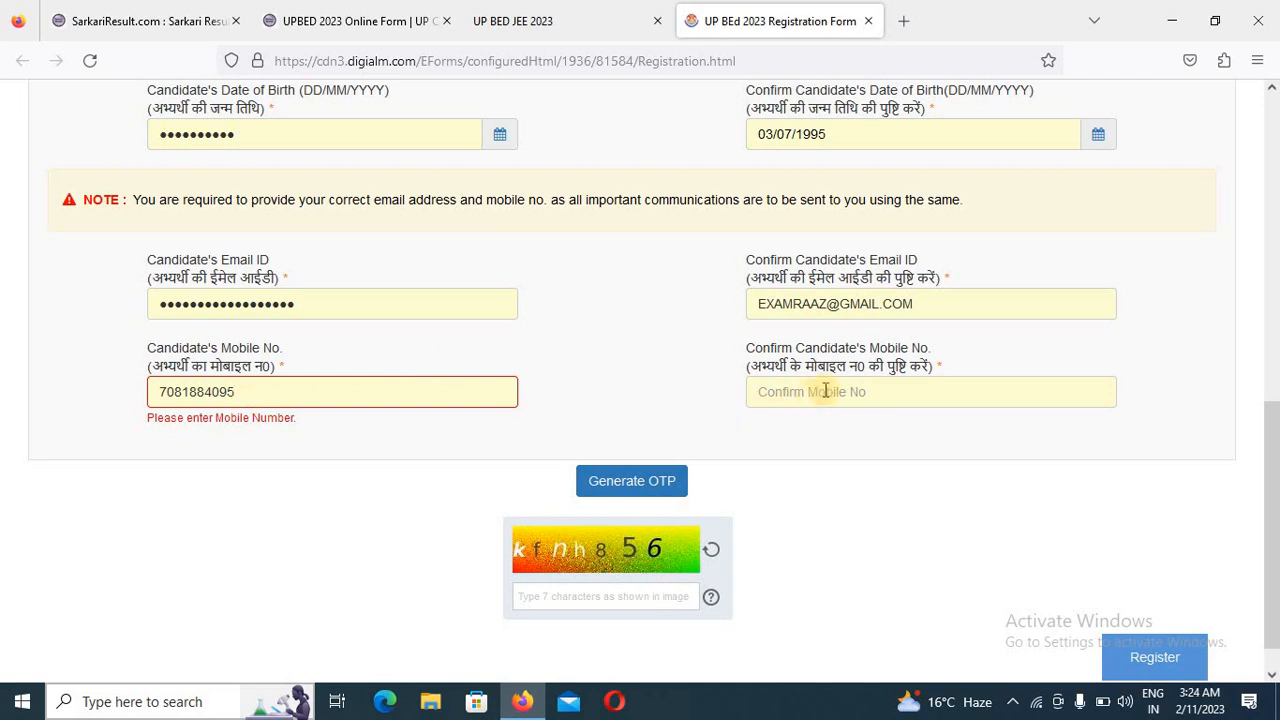
click(826, 391)
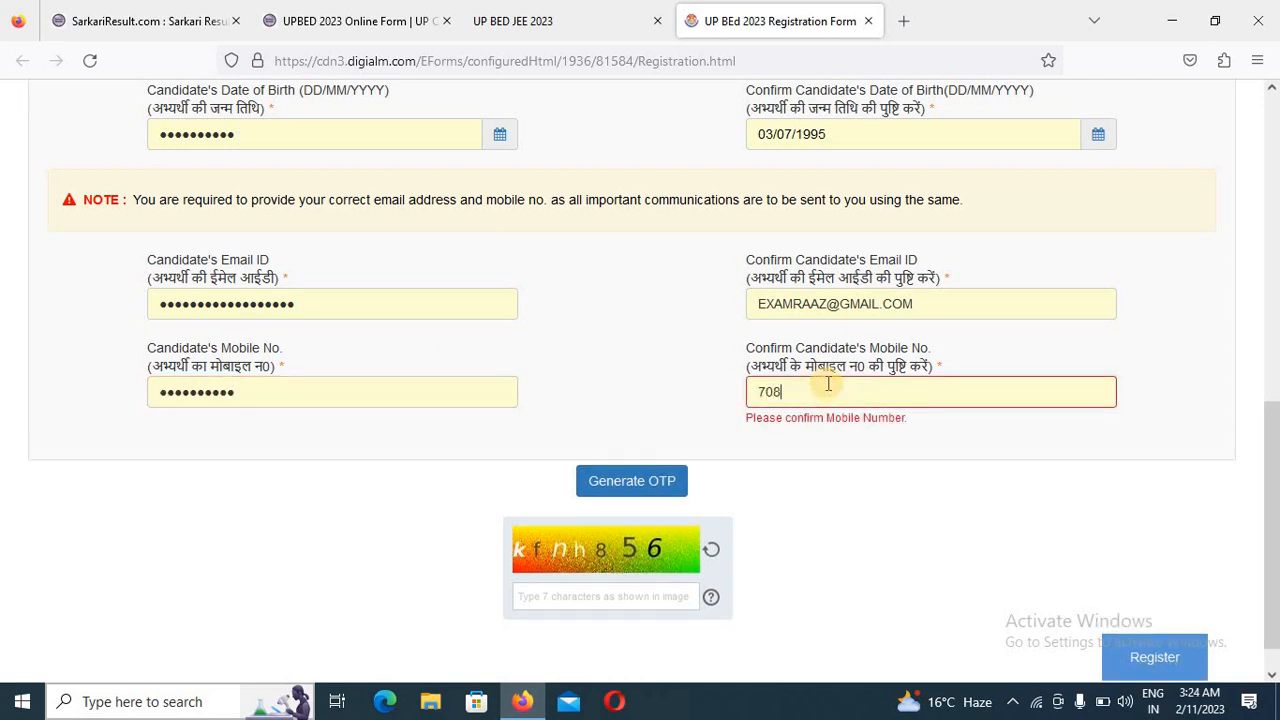
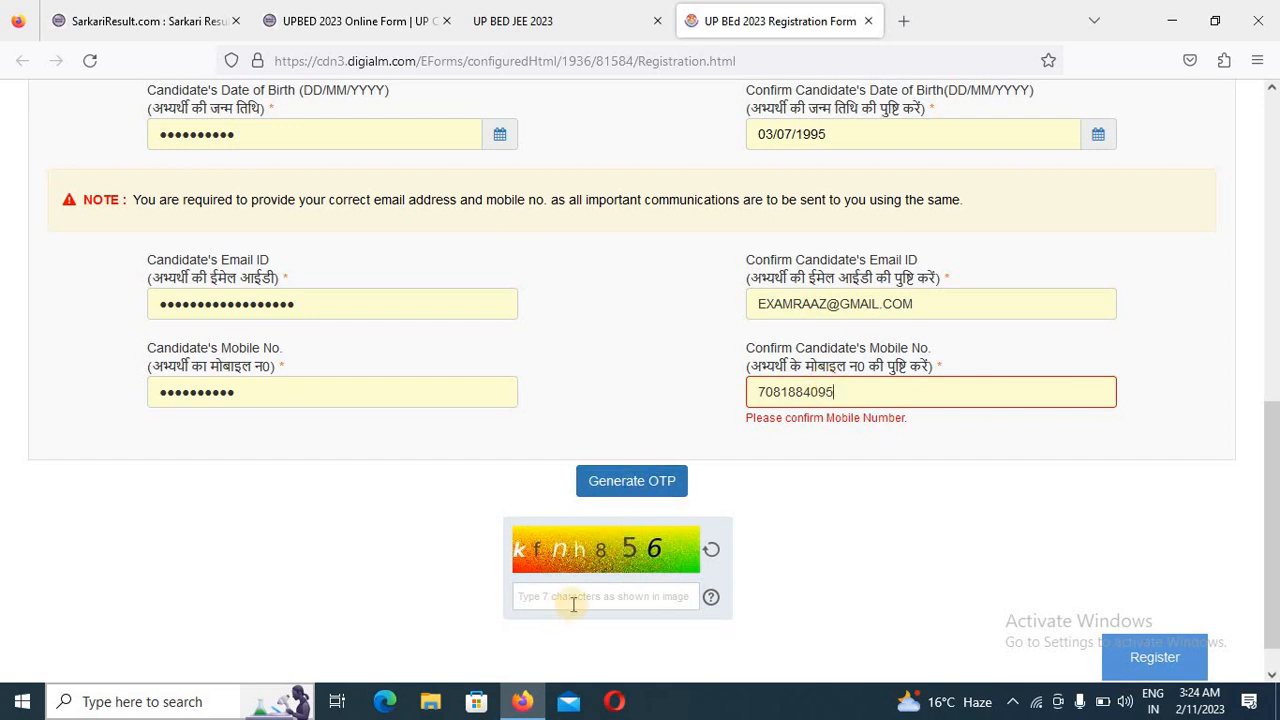
- Submit the completed registration form to register the candidate
scroll(891, 614, down, 1)
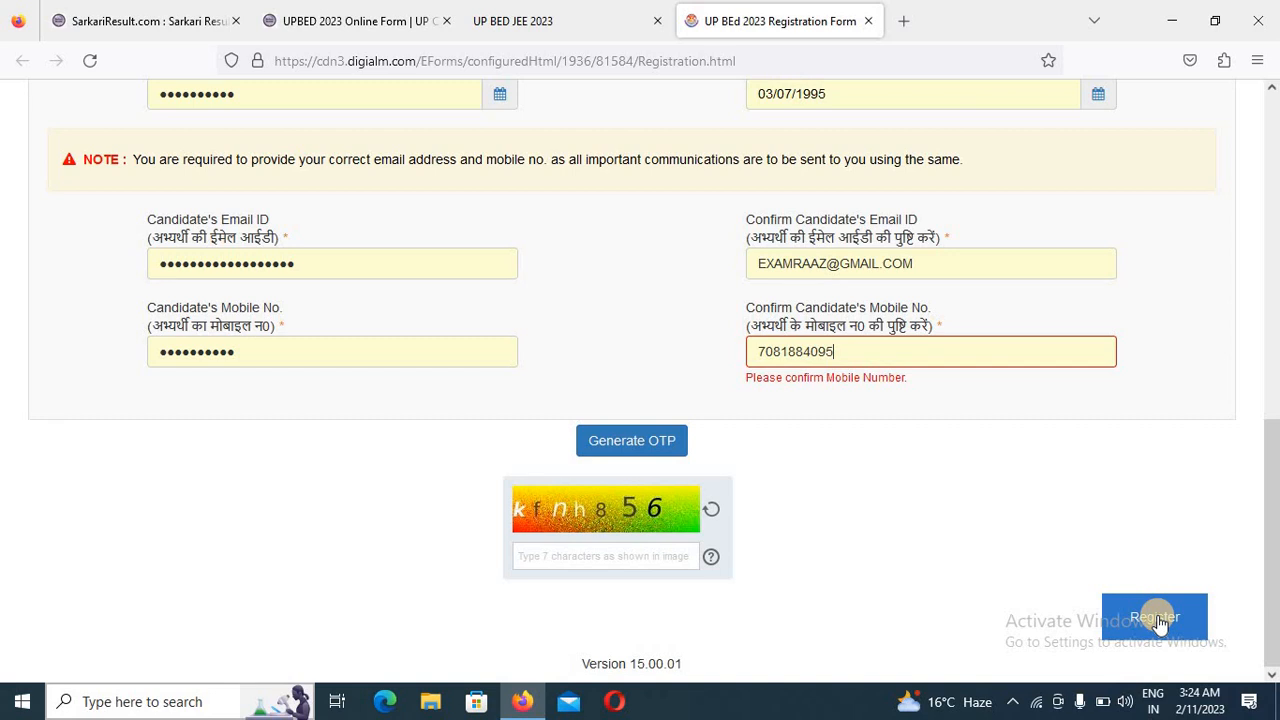
click(1155, 617)
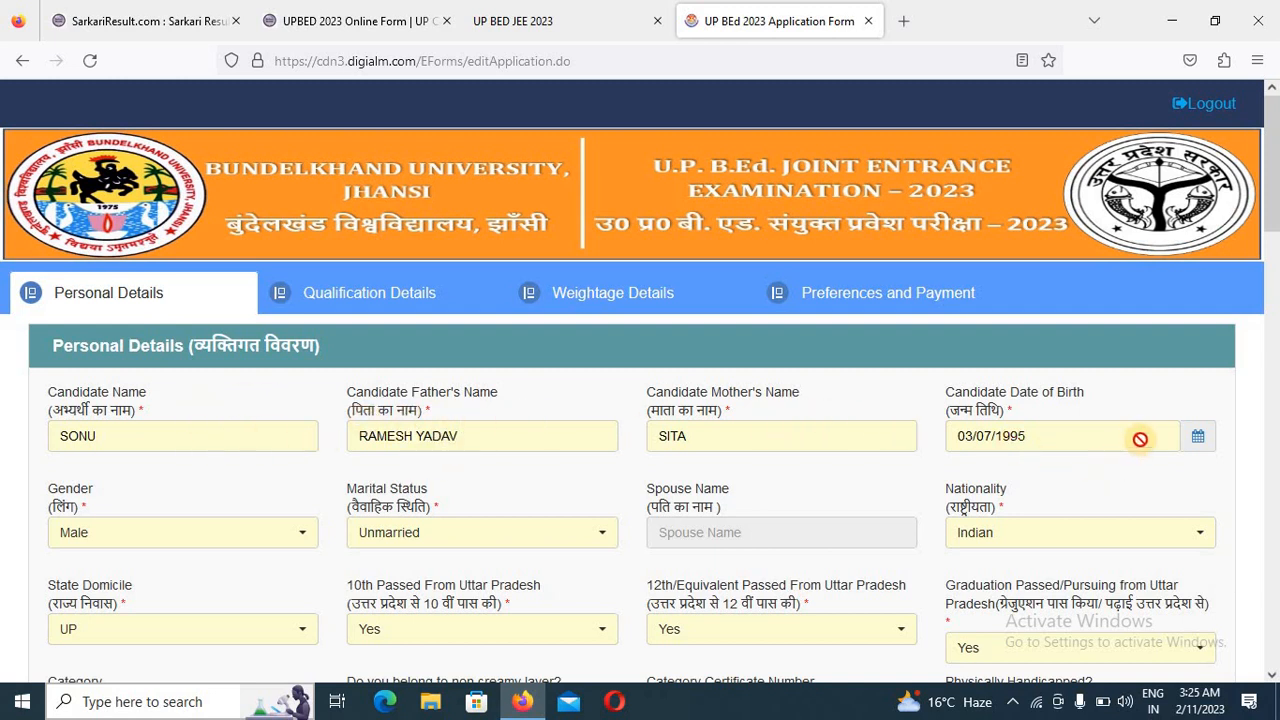
- Review the application form's Personal Details, checking the state domicile, the available category options and the other personal entries
scroll(1135, 437, down, 2)
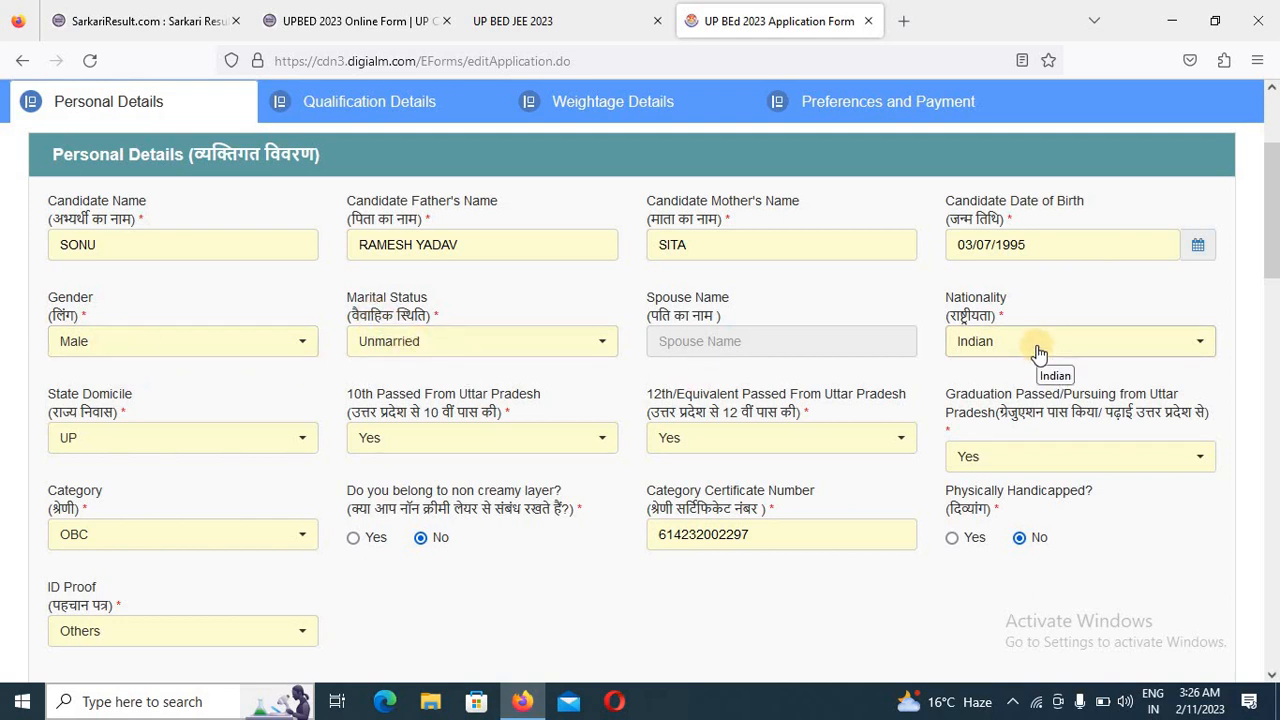
click(253, 450)
click(253, 450)
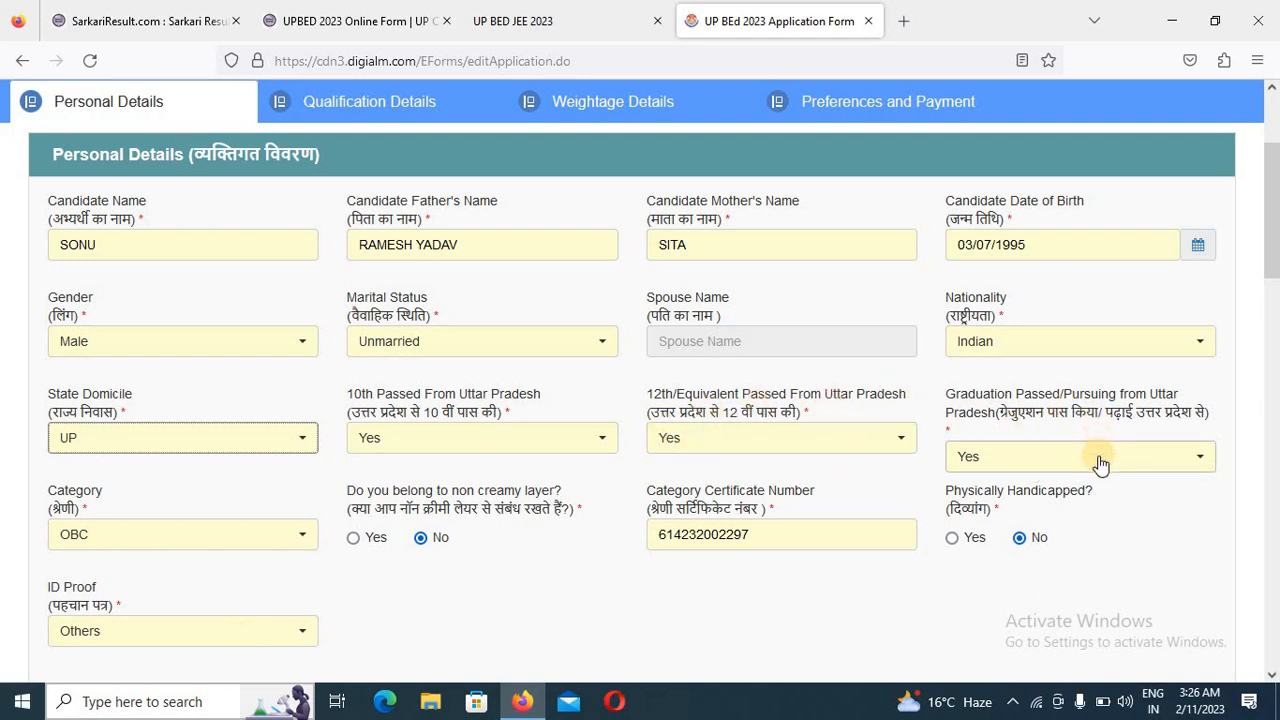
scroll(1080, 445, down, 2)
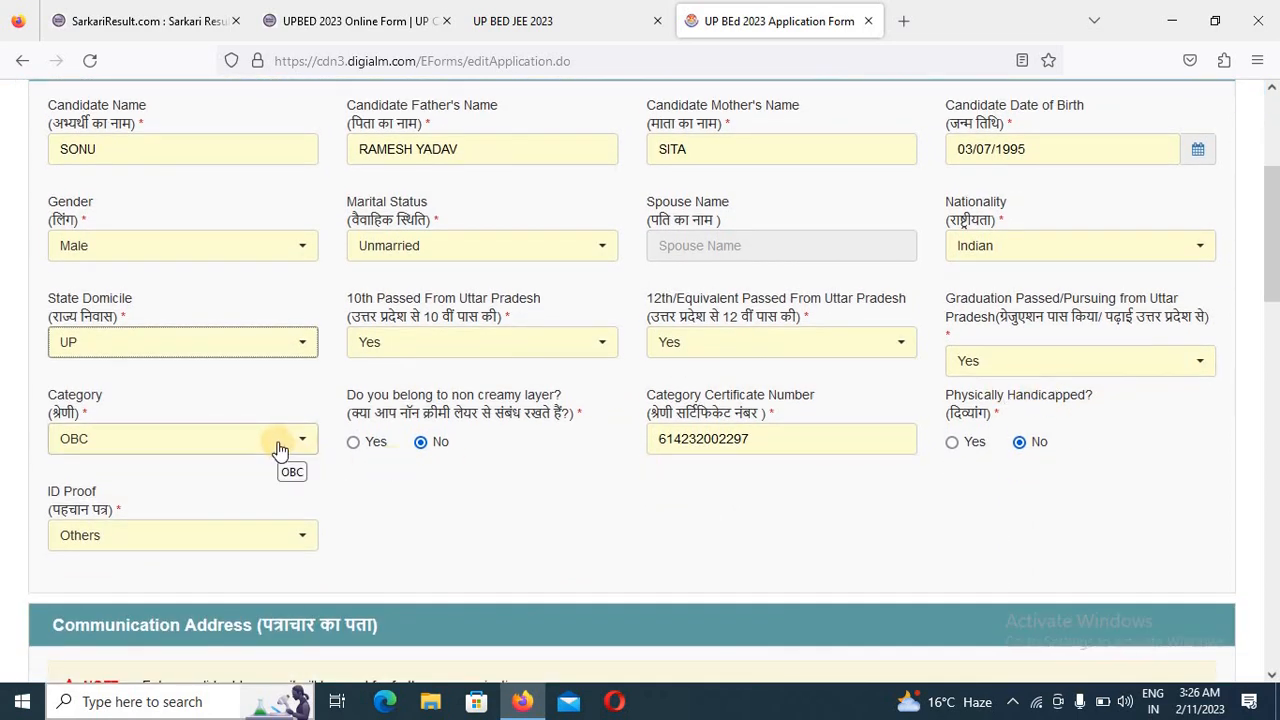
click(224, 450)
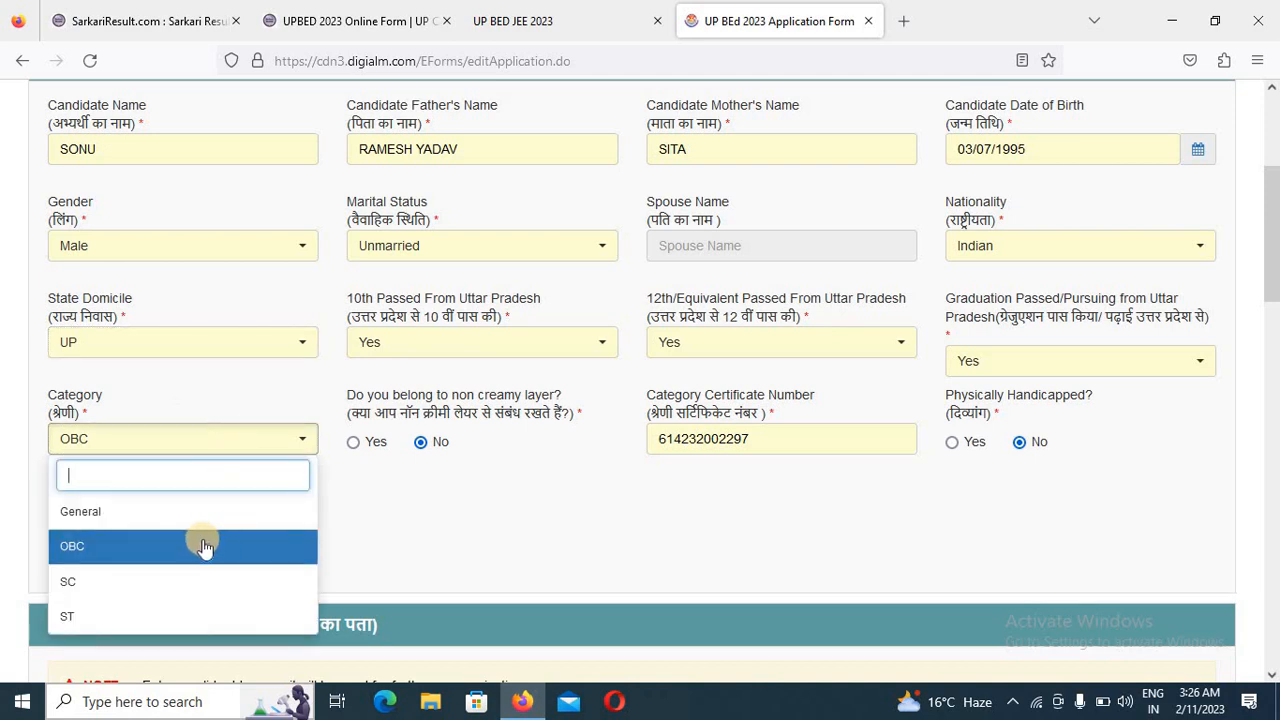
click(478, 538)
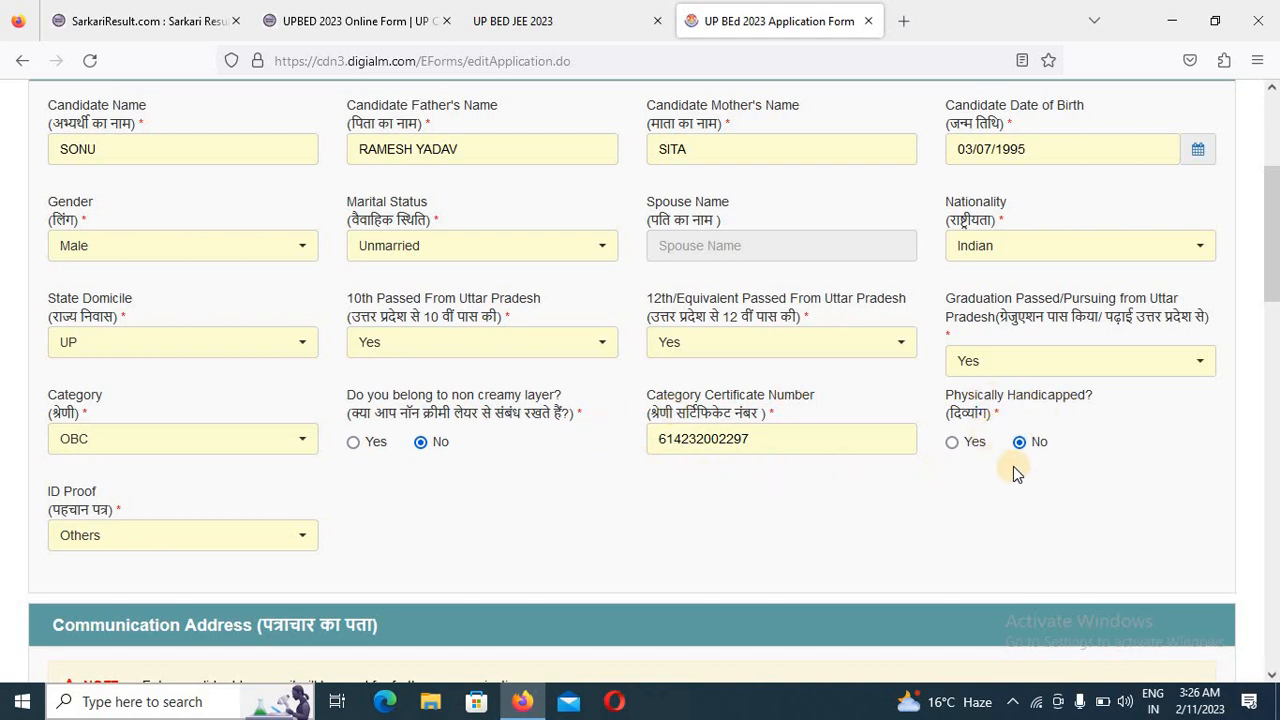
- Check the ID Proof options in the personal details and select Others
scroll(1040, 451, down, 1)
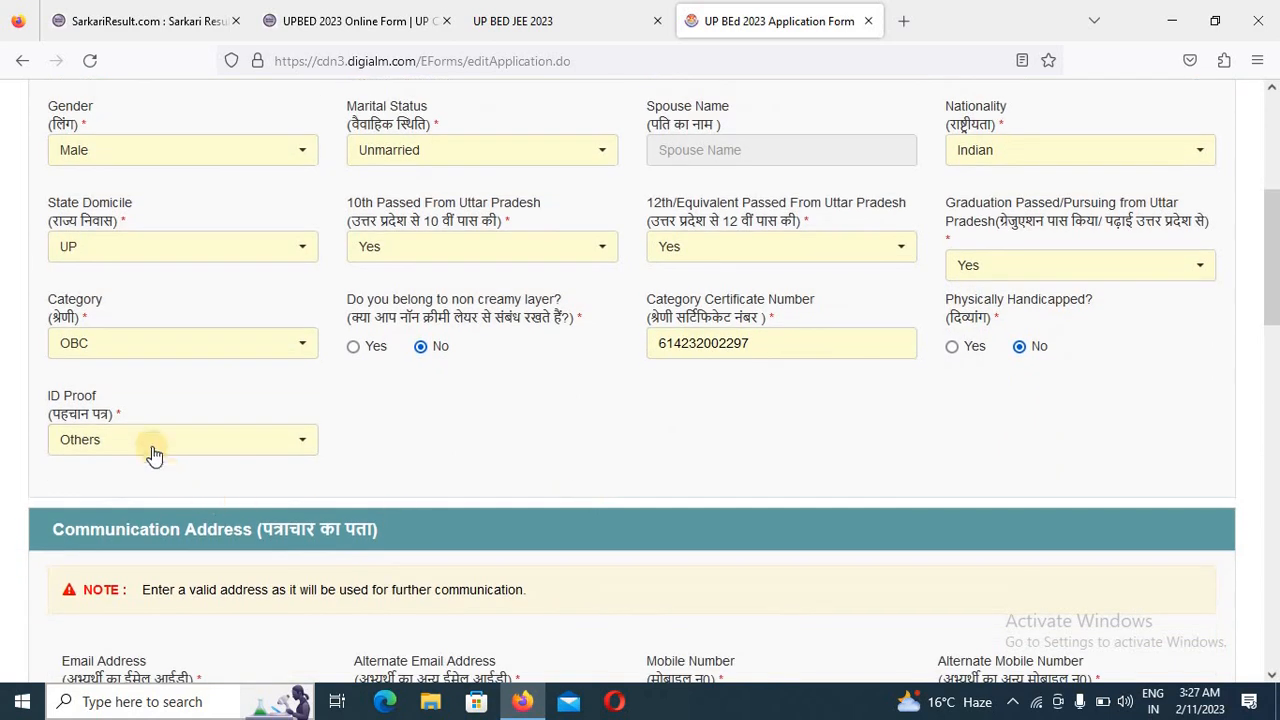
click(152, 447)
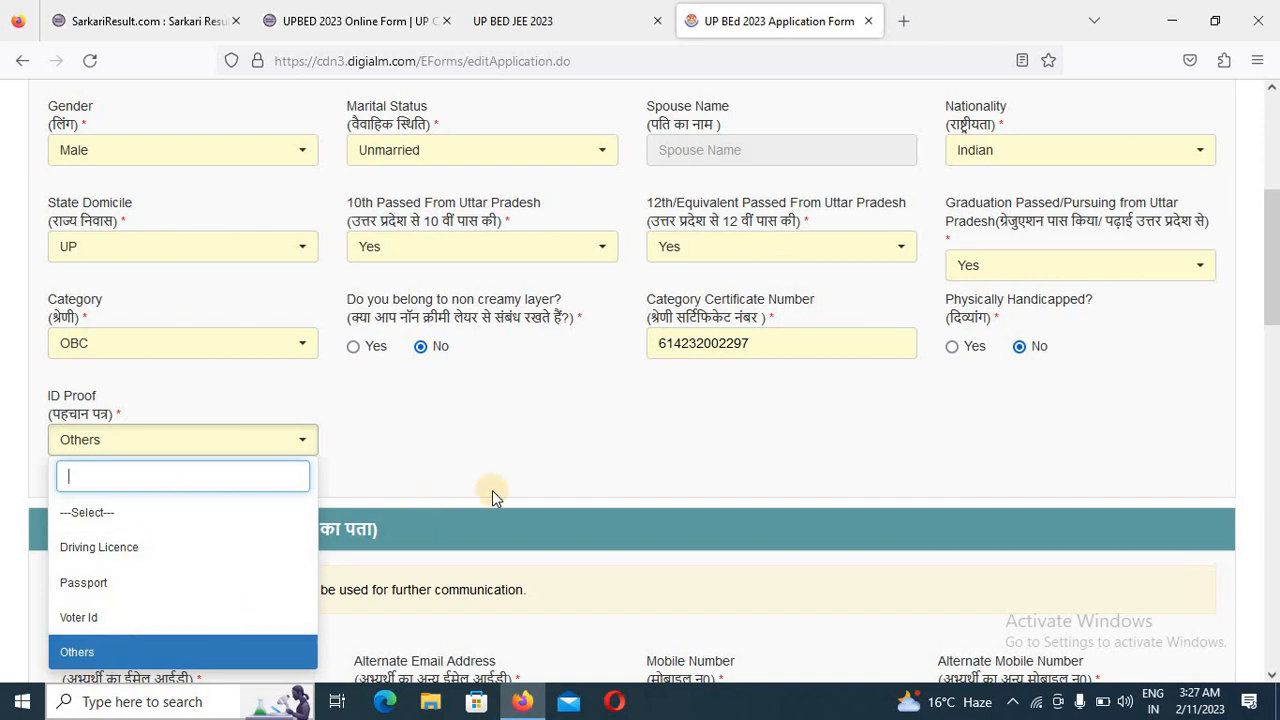
scroll(548, 467, down, 2)
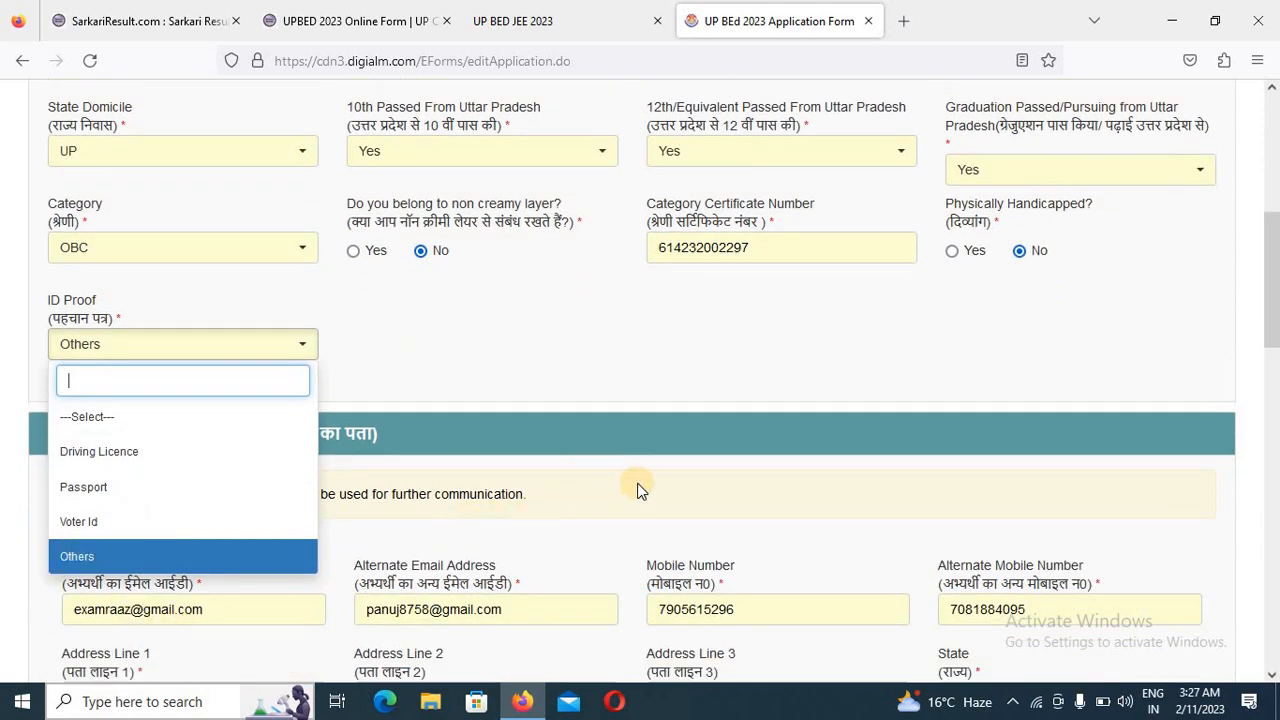
click(110, 554)
- Review the communication address entries and the permanent address marked as the same as the communication address
scroll(520, 495, down, 4)
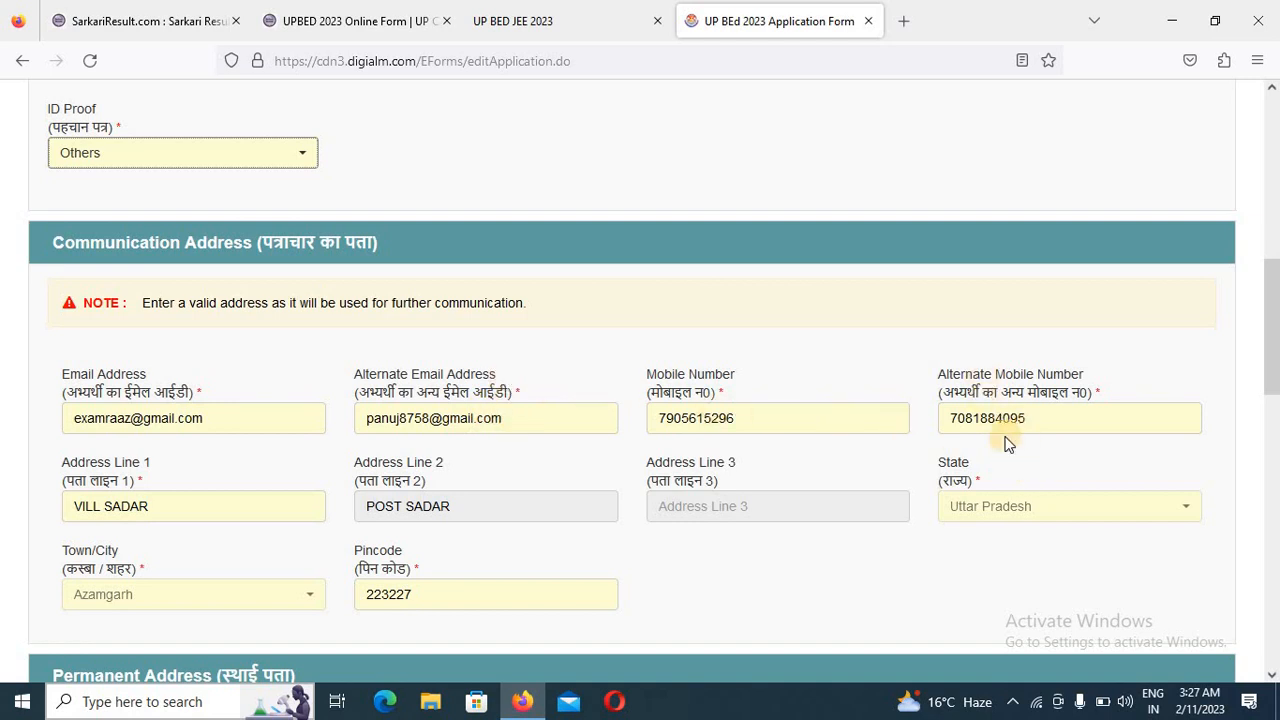
scroll(528, 455, down, 2)
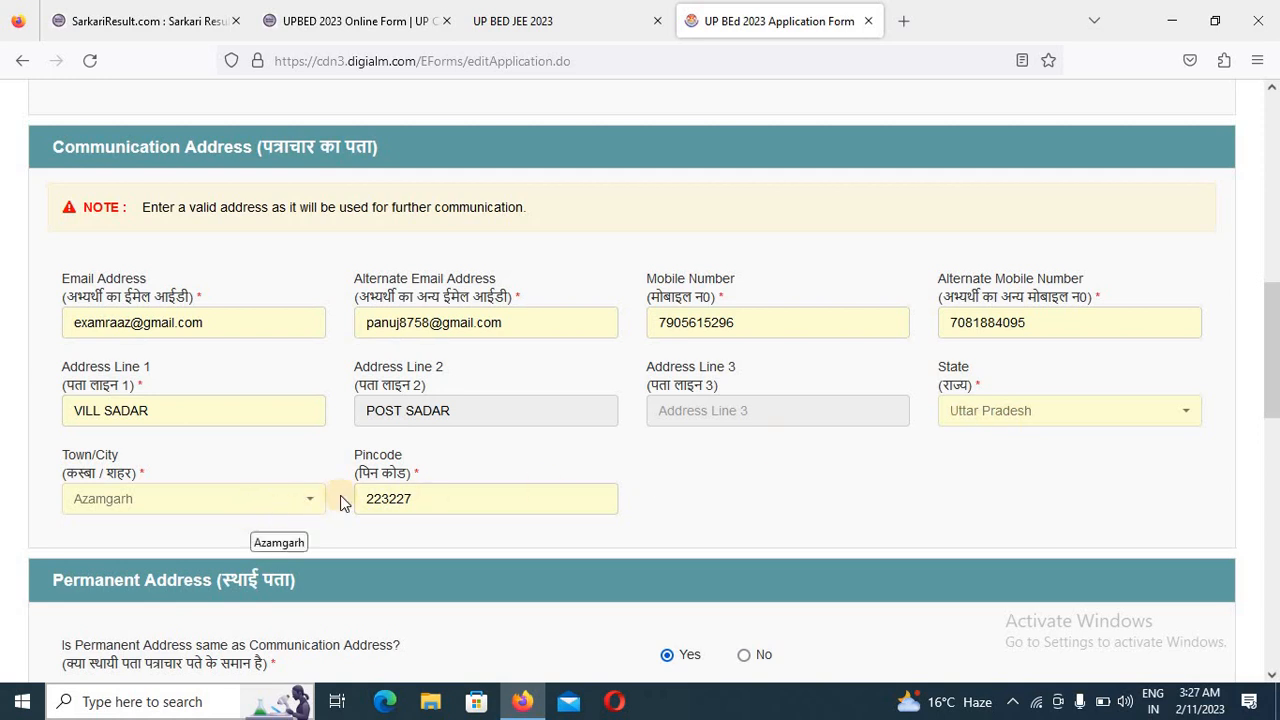
scroll(446, 484, down, 3)
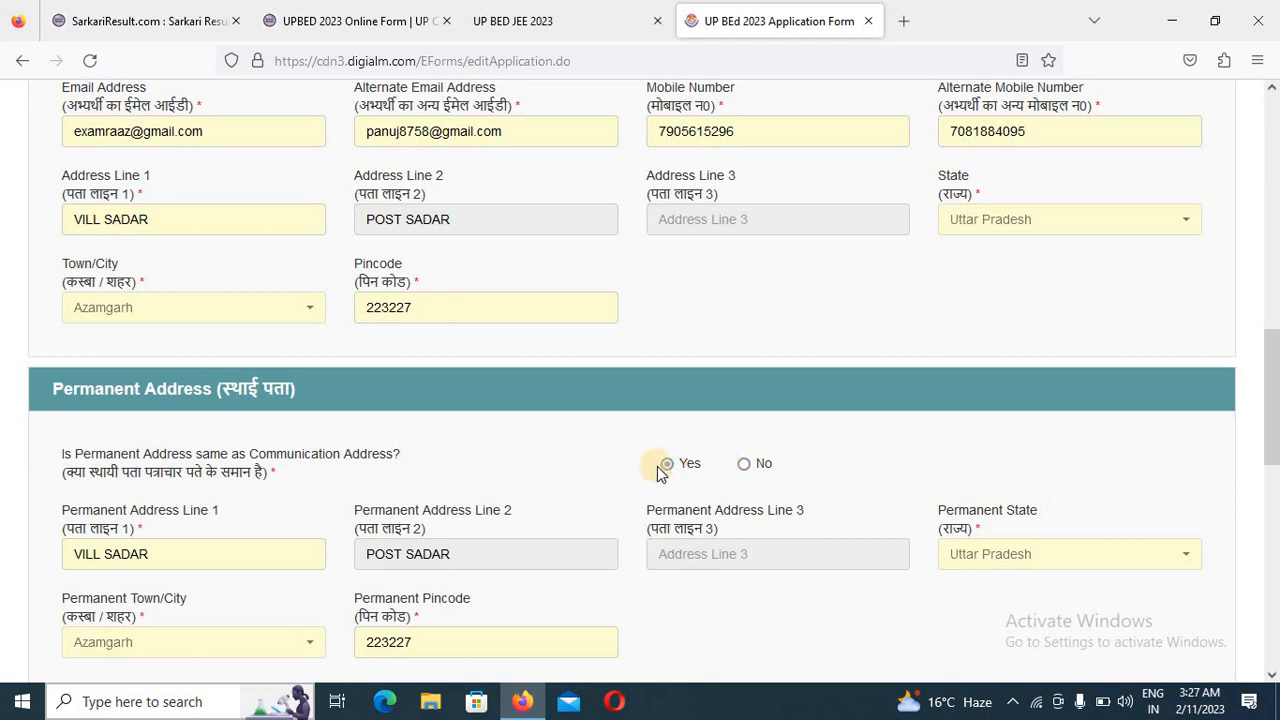
scroll(672, 508, down, 3)
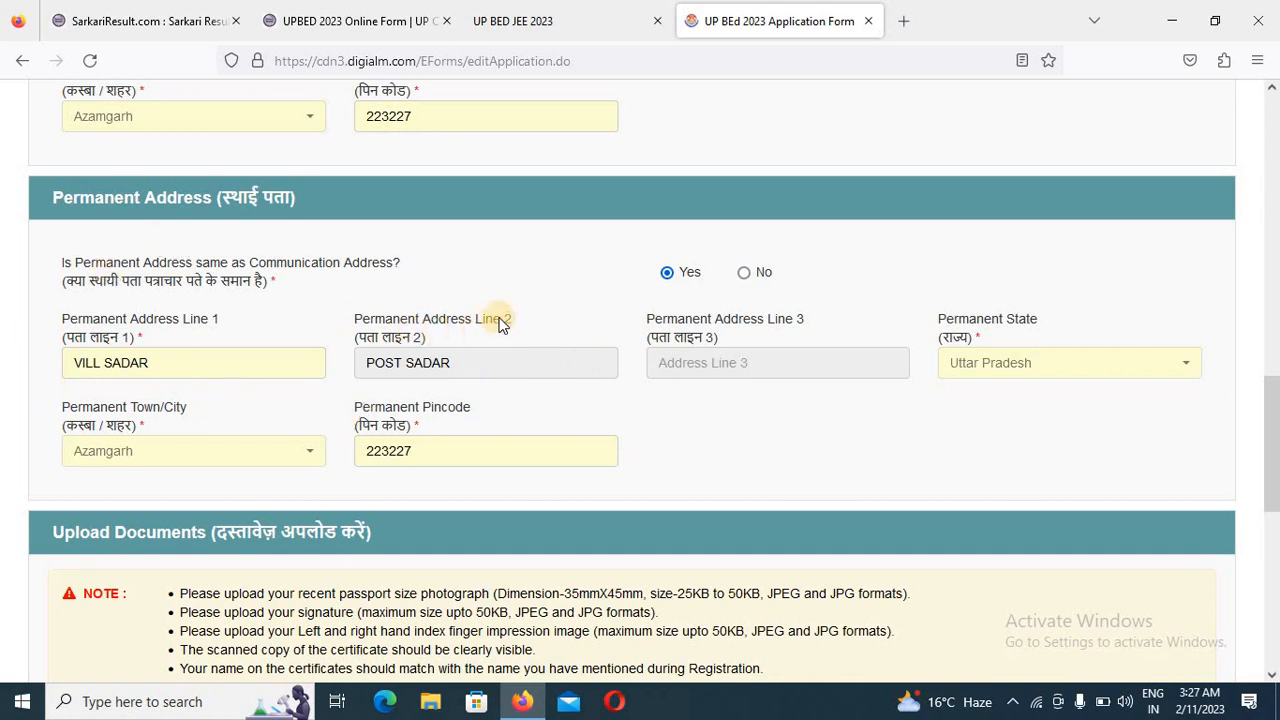
scroll(517, 328, down, 4)
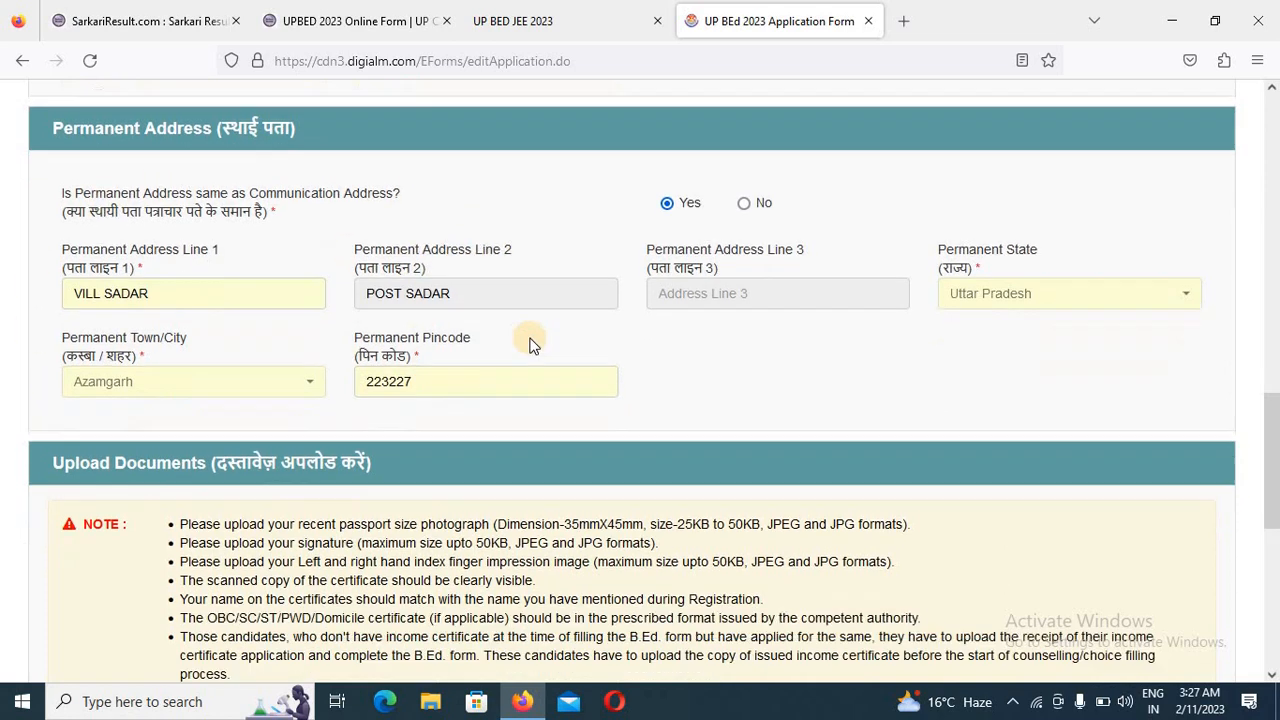
- Read the Upload Documents notes and the file requirements for the photograph, signature, finger impressions, certificates and photo ID proof
scroll(398, 350, up, 1)
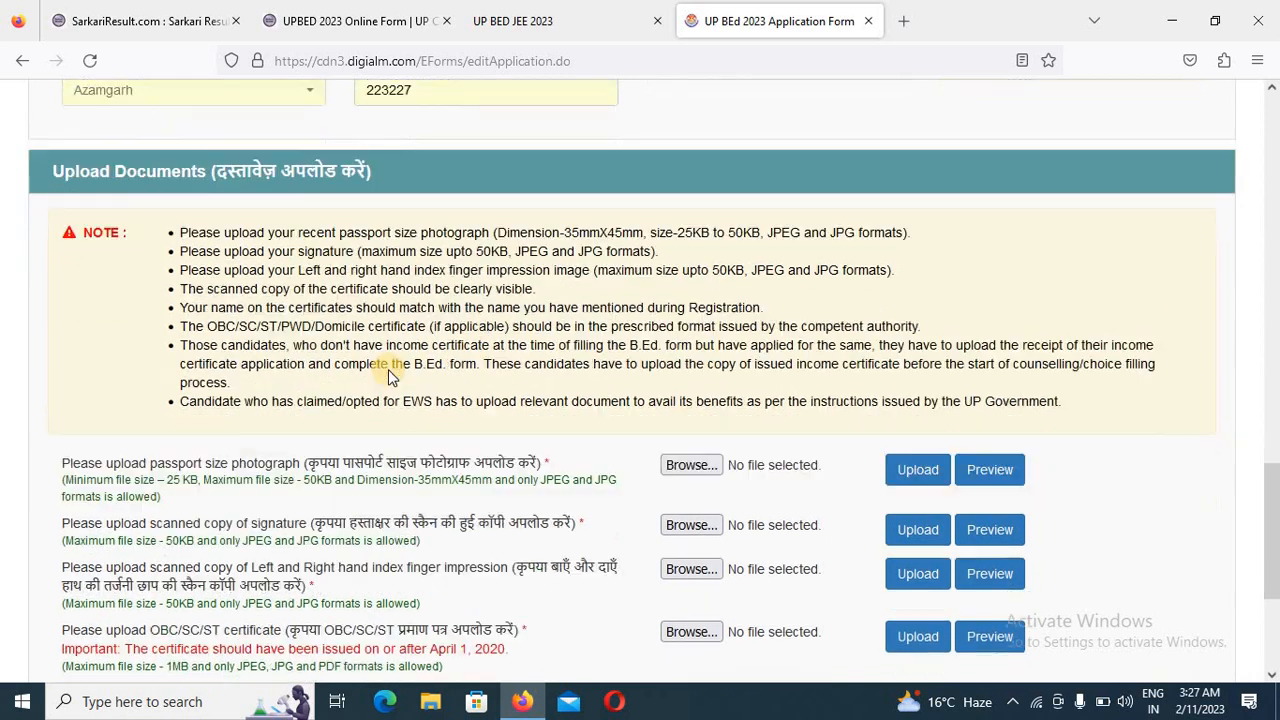
scroll(586, 317, down, 1)
scroll(478, 343, up, 1)
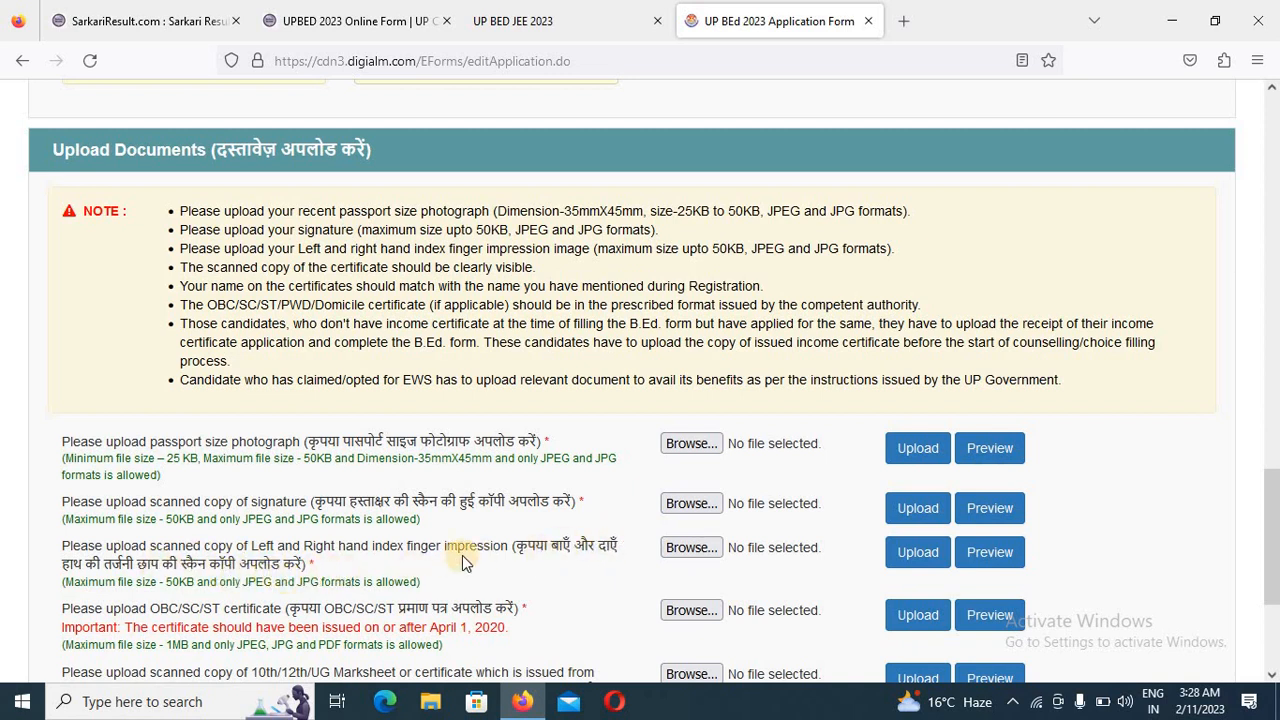
scroll(497, 572, down, 1)
scroll(497, 572, down, 1)
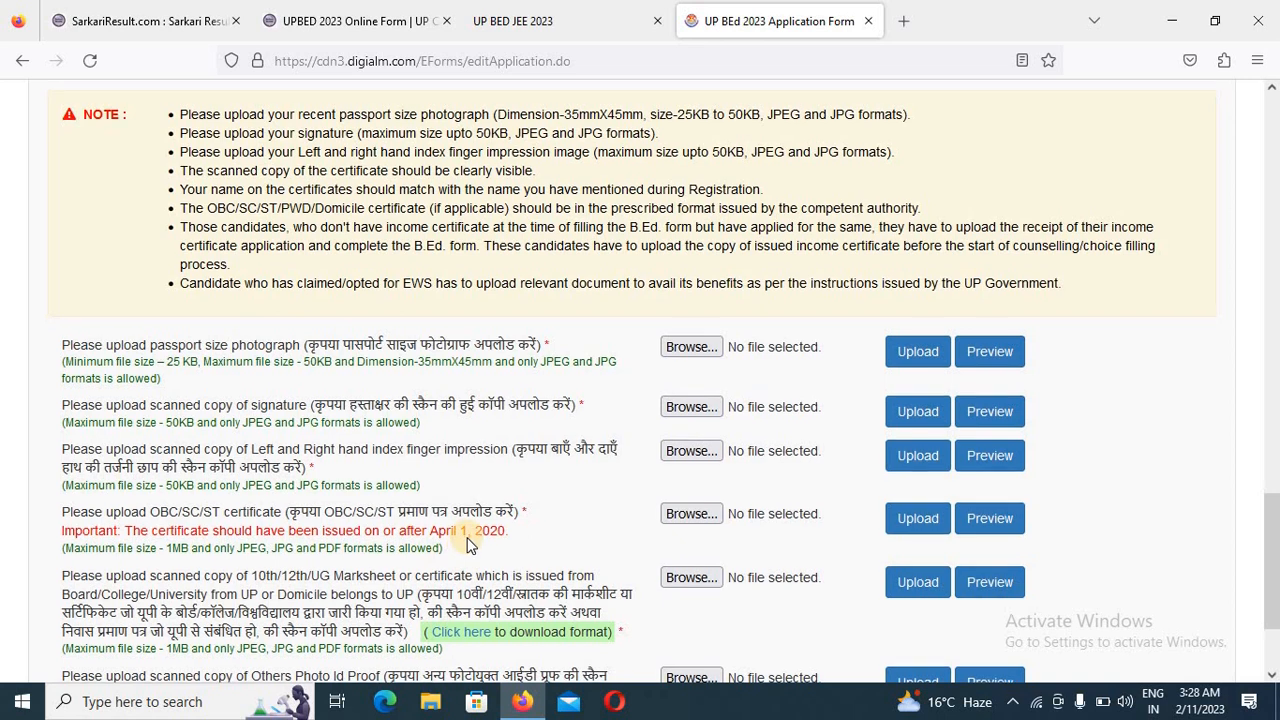
scroll(480, 520, down, 1)
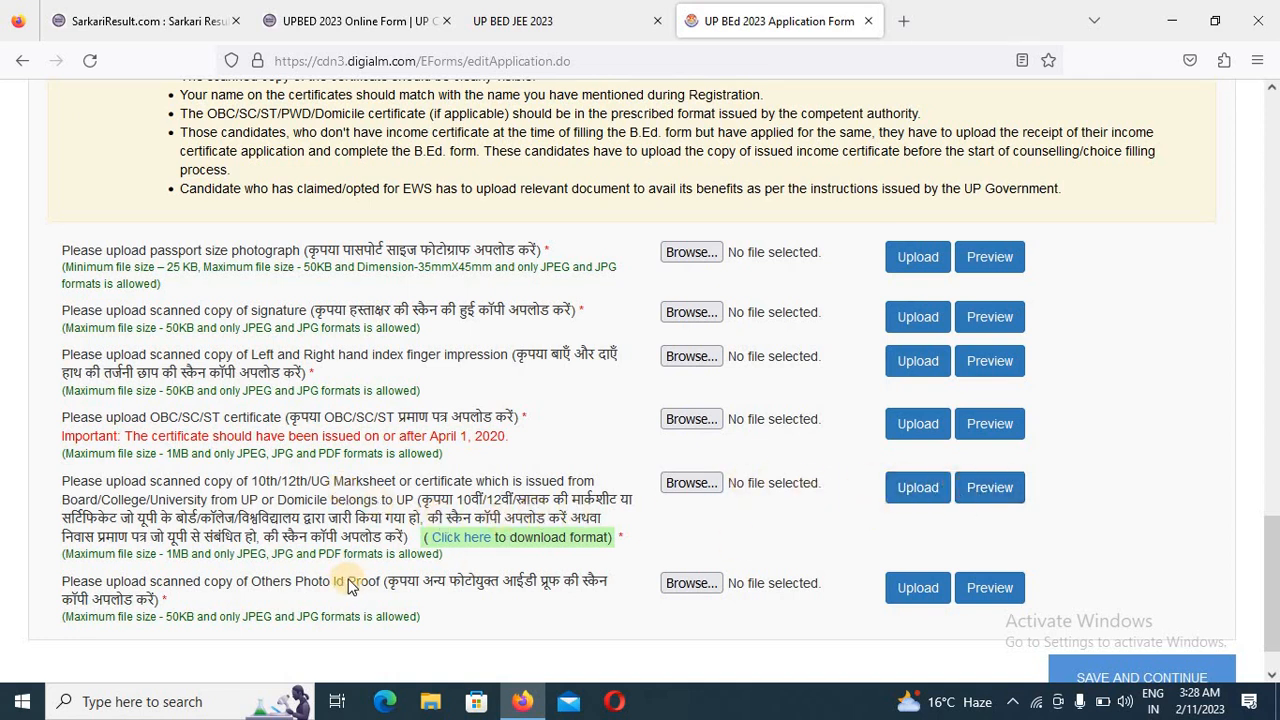
scroll(352, 585, down, 2)
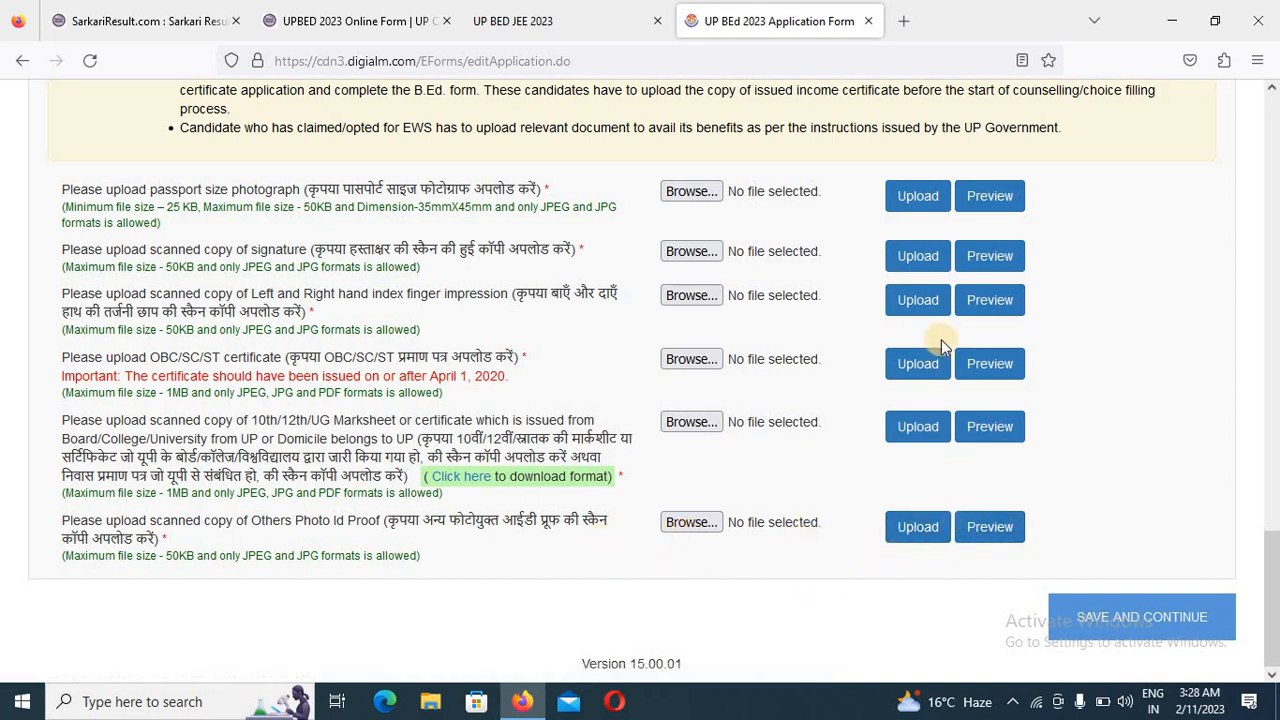
- Preview the uploaded passport size photograph and save the personal details to continue to the Qualification Details
click(980, 198)
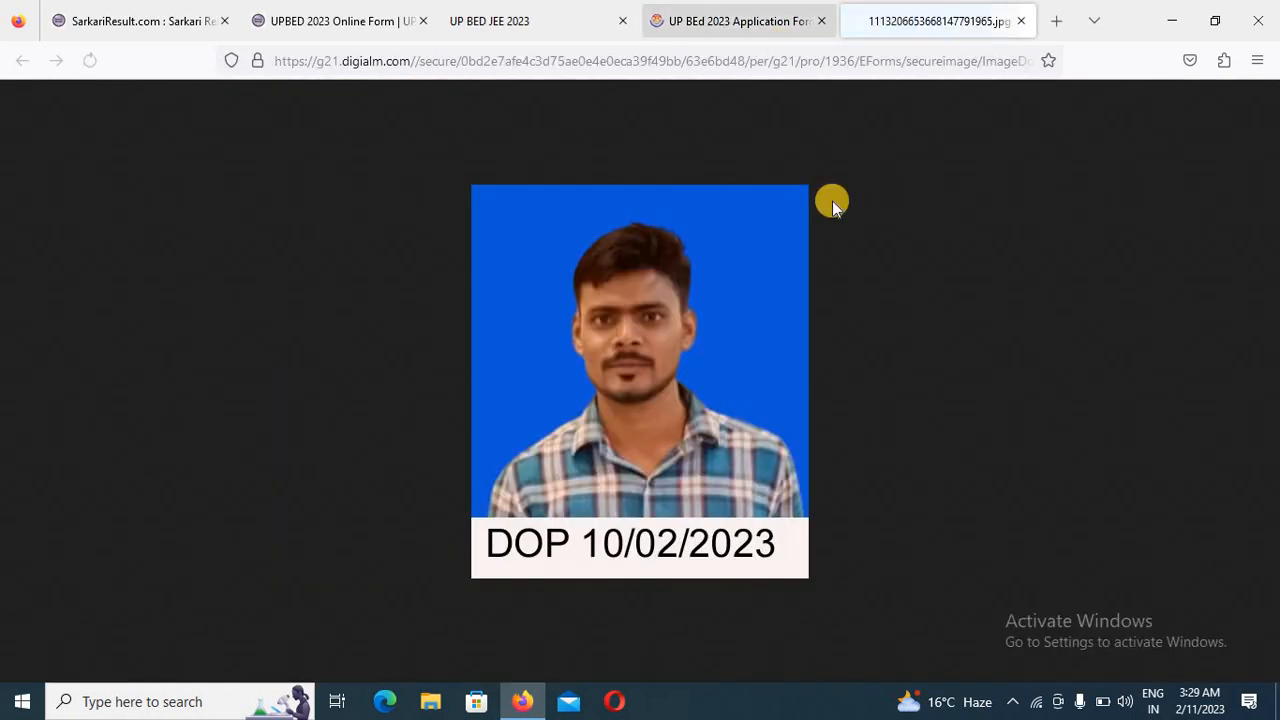
click(742, 20)
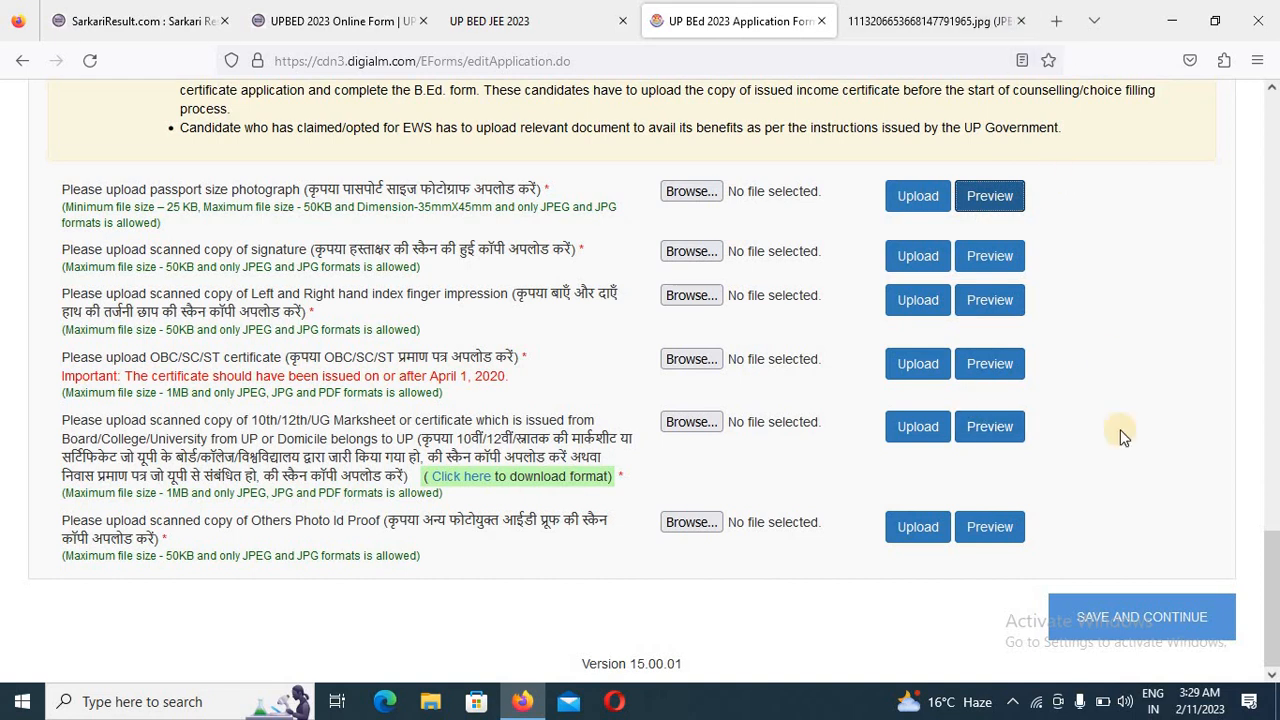
click(1122, 583)
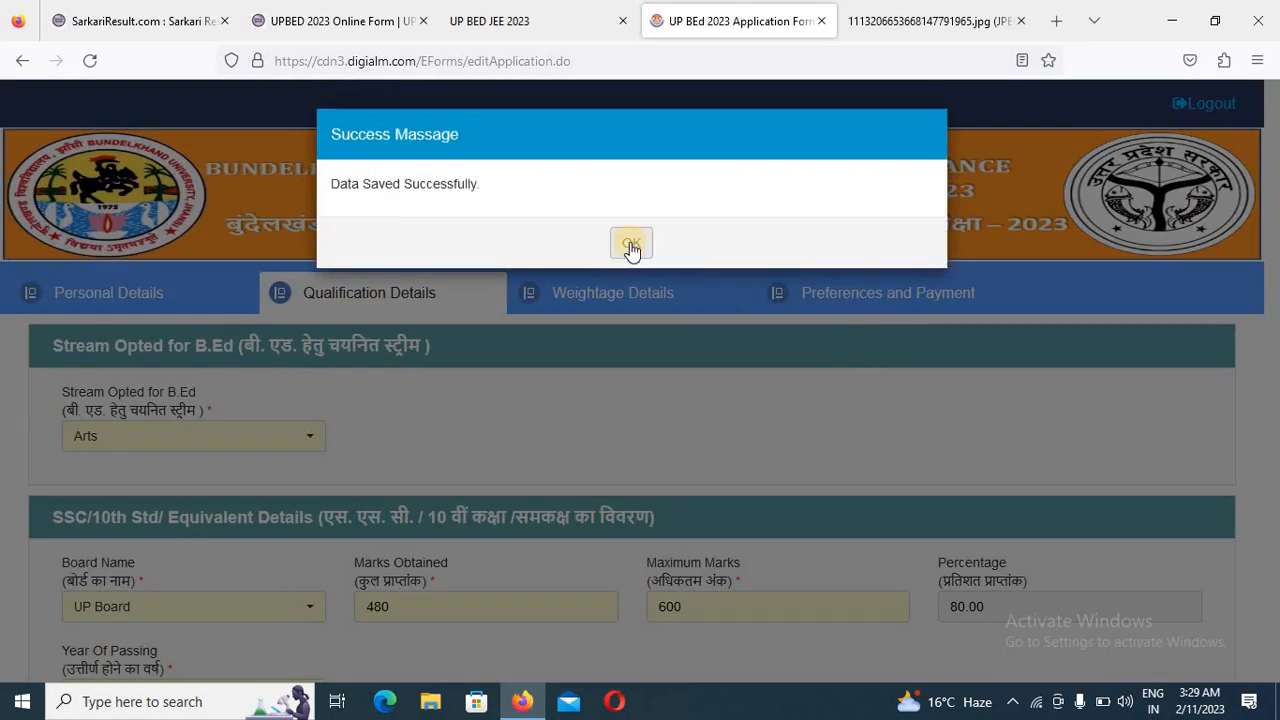
click(630, 245)
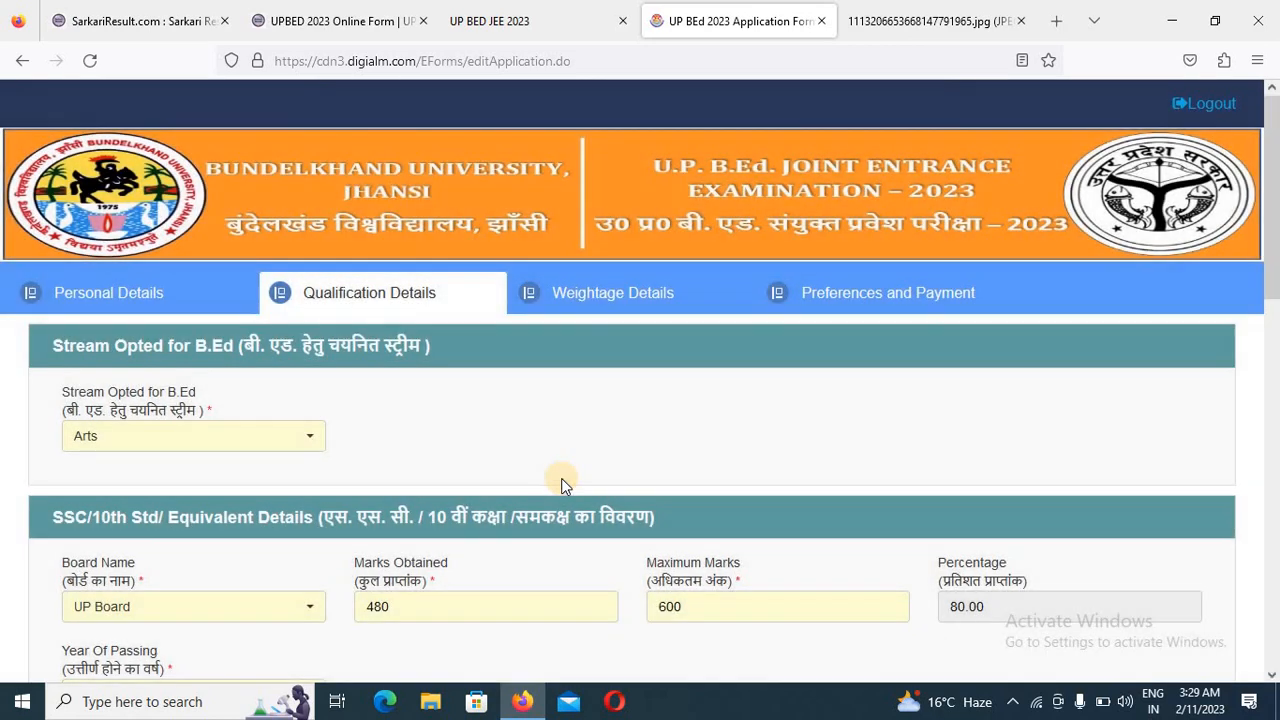
- Review the Stream Opted for B.Ed options and the board, marks, passing year and marksheet entries for 10th and 12th
scroll(561, 478, down, 1)
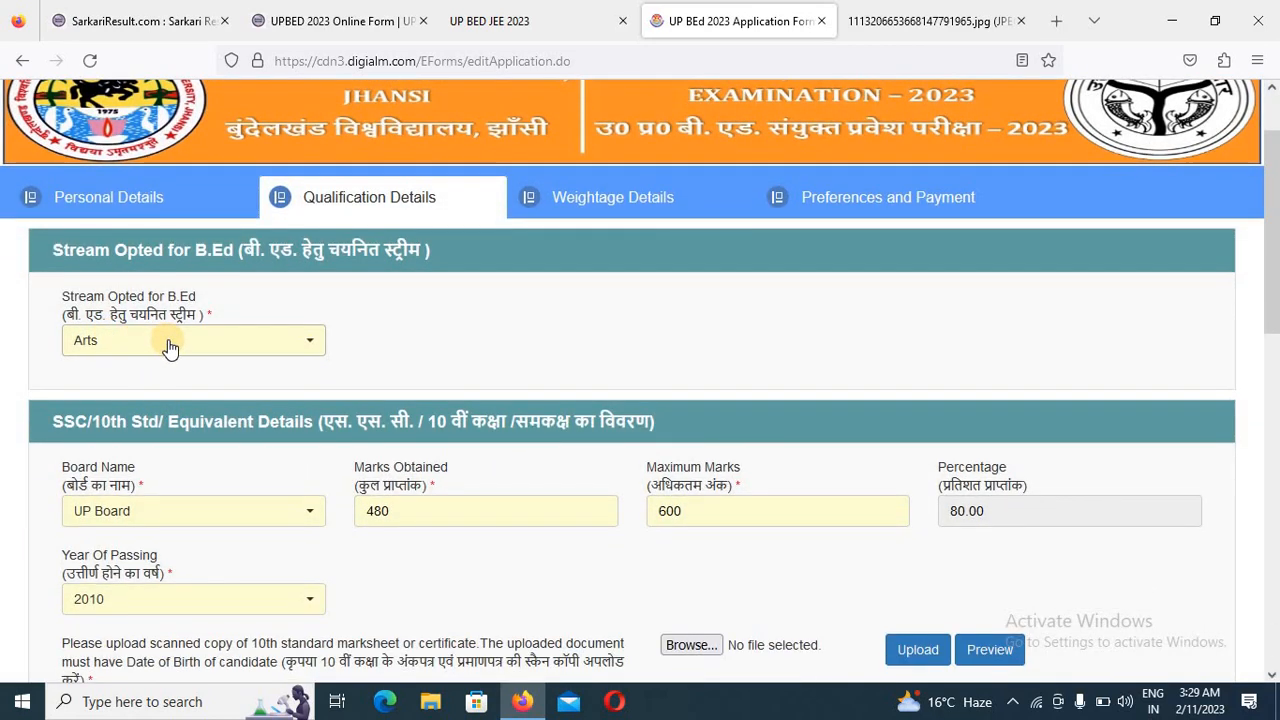
click(258, 347)
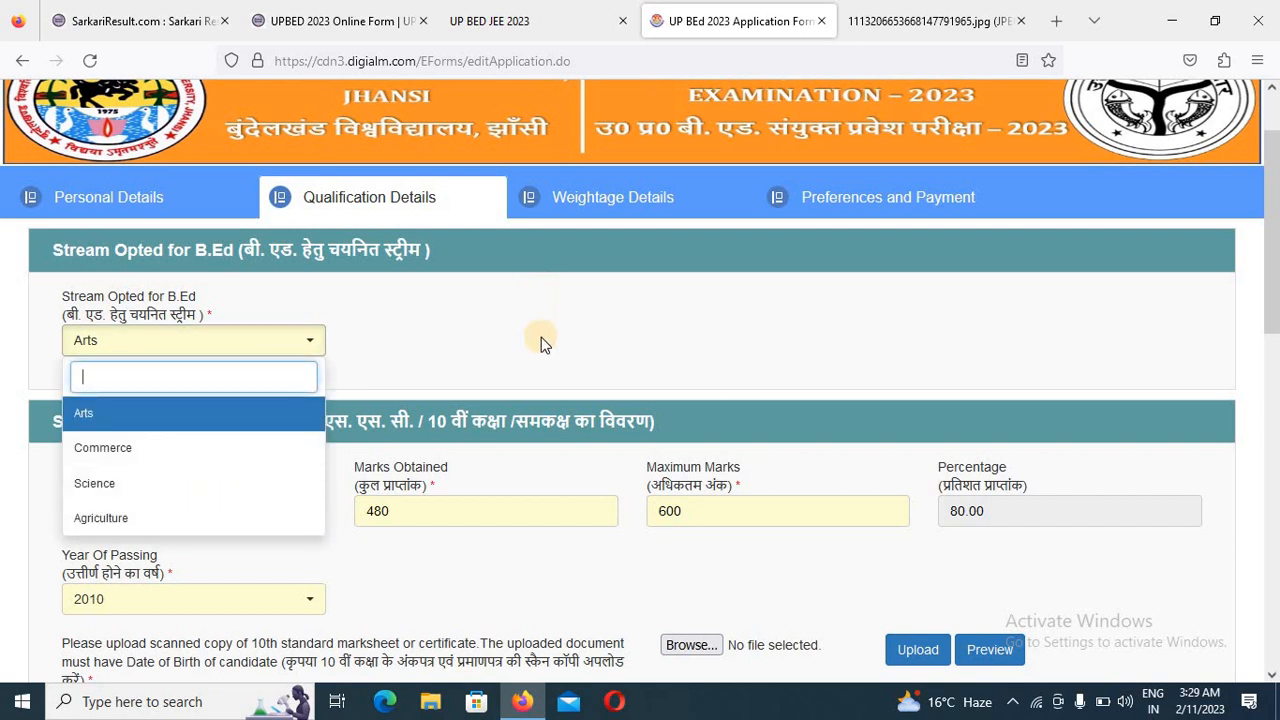
click(557, 316)
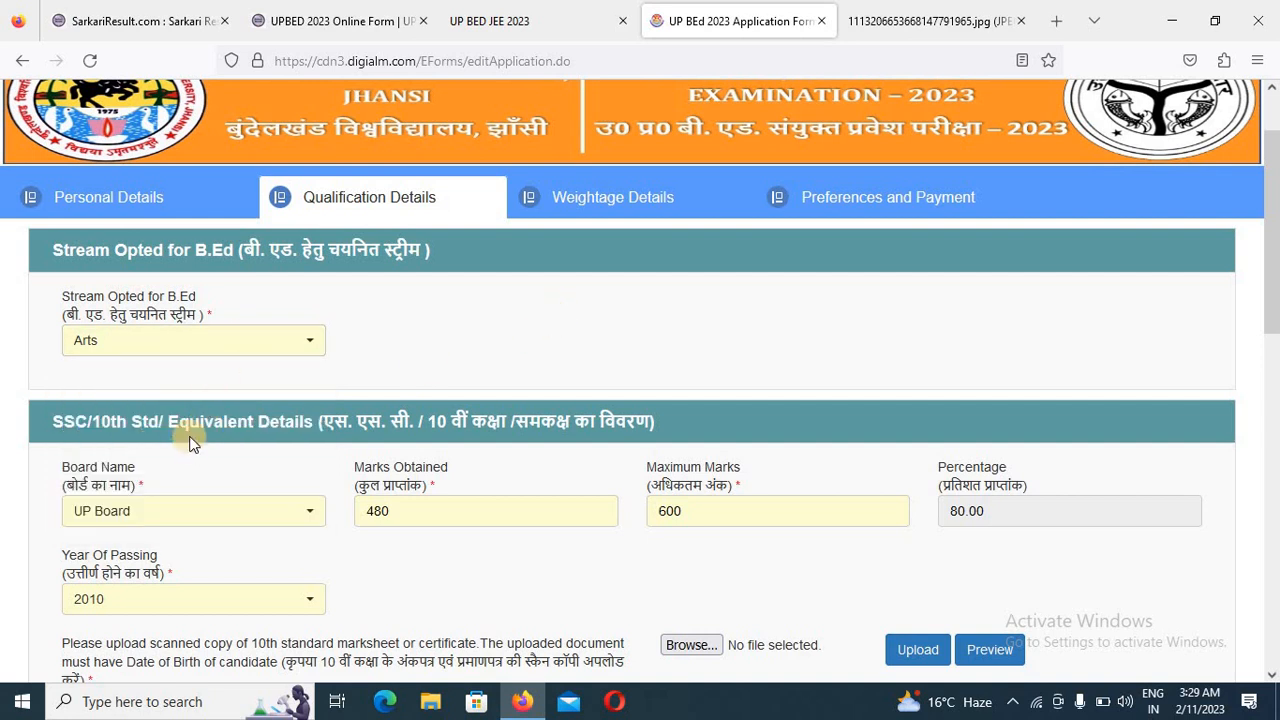
scroll(185, 445, down, 2)
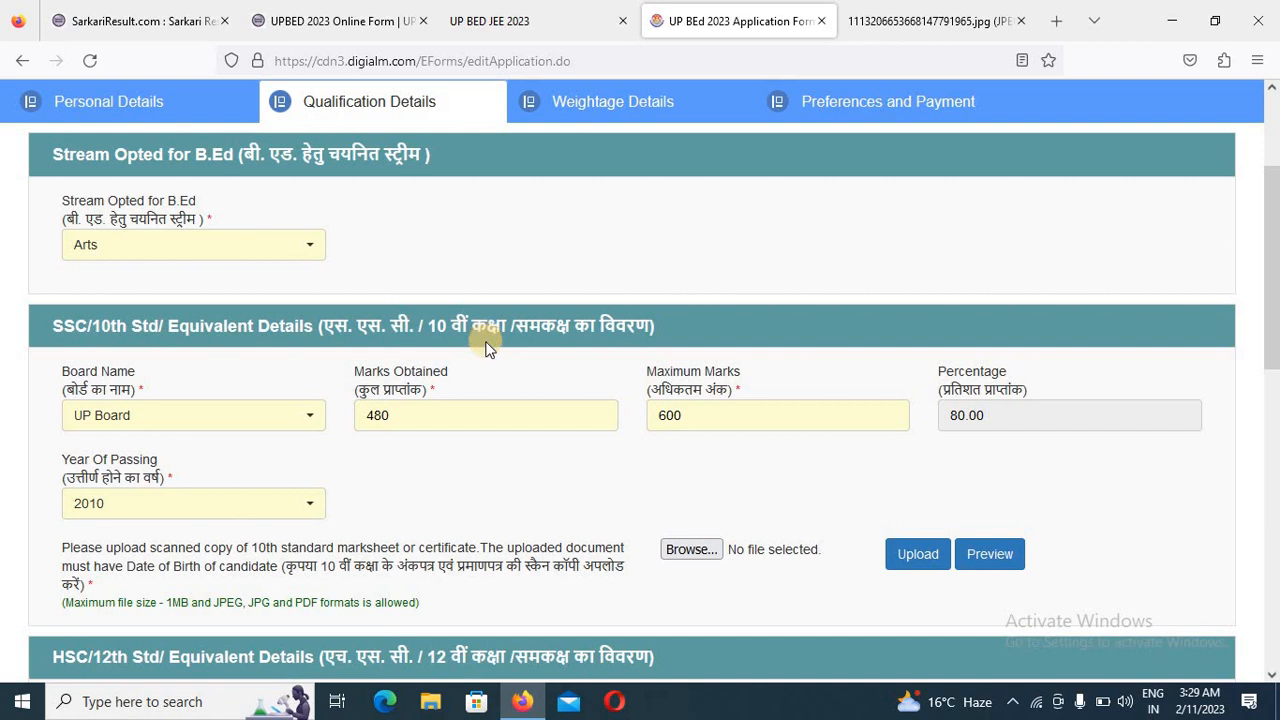
scroll(488, 347, down, 2)
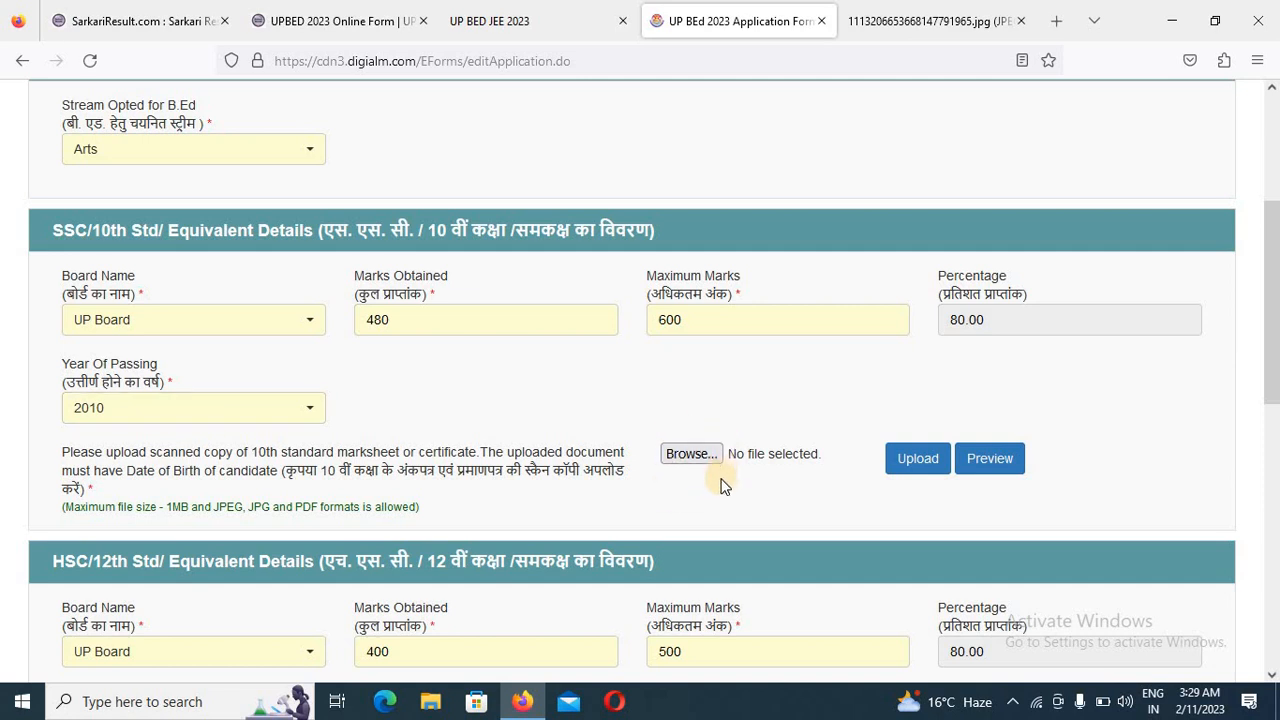
scroll(1072, 412, down, 2)
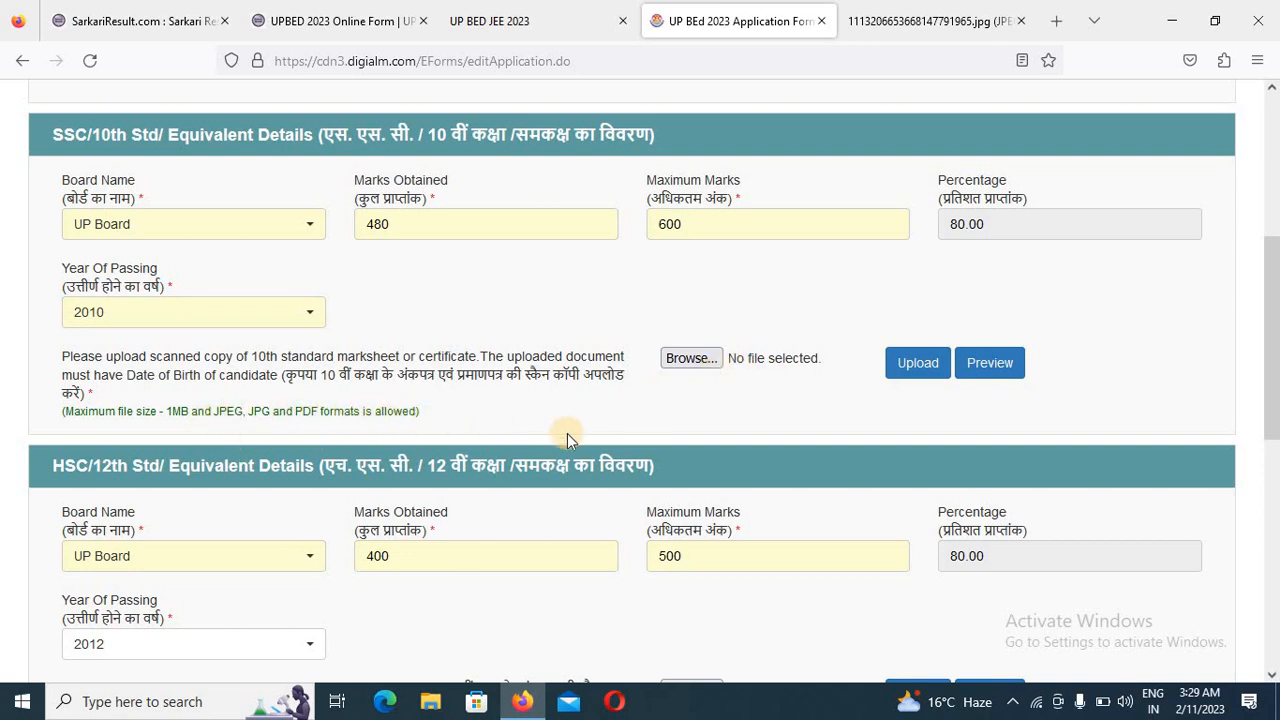
scroll(567, 433, down, 3)
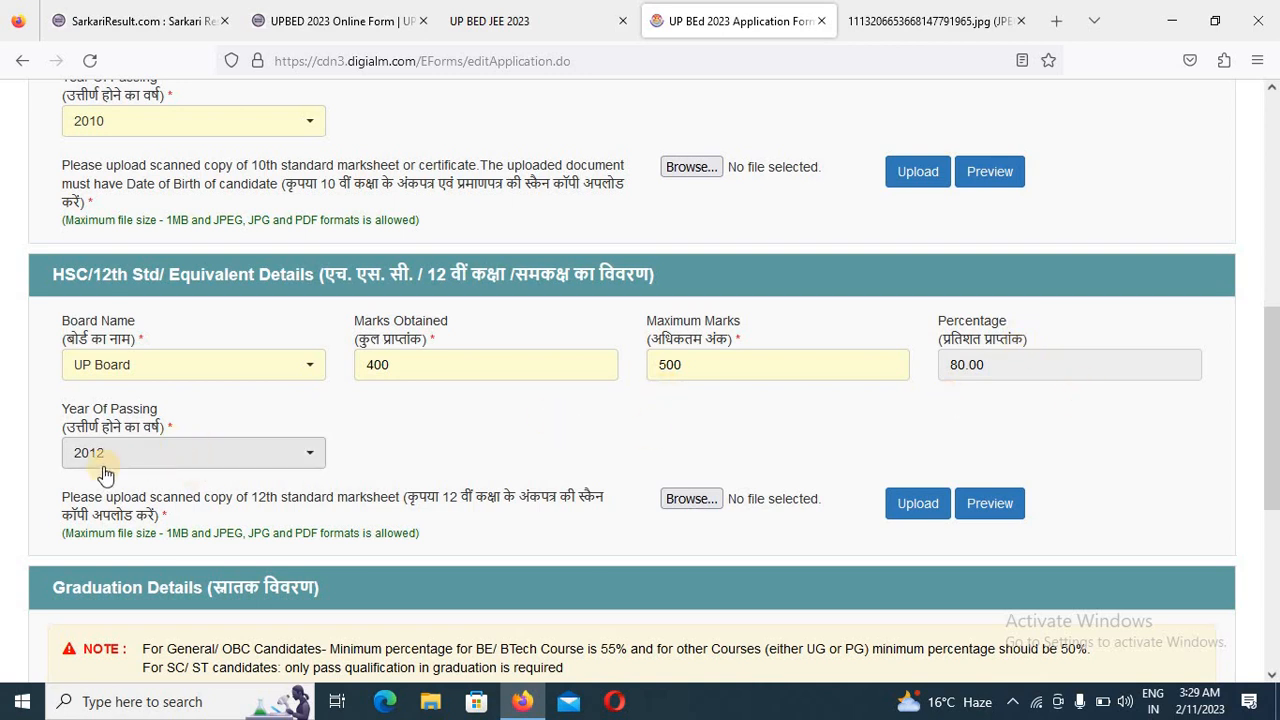
scroll(183, 450, down, 2)
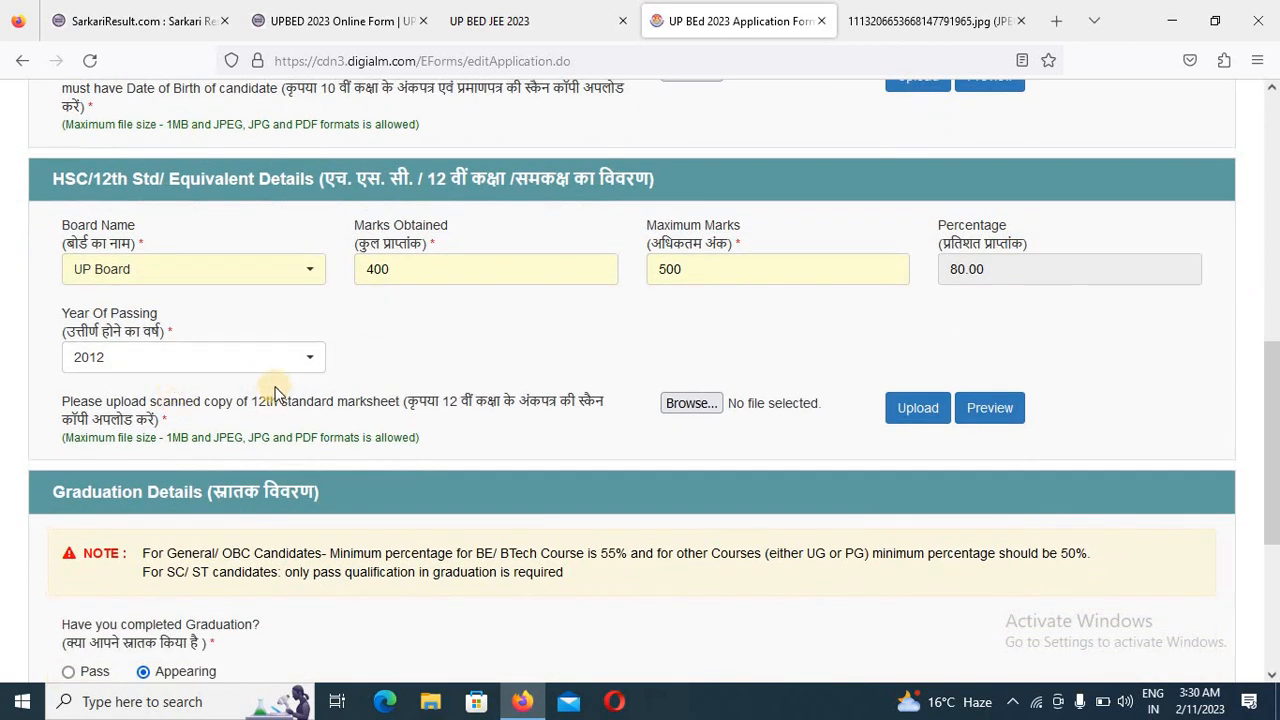
scroll(420, 470, down, 2)
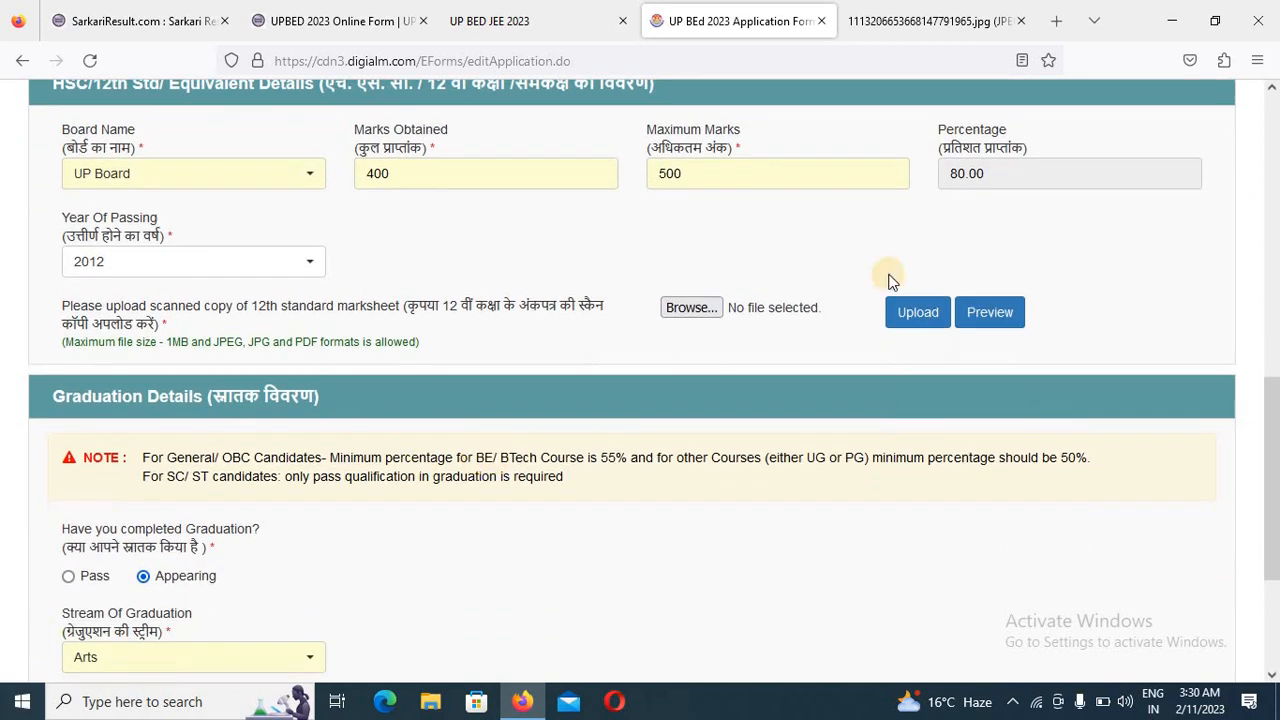
- Check the graduation stream and expected year of completion, and save the qualification details to continue to the Weightage Details
scroll(265, 422, down, 4)
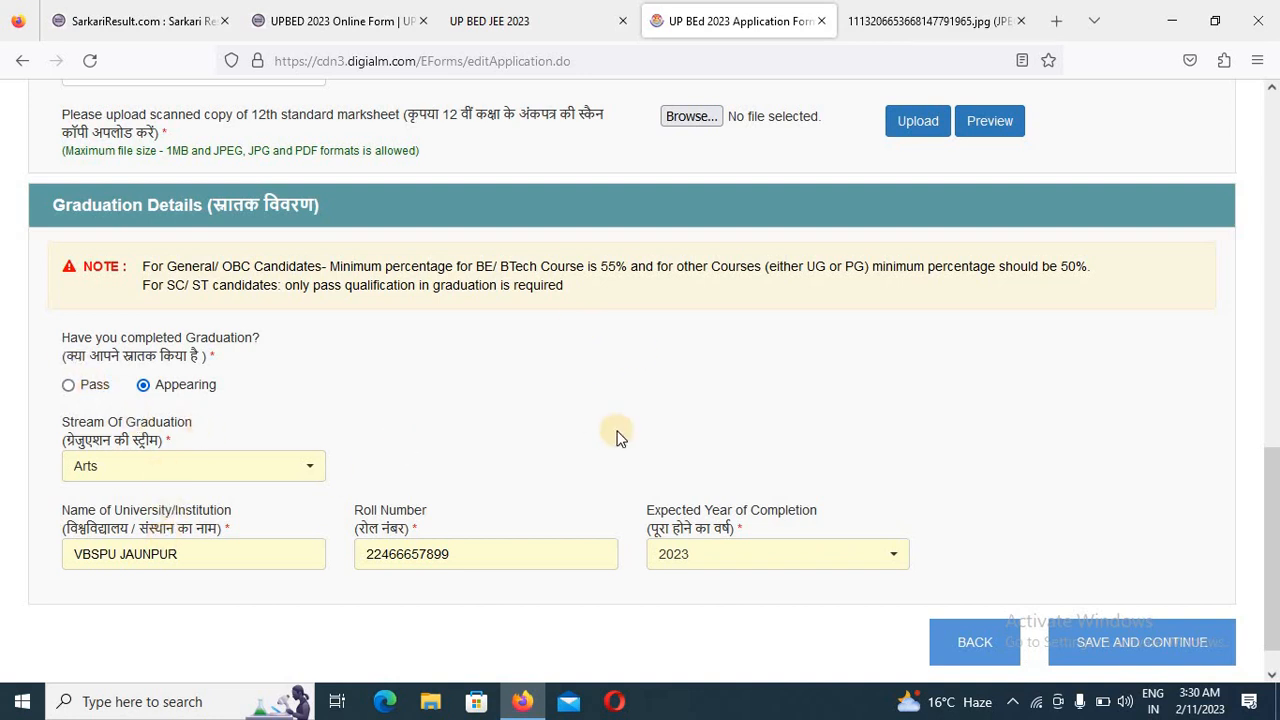
scroll(614, 434, down, 1)
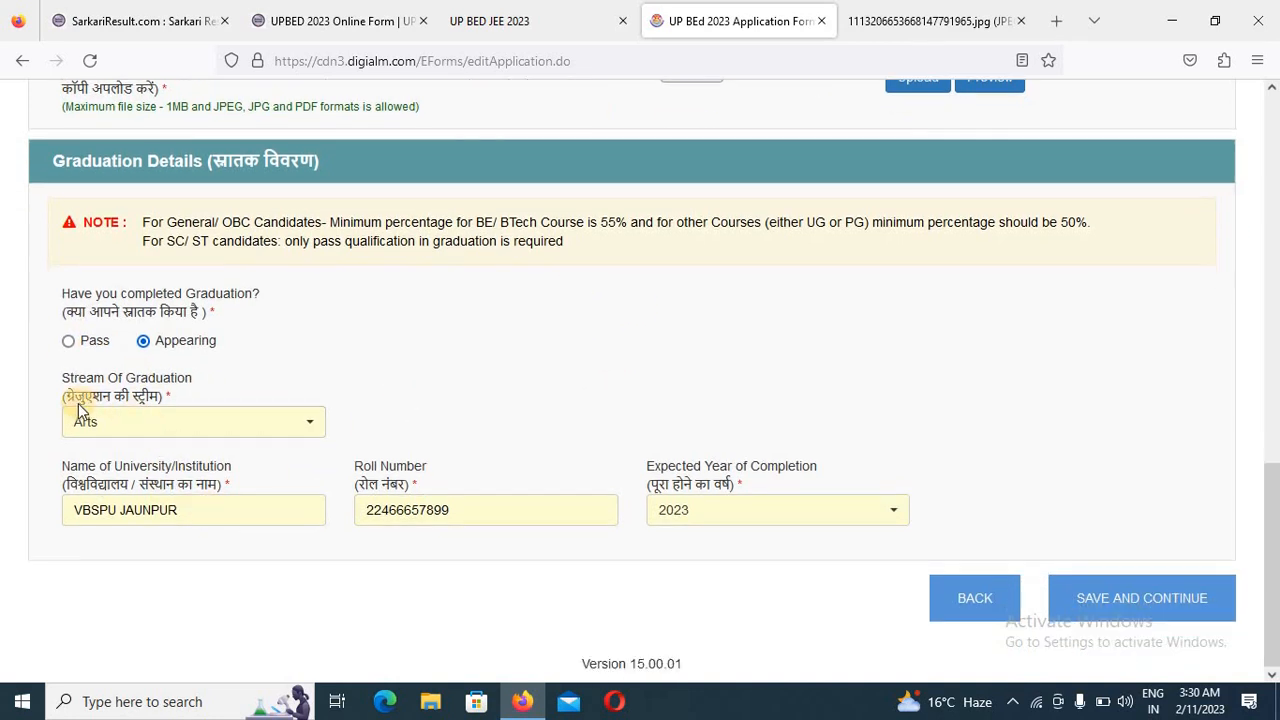
click(204, 430)
click(640, 340)
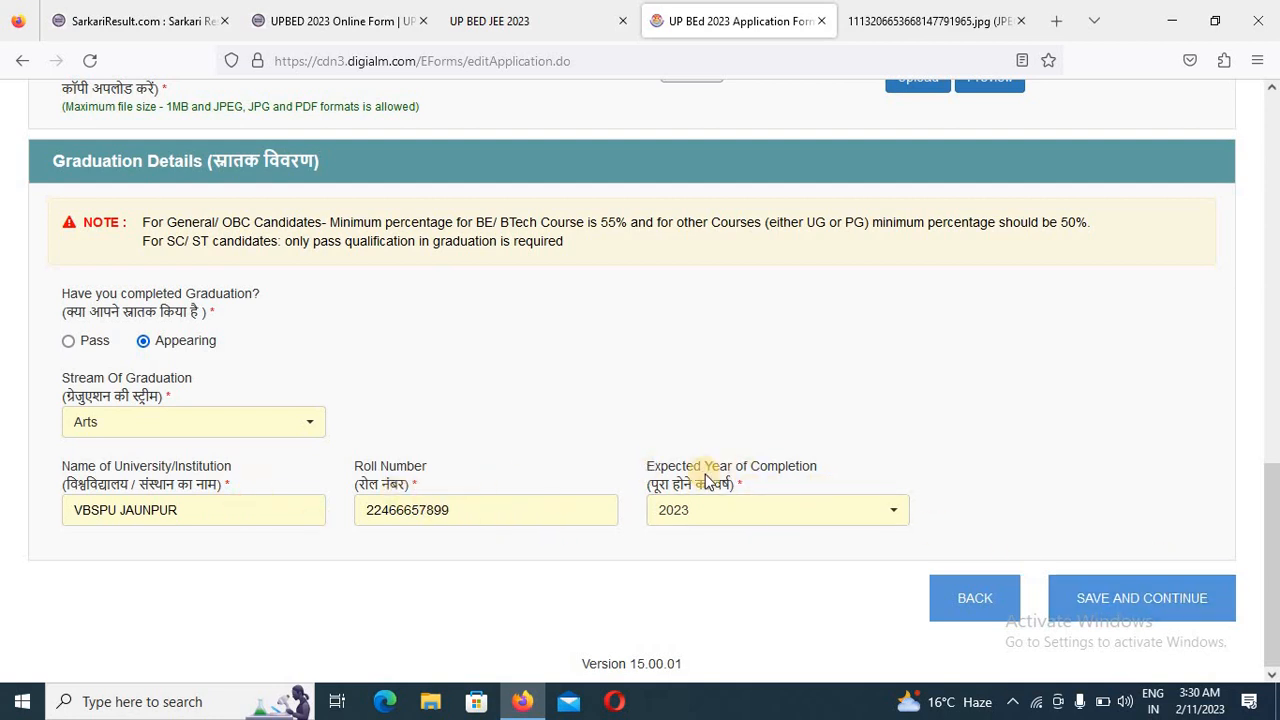
click(735, 522)
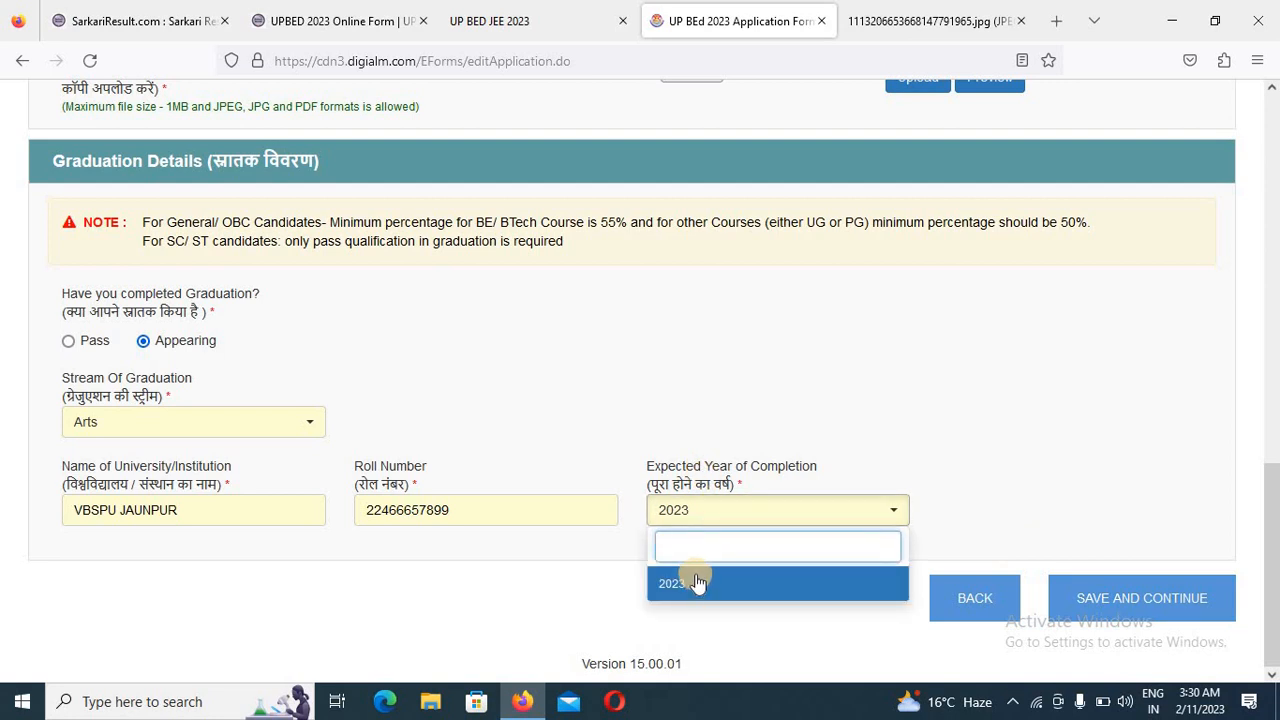
click(1145, 600)
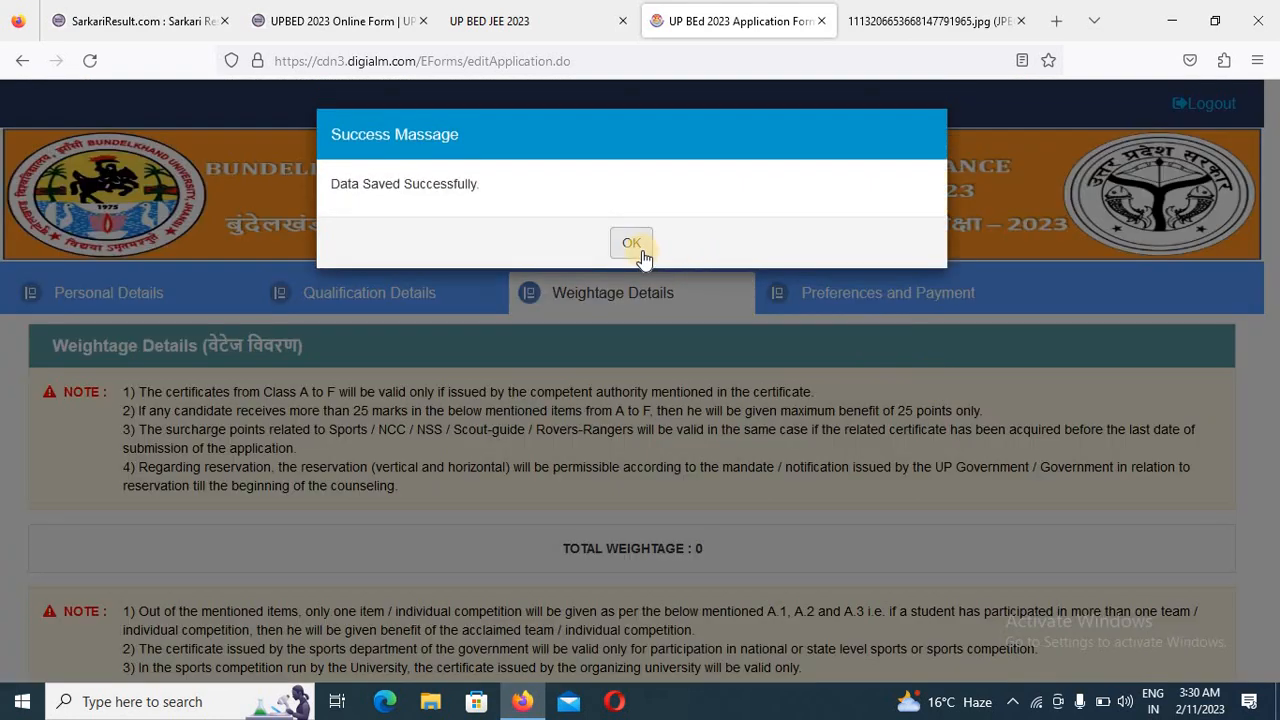
click(646, 255)
- Answer No to weightage question B about National Cadet Corps, National Service Scheme or Scout-Ranger Rovers
scroll(791, 364, down, 6)
scroll(791, 364, up, 3)
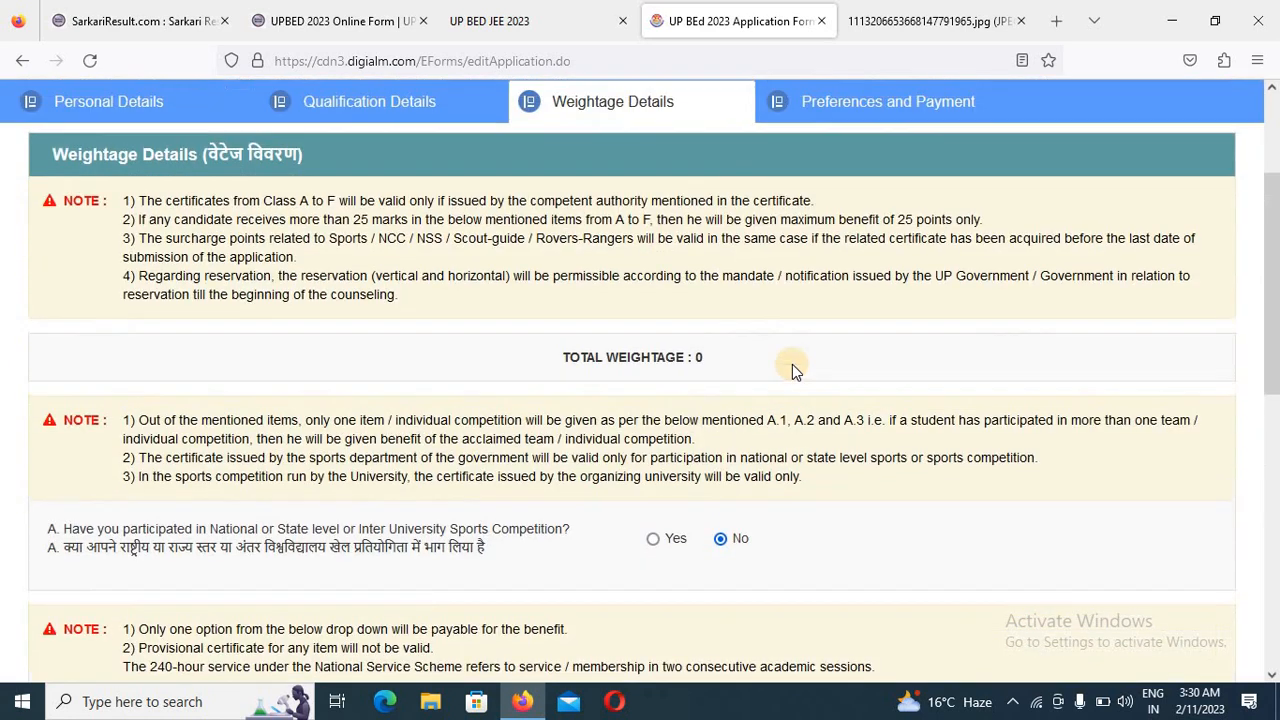
scroll(791, 364, down, 2)
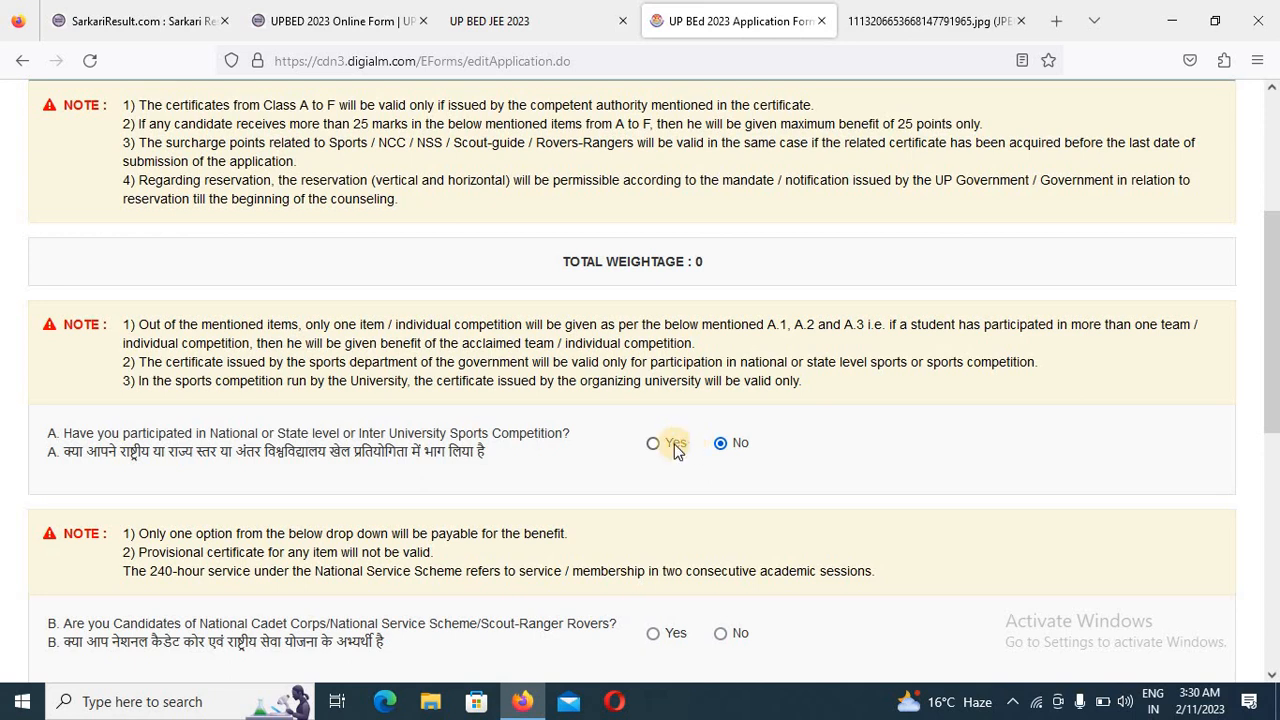
scroll(665, 445, down, 2)
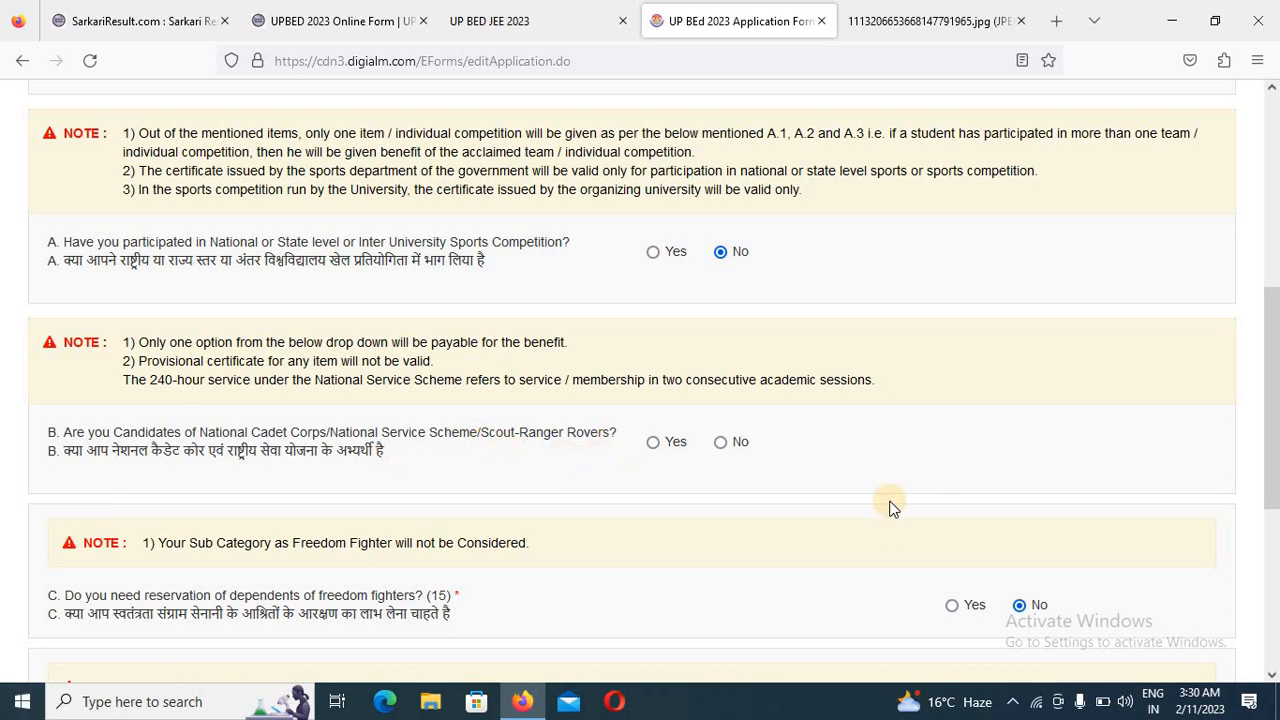
click(720, 442)
scroll(808, 467, down, 2)
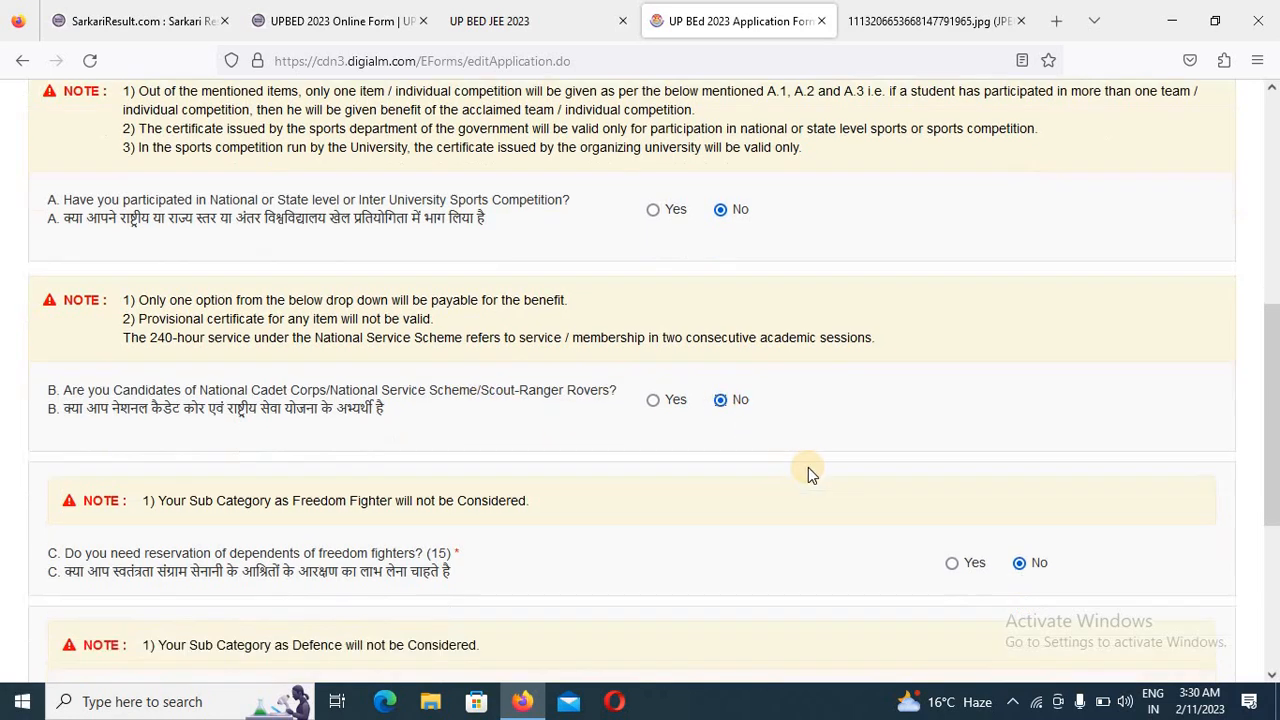
- Review the No answers to weightage questions C, D and E, and save the weightage details to continue to Preferences and Payment
scroll(680, 550, down, 2)
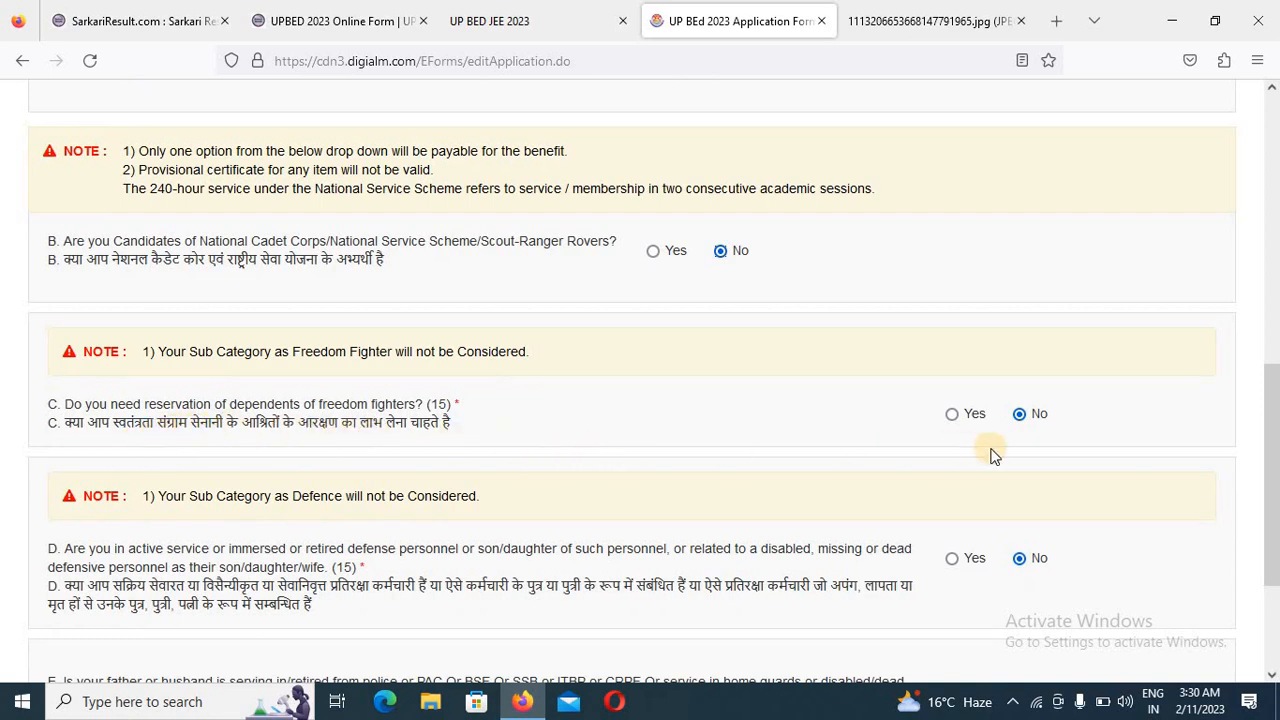
scroll(960, 425, down, 2)
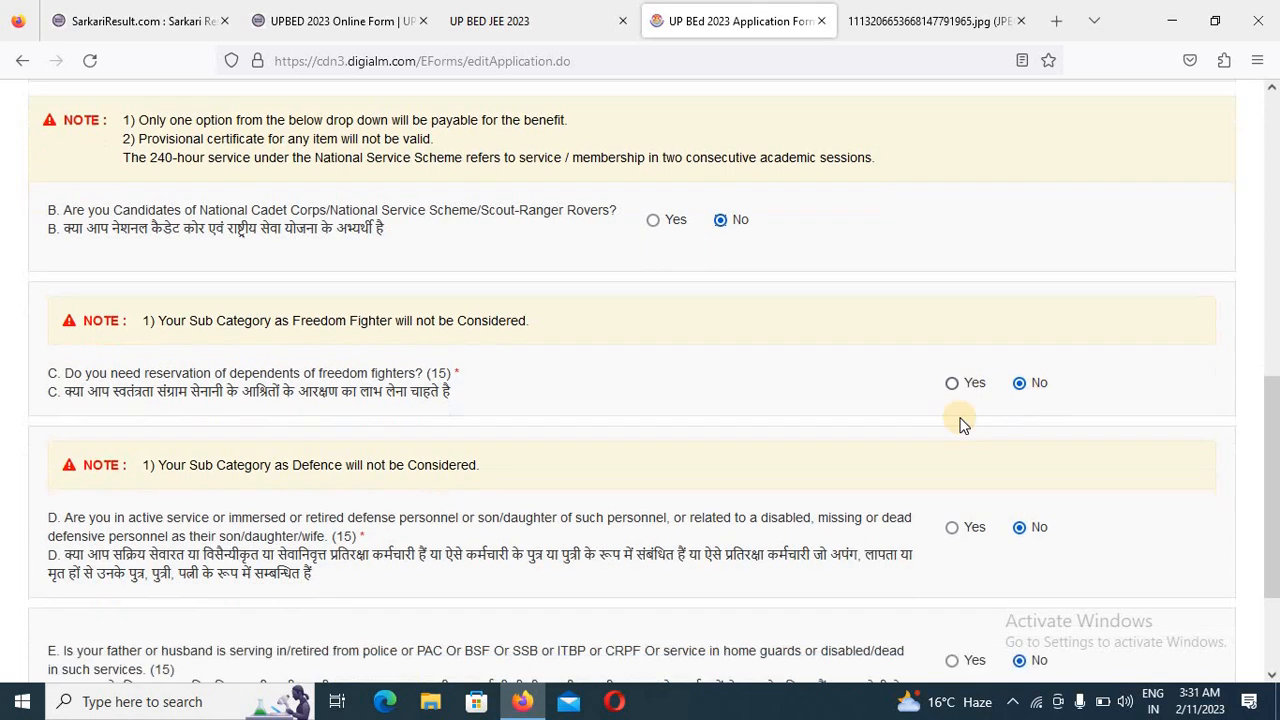
scroll(960, 425, down, 2)
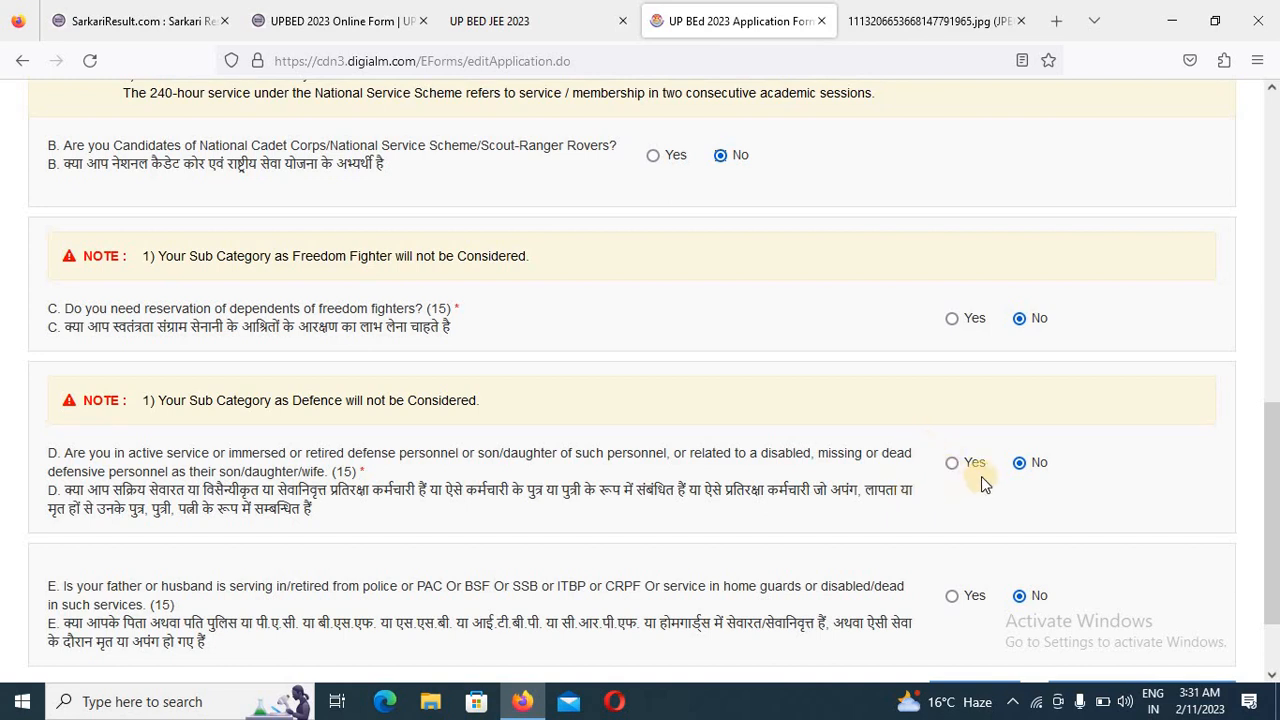
scroll(828, 465, down, 2)
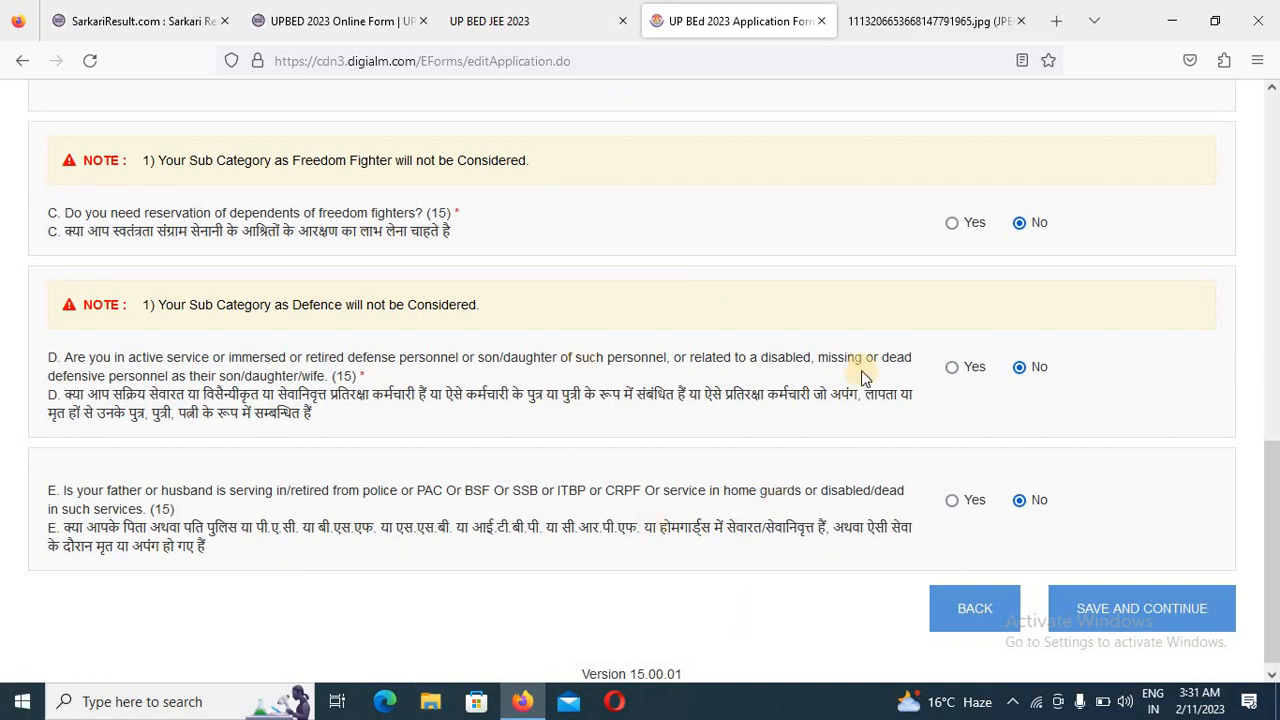
click(1120, 614)
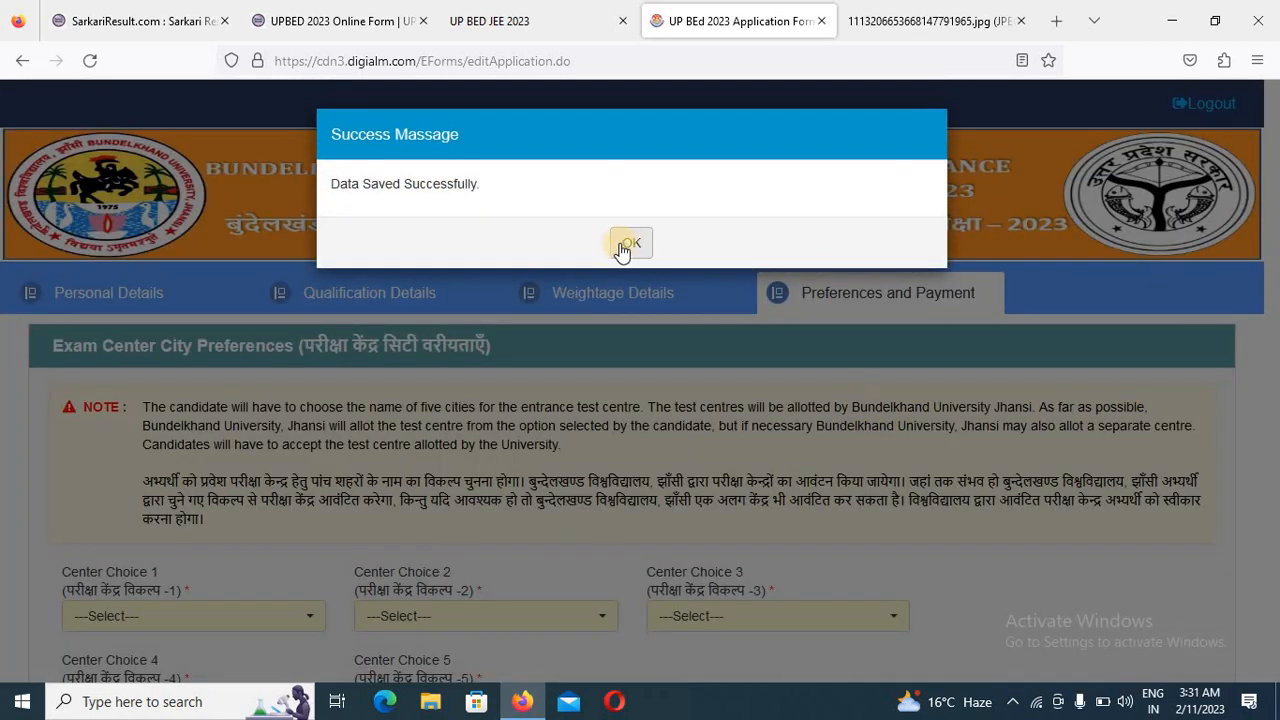
click(633, 244)
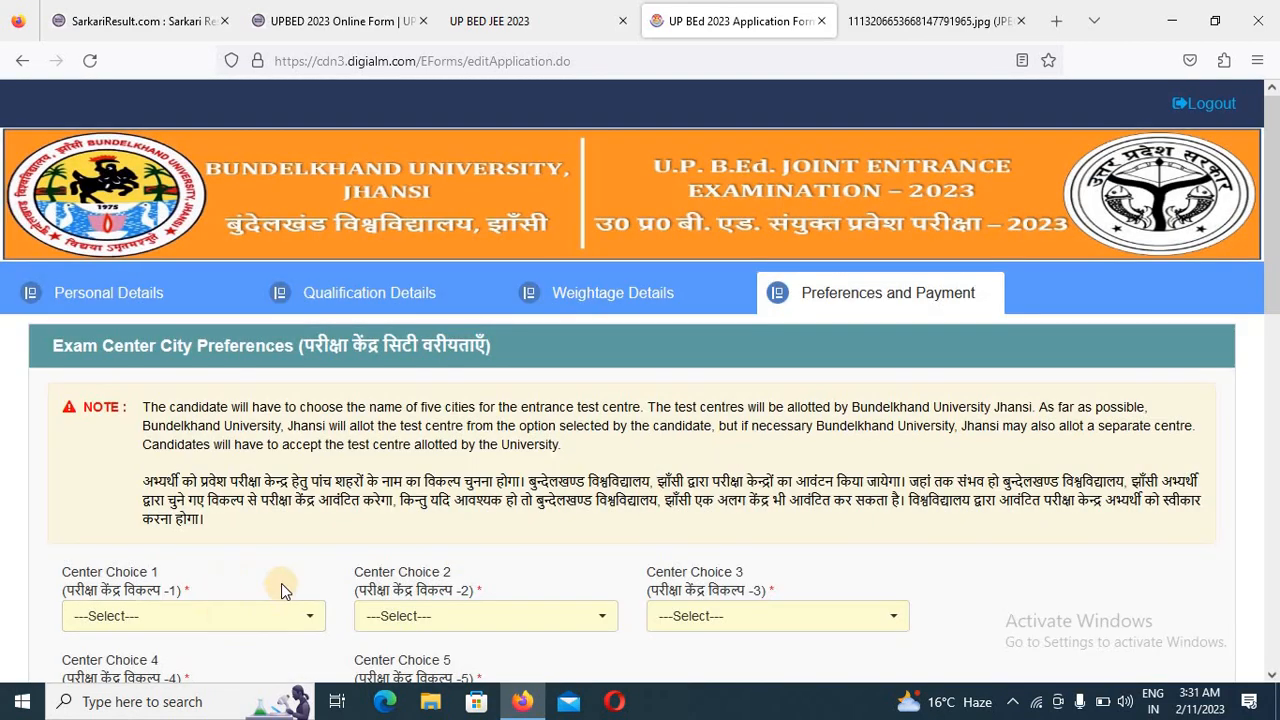
- Set exam Center Choice 1 to Azamgarh, Center Choice 2 to Amethi (CSJM Nagar) and Center Choice 3 to Allahabad (Prayagraj)
scroll(250, 480, down, 2)
click(234, 427)
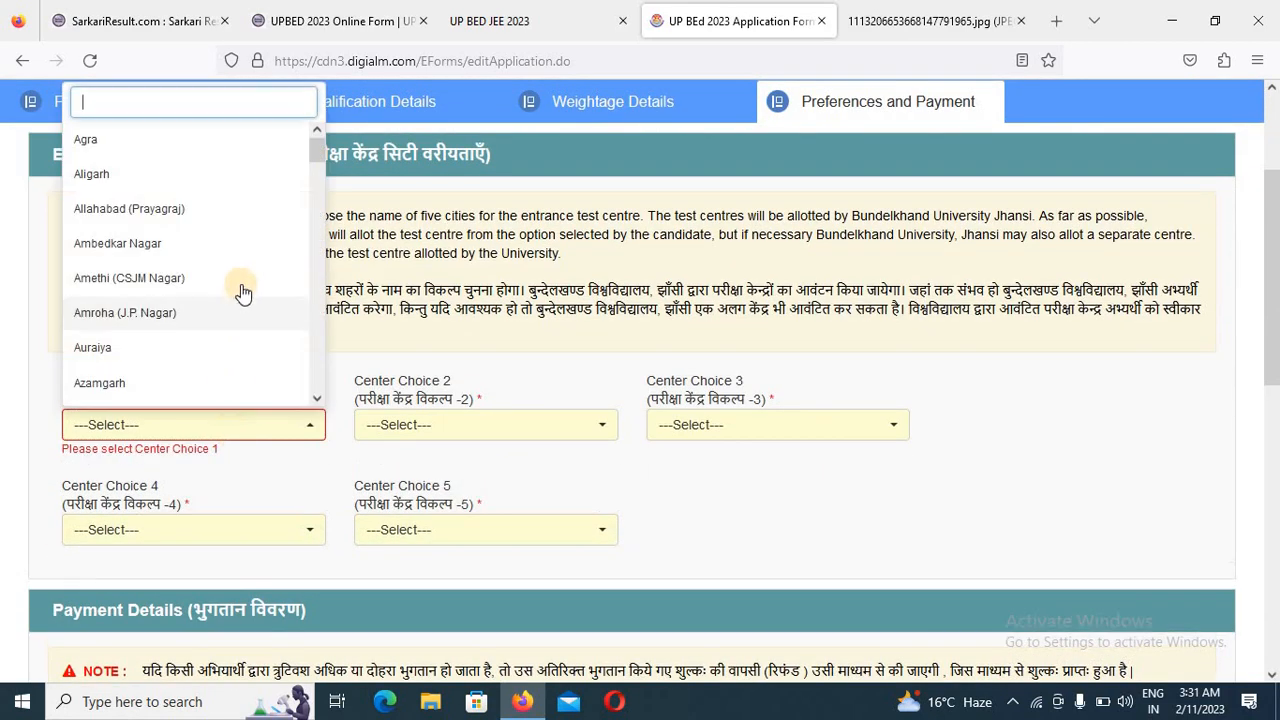
click(139, 383)
click(498, 432)
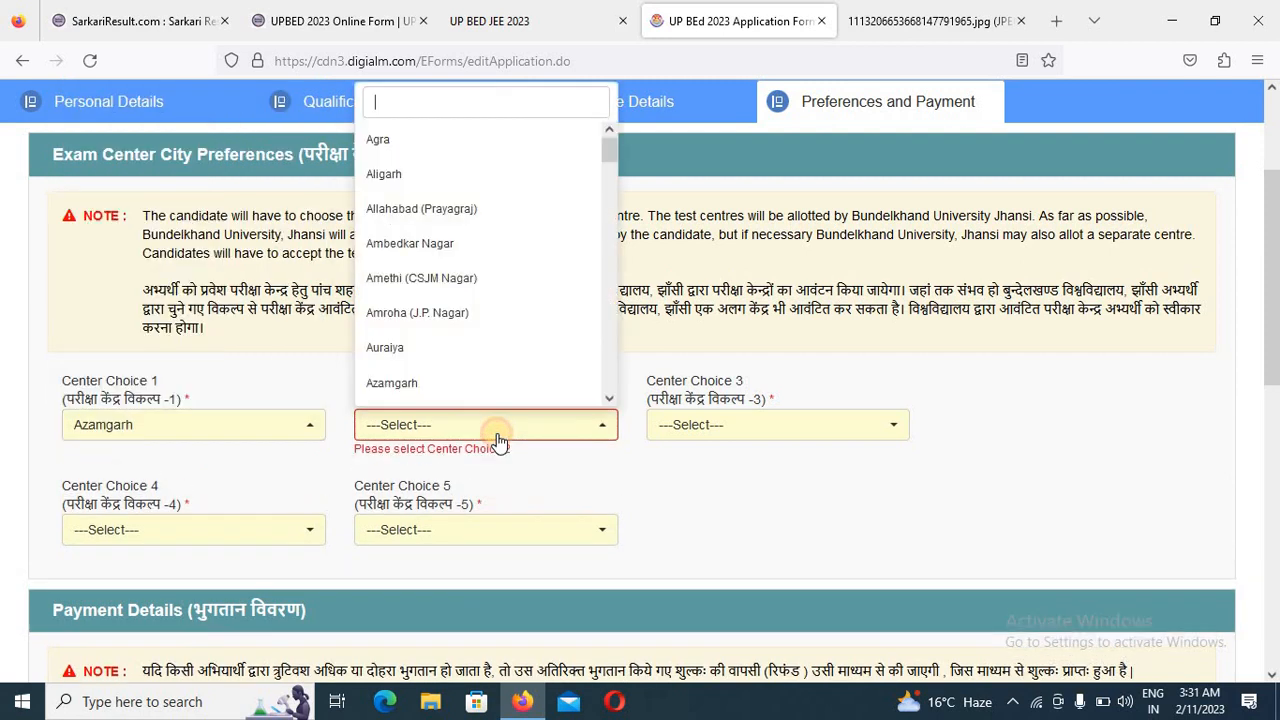
click(470, 278)
click(786, 424)
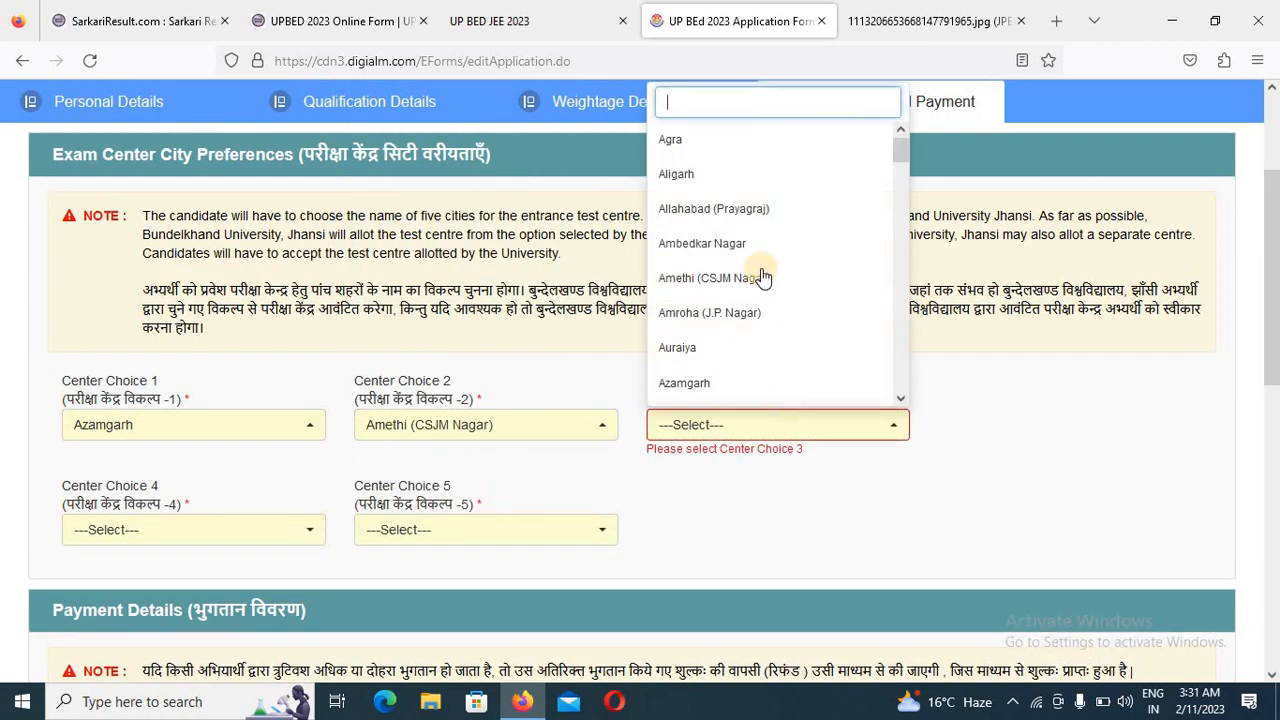
click(757, 206)
- Set exam Center Choice 4 to Bahraich and Center Choice 5 to Balrampur
click(160, 513)
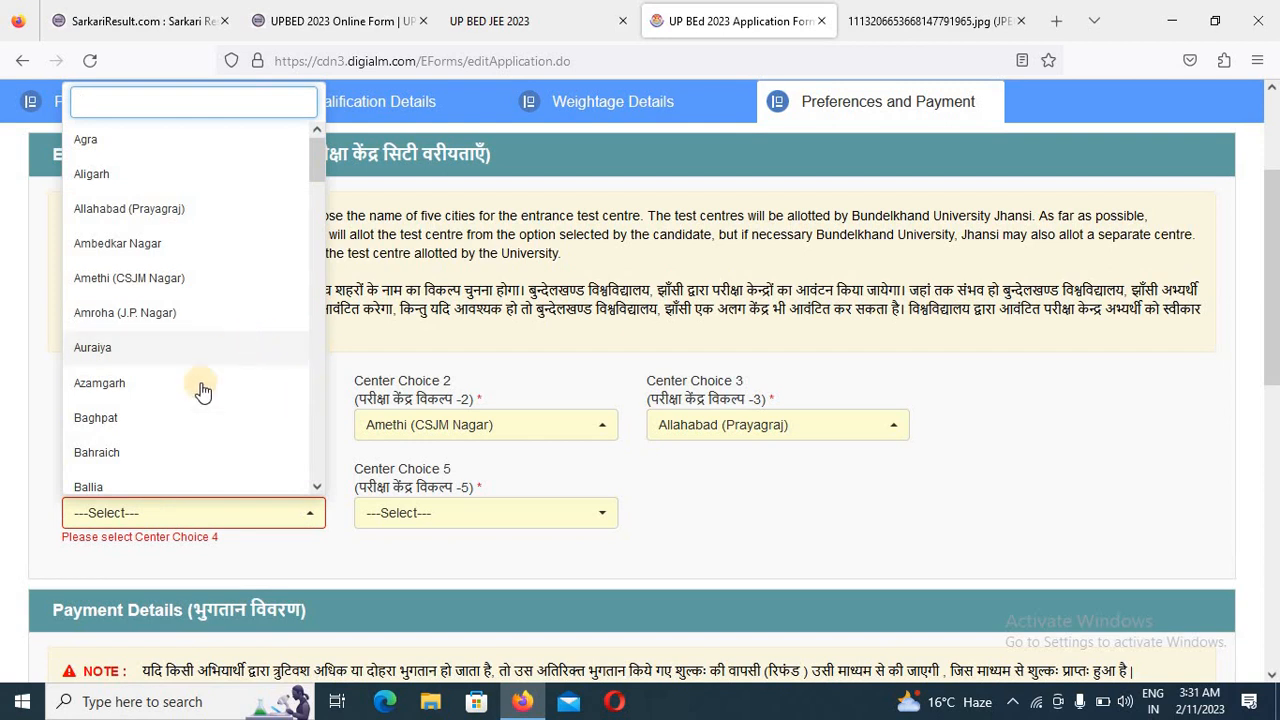
click(120, 452)
click(490, 514)
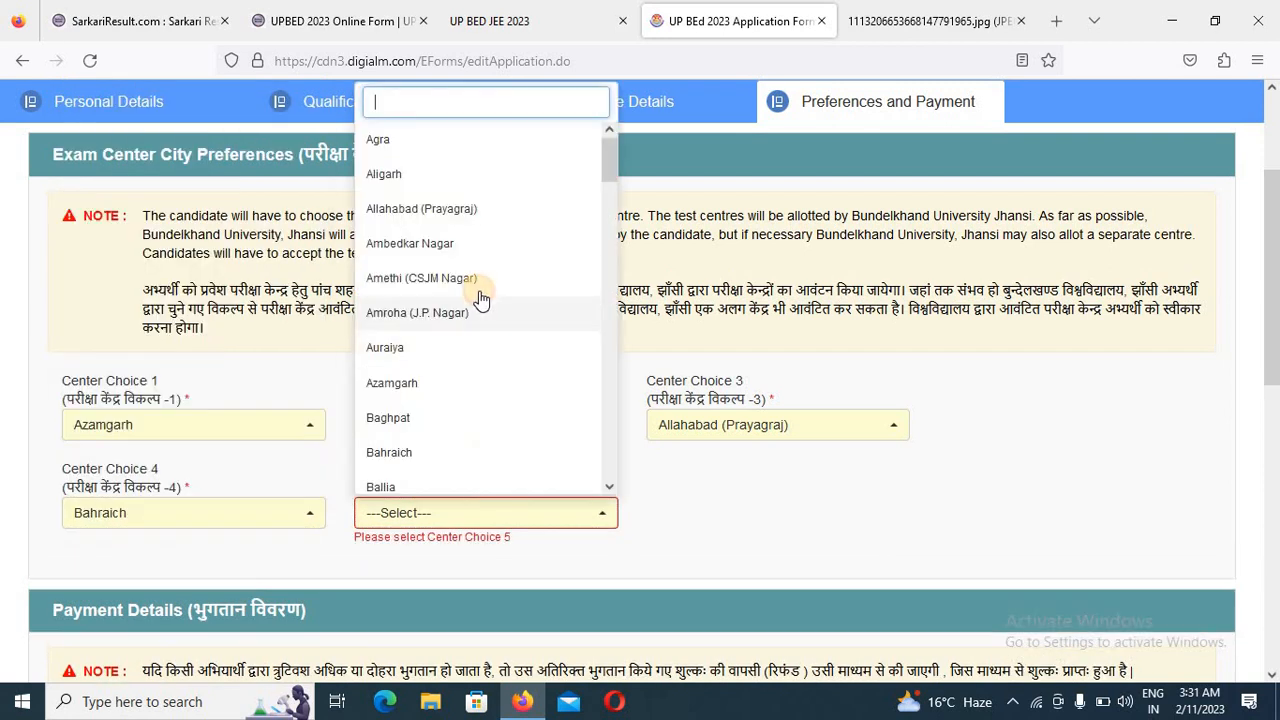
scroll(435, 480, down, 2)
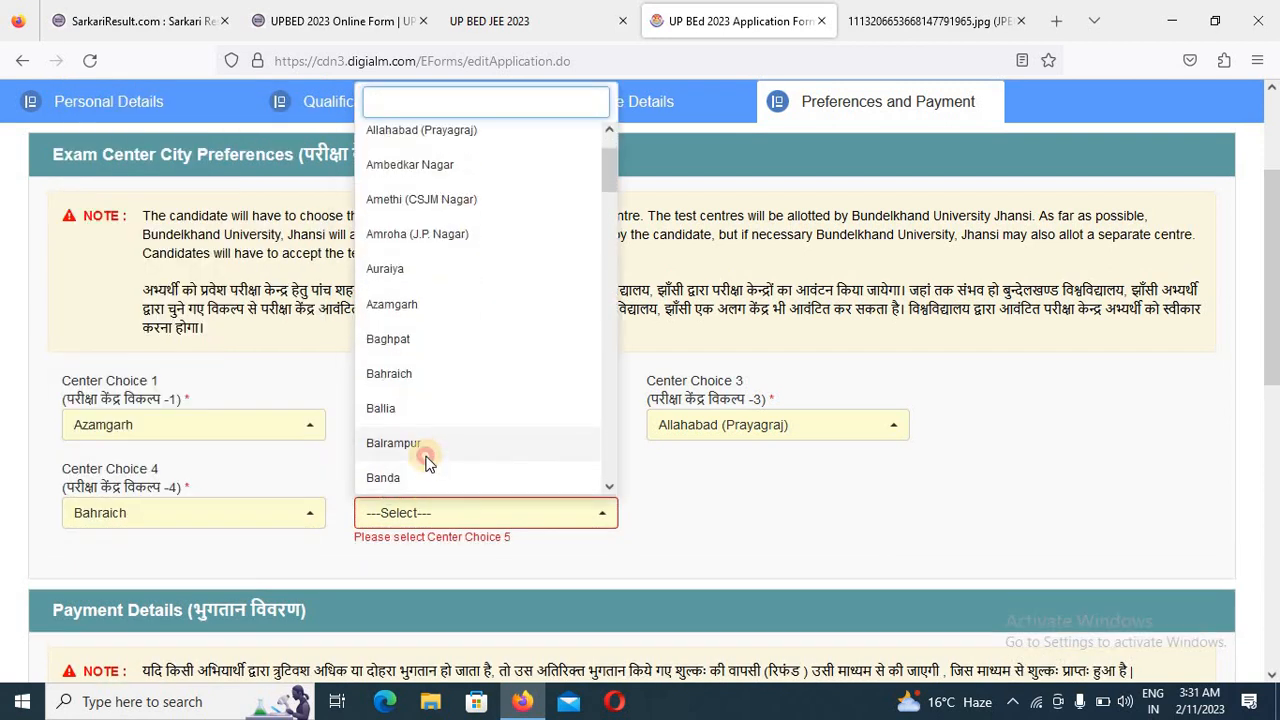
click(438, 452)
- Agree to the declaration, enter the captcha characters, and submit the application form, confirming the eligibility statement to proceed to payment
scroll(817, 485, down, 3)
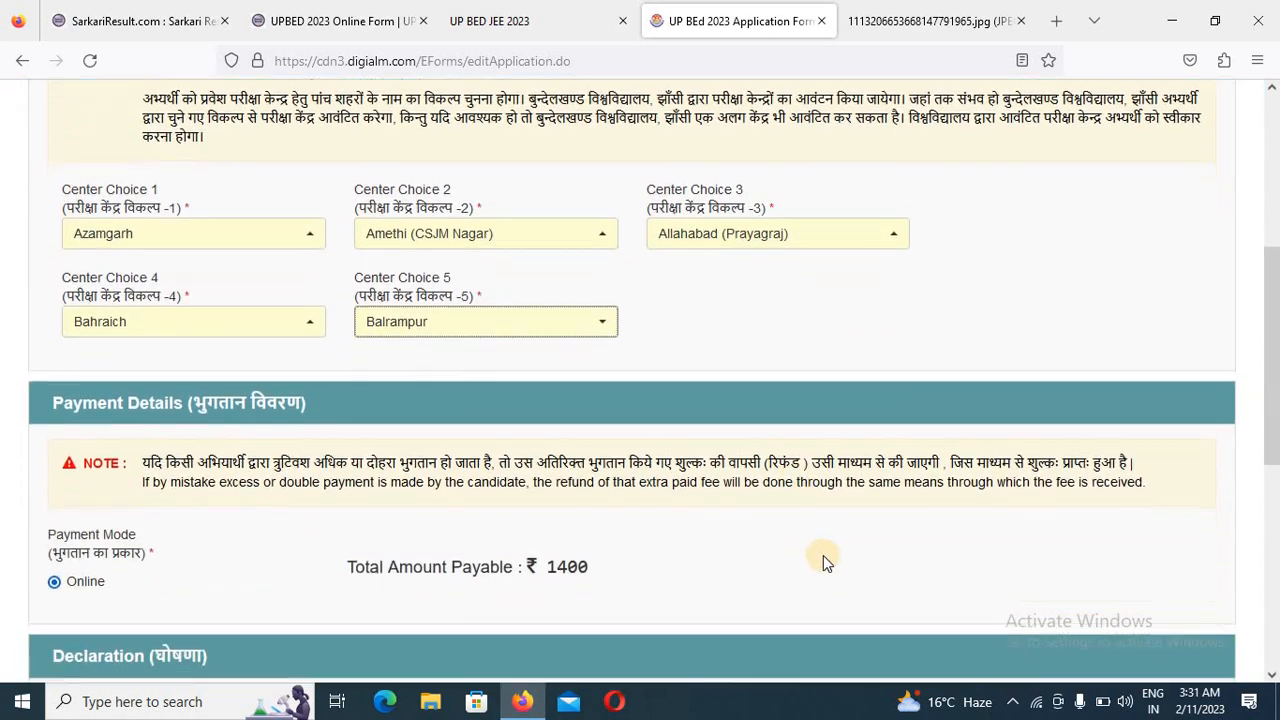
scroll(594, 597, up, 2)
scroll(467, 484, down, 5)
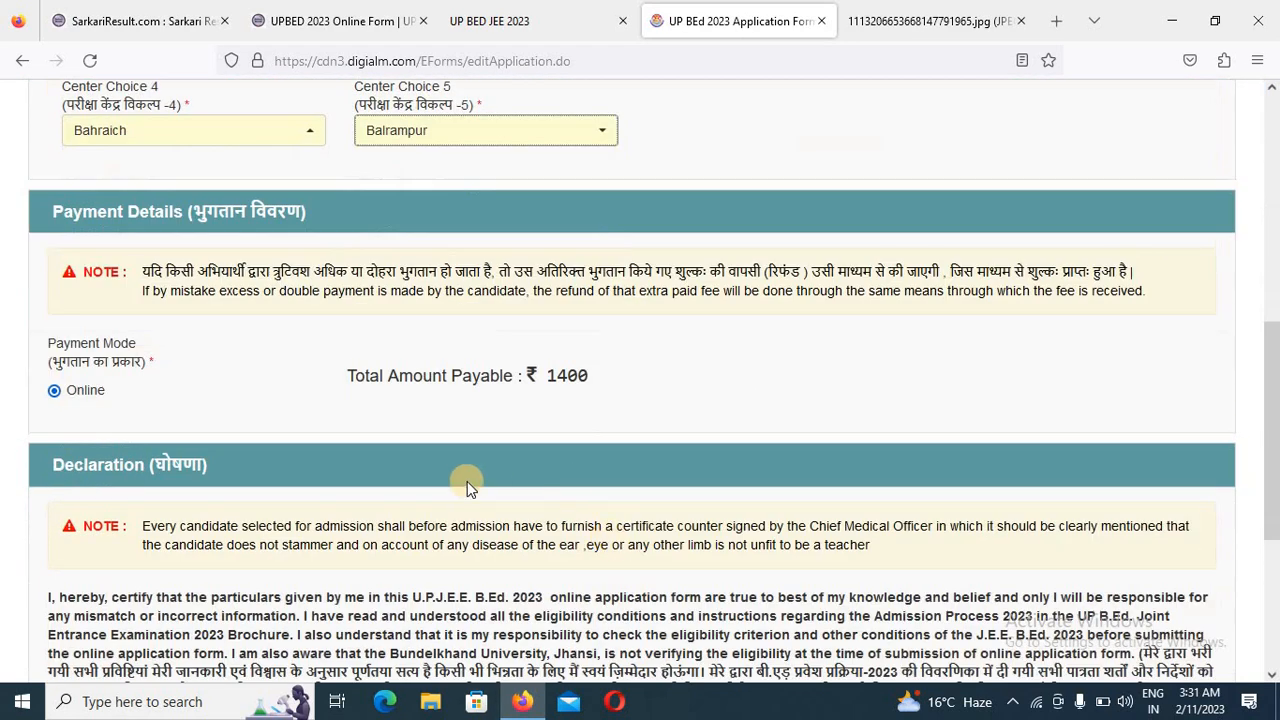
scroll(567, 475, down, 5)
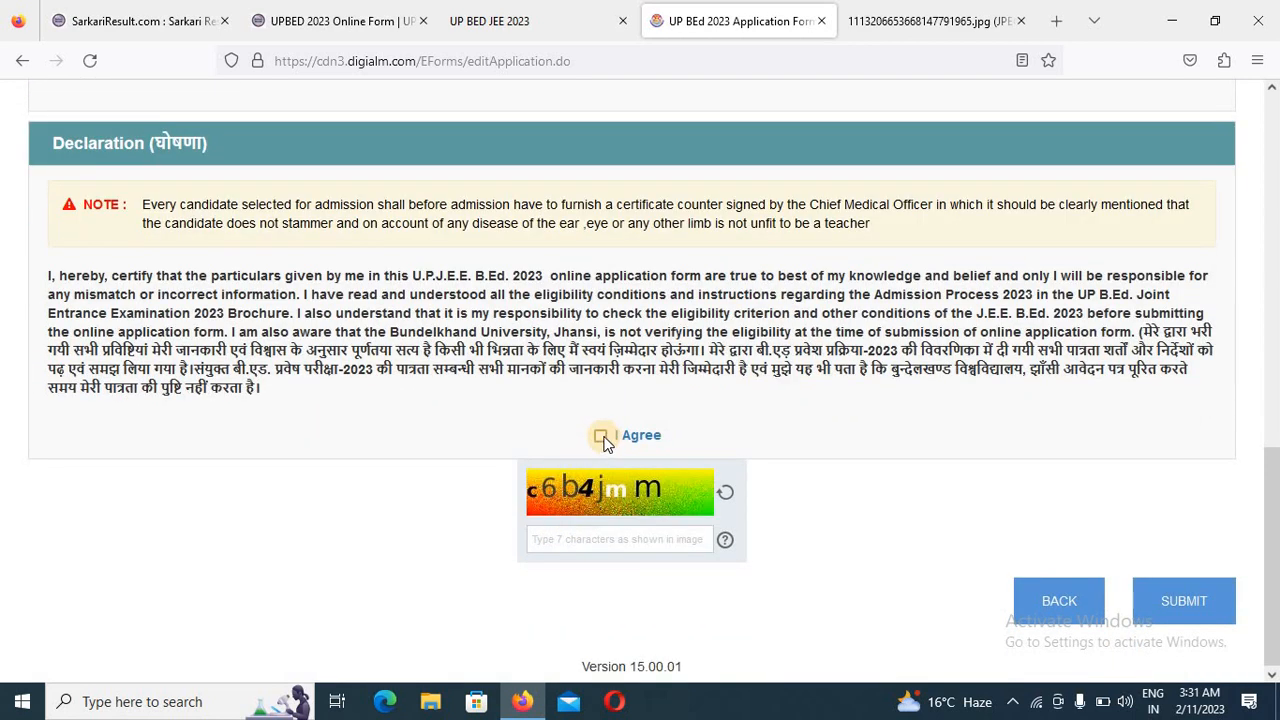
click(600, 437)
click(586, 537)
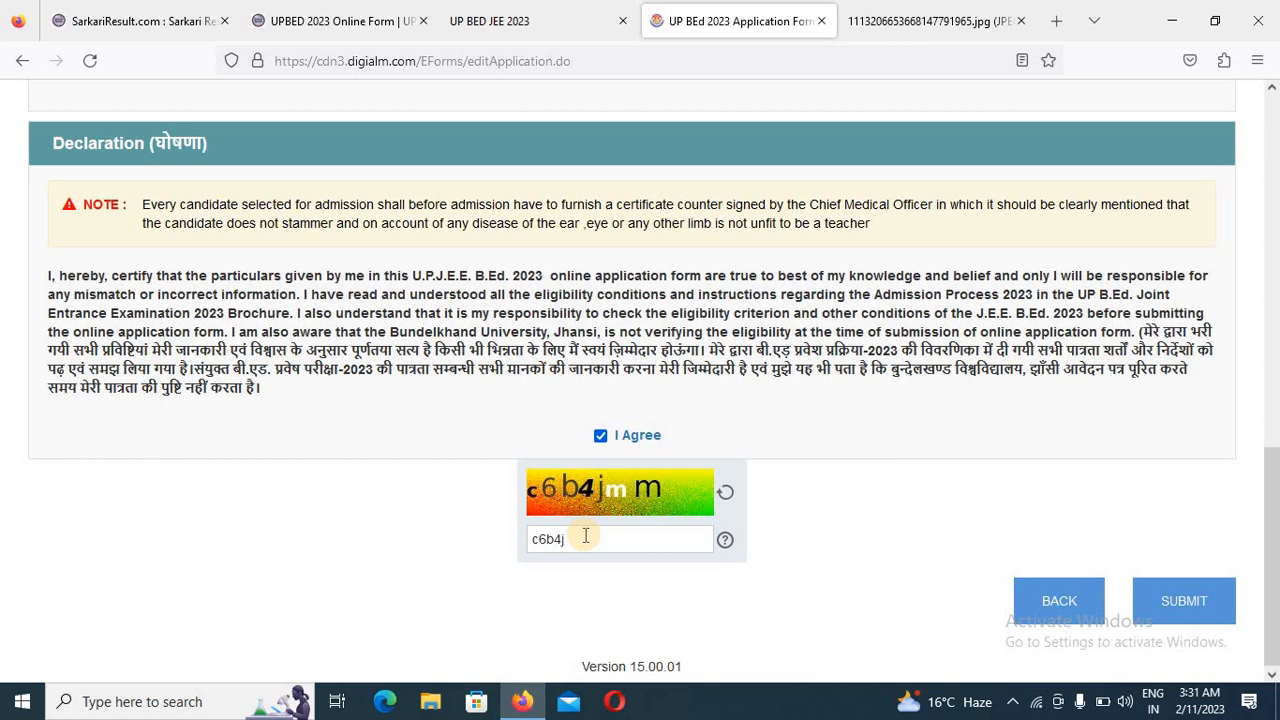
click(1200, 603)
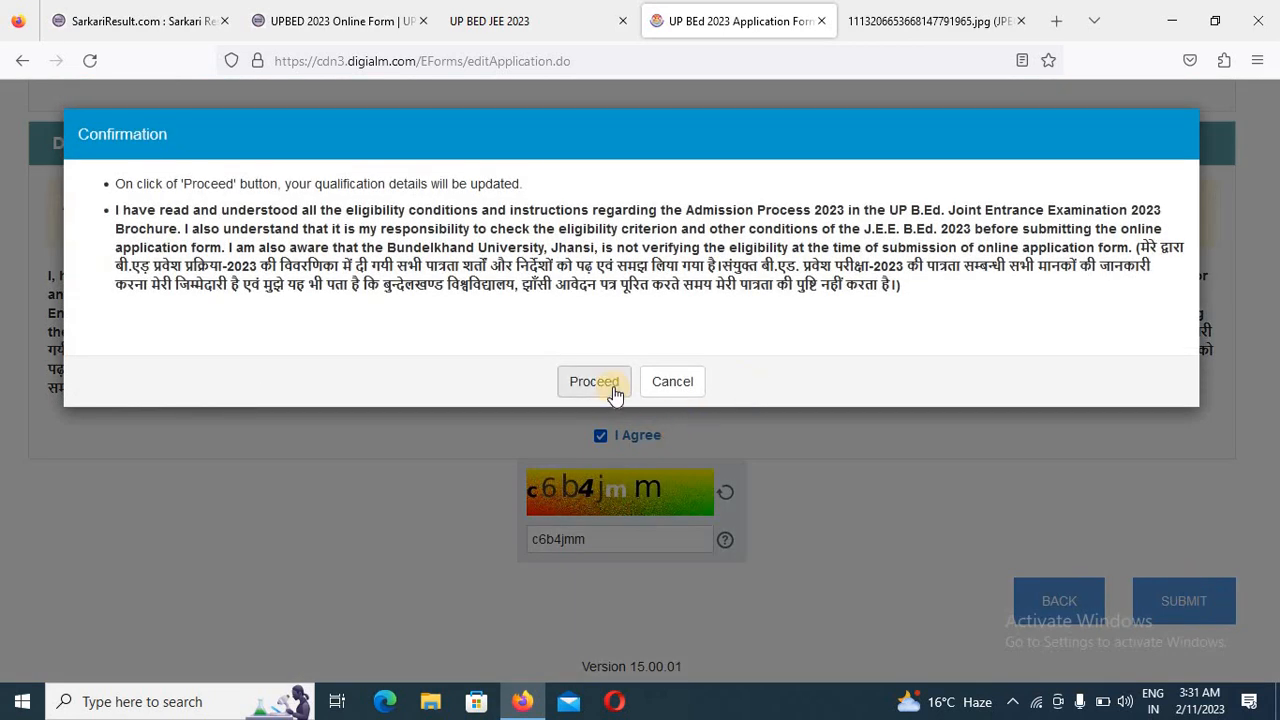
click(594, 382)
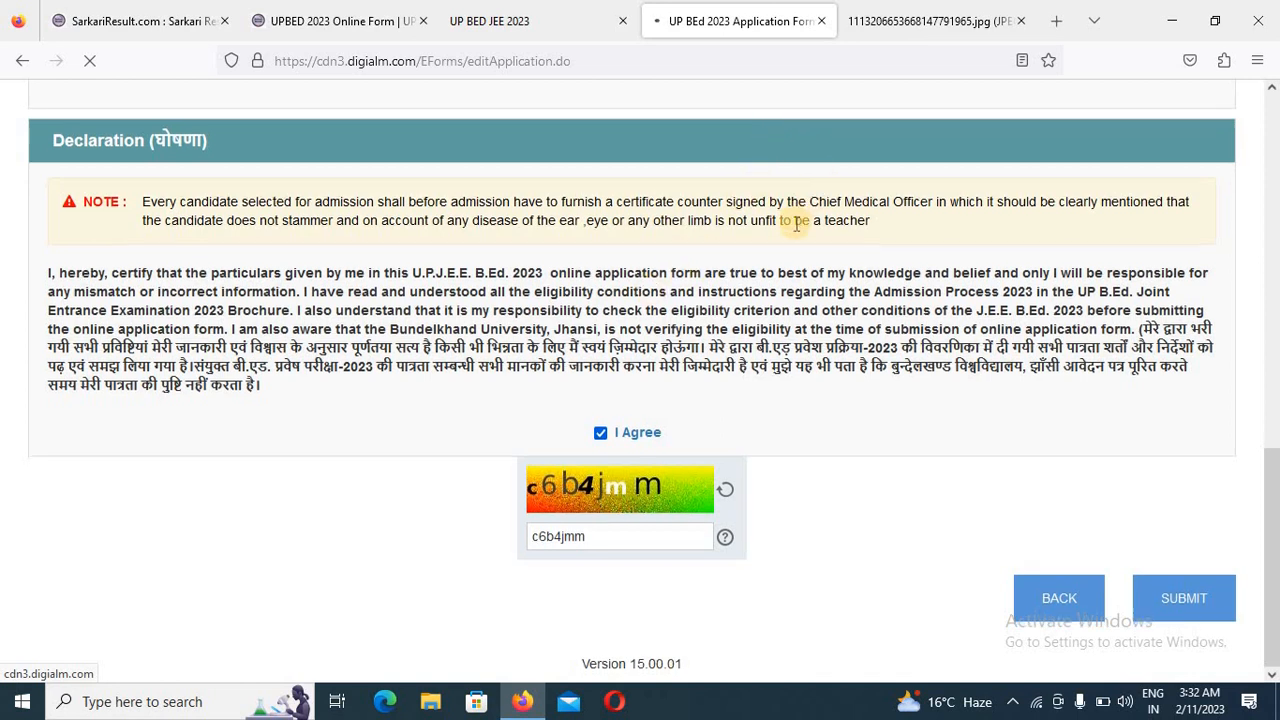
scroll(651, 286, up, 7)
scroll(404, 501, down, 2)
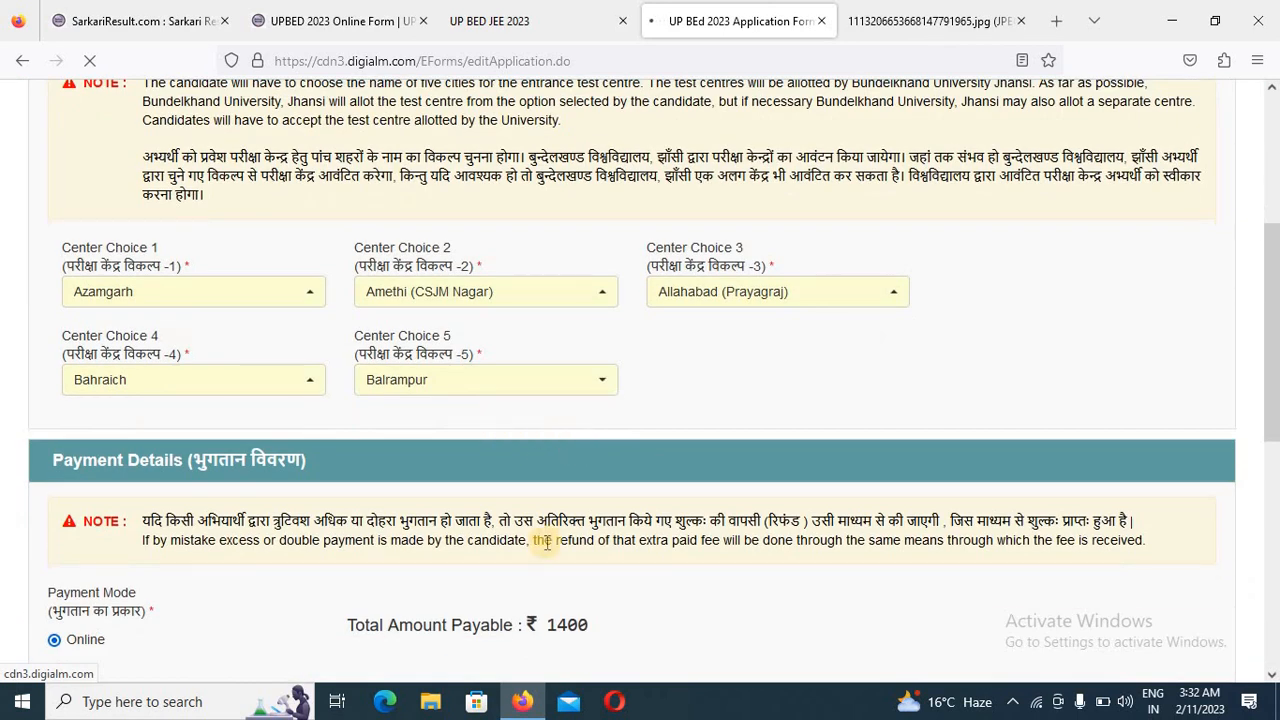
scroll(612, 618, down, 4)
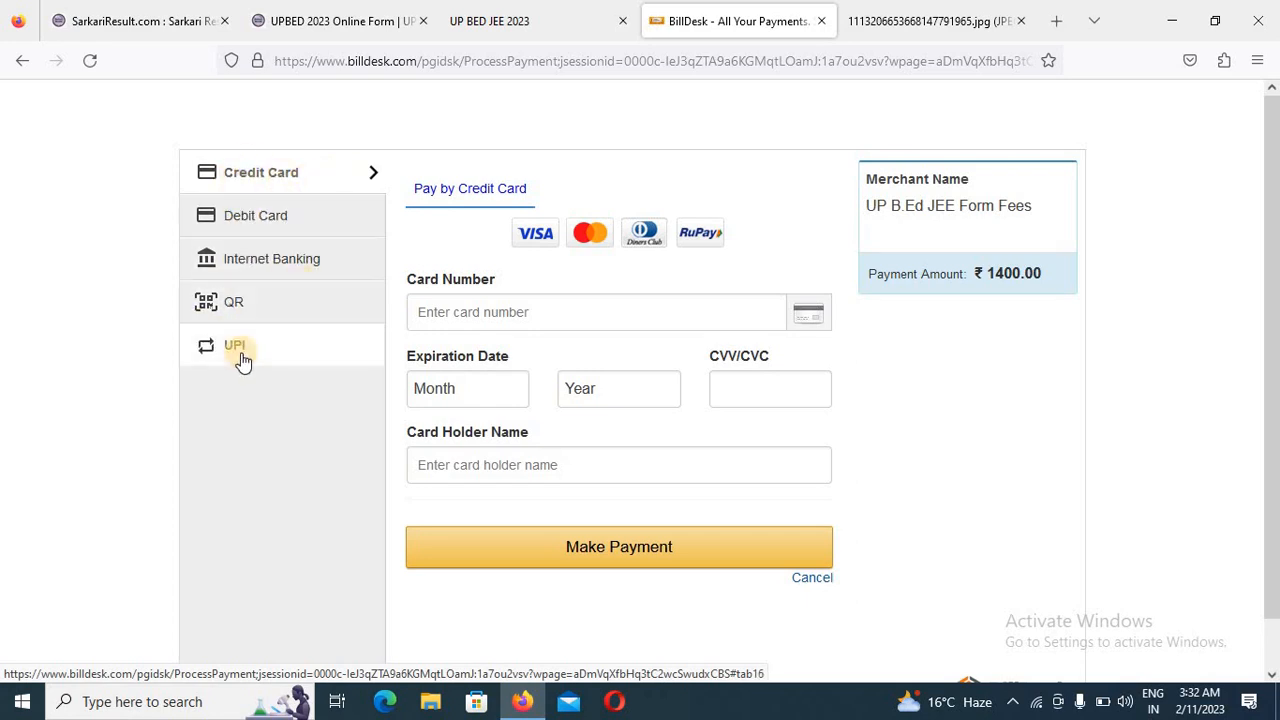
- Choose QR payment through BHIM UPI for the form fee and request the QR code for scanning
click(262, 308)
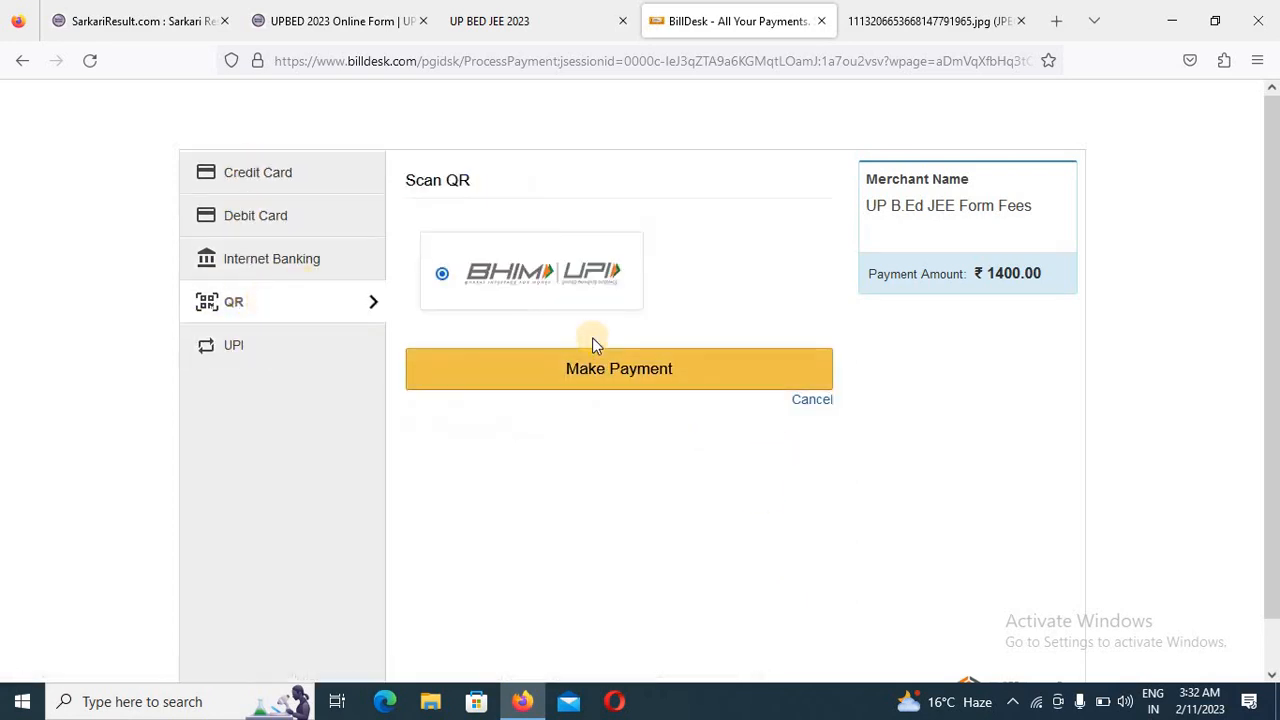
click(718, 372)
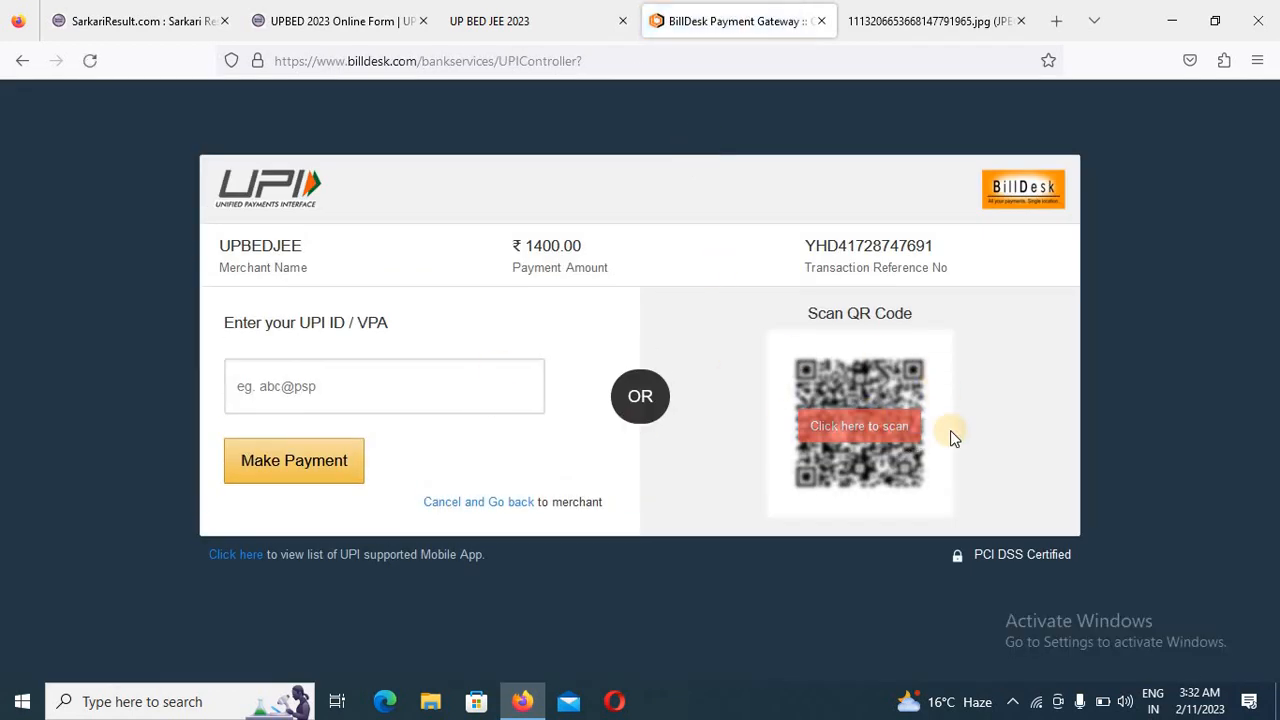
click(881, 430)
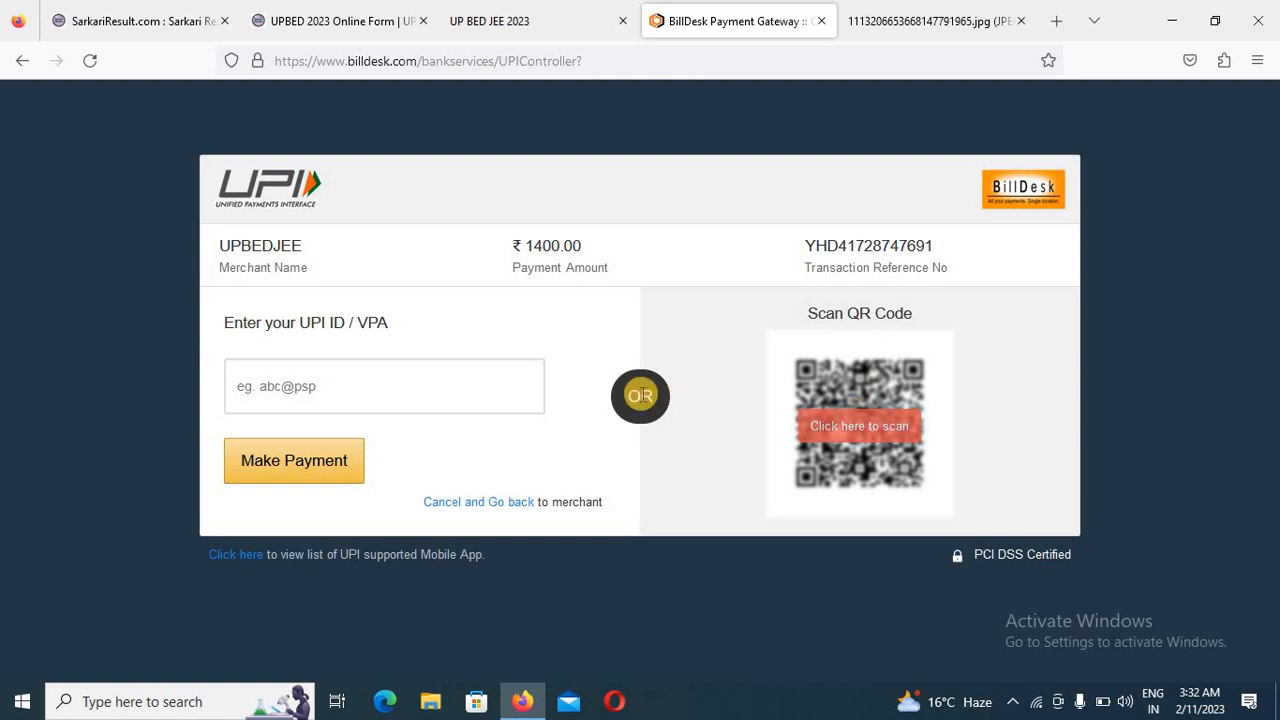